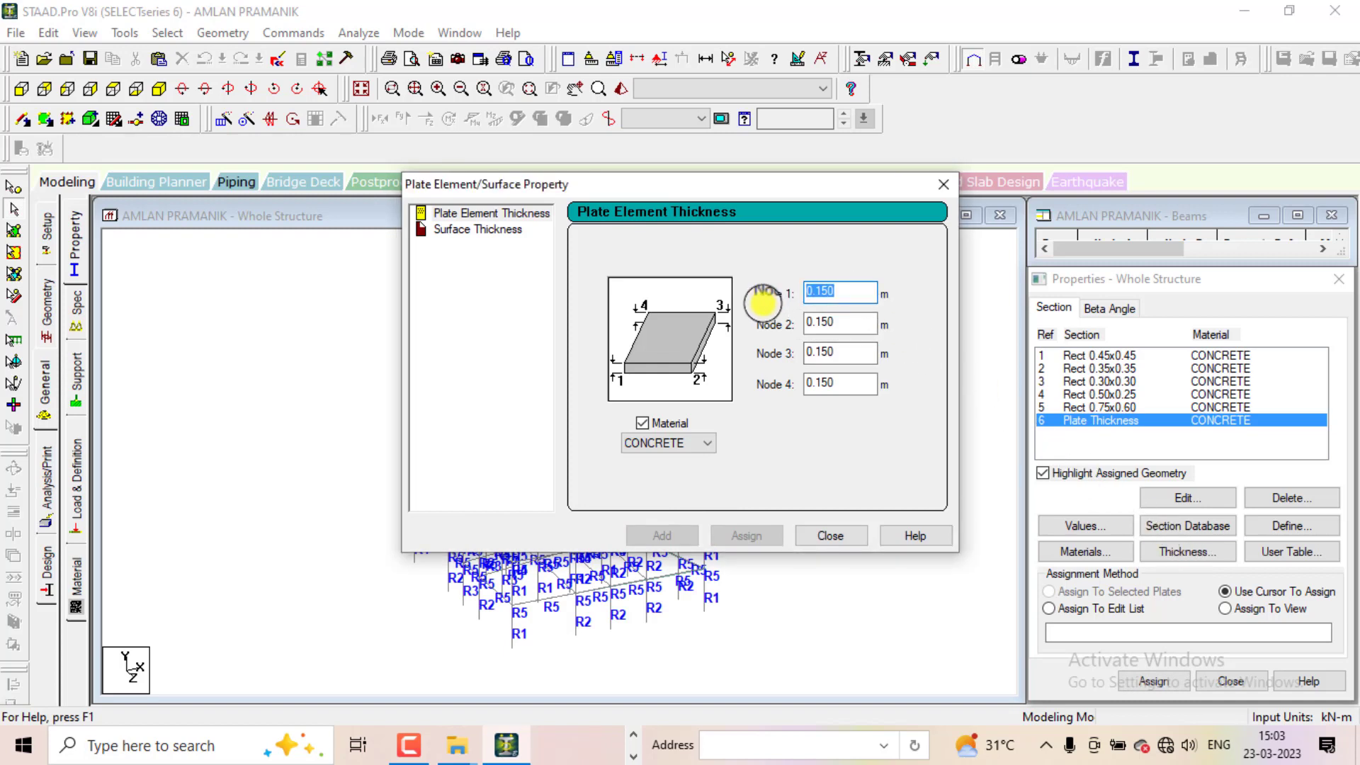
# Add two concrete plate thickness properties, one 0.125 m and one 0.110 m at all four nodes
pyautogui.write('0.')
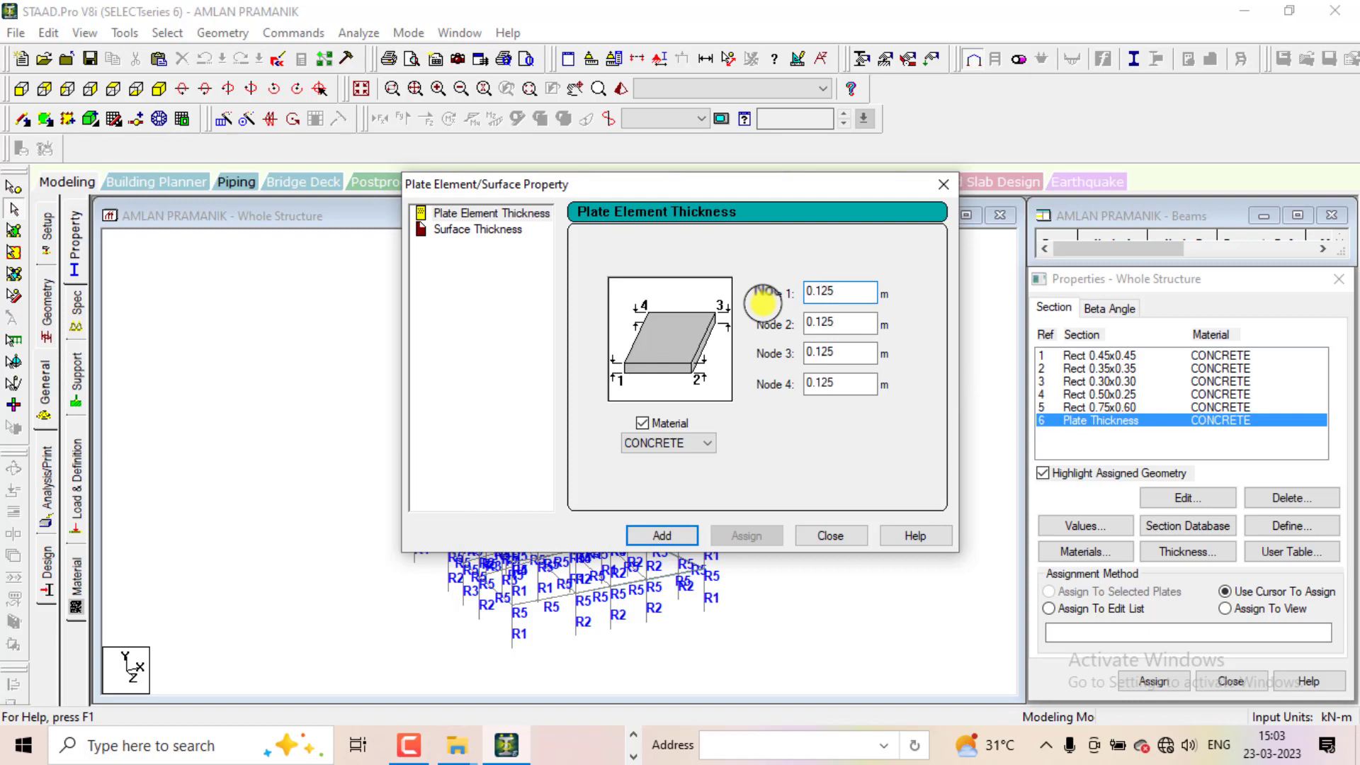
pyautogui.press('Return')
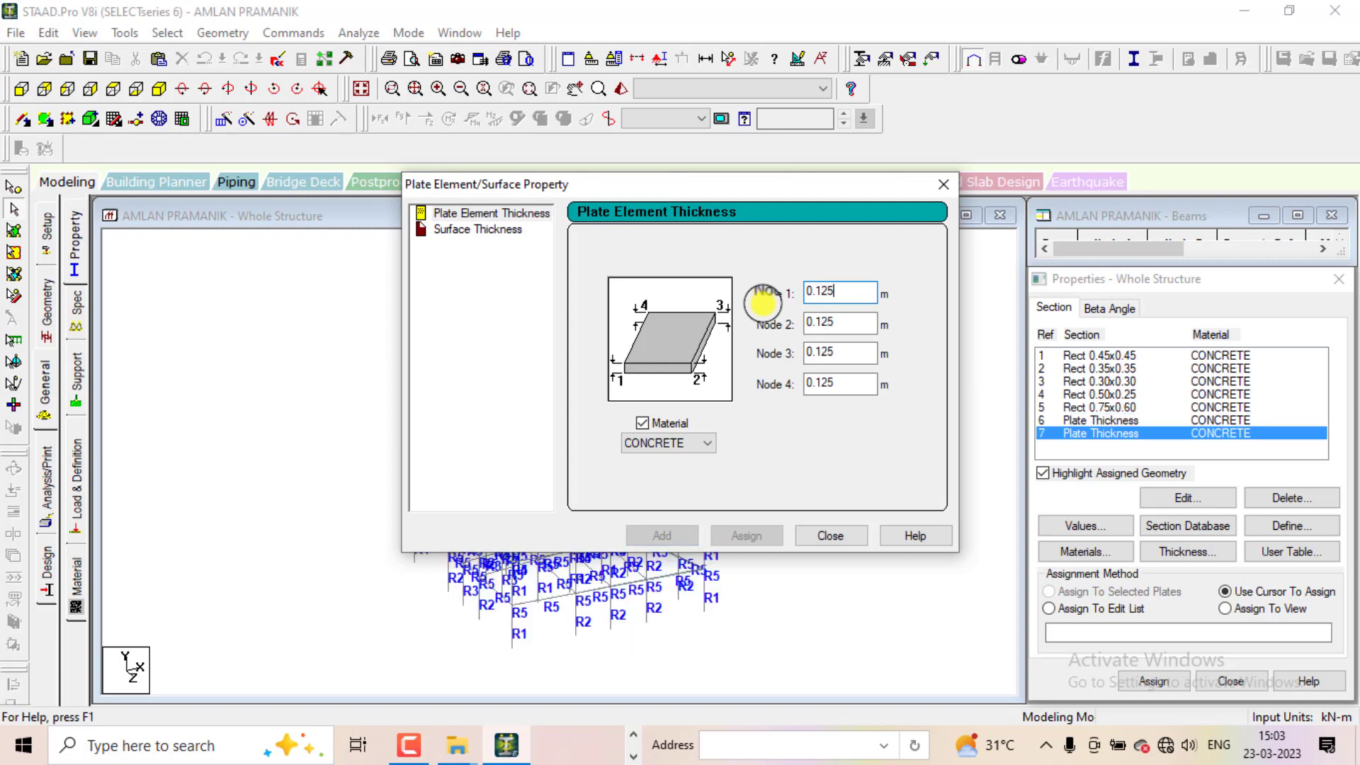
pyautogui.moveTo(842, 289); pyautogui.dragTo(698, 323)
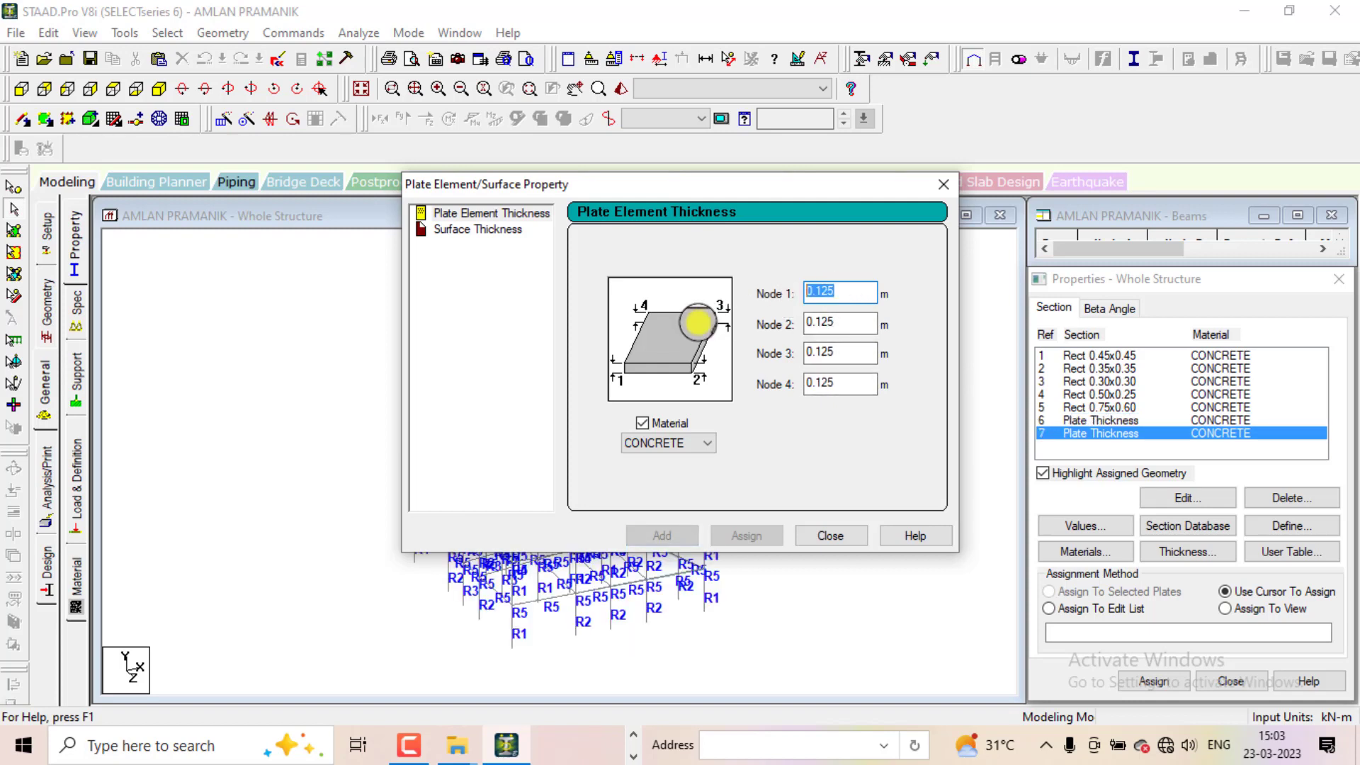
pyautogui.write('0.')
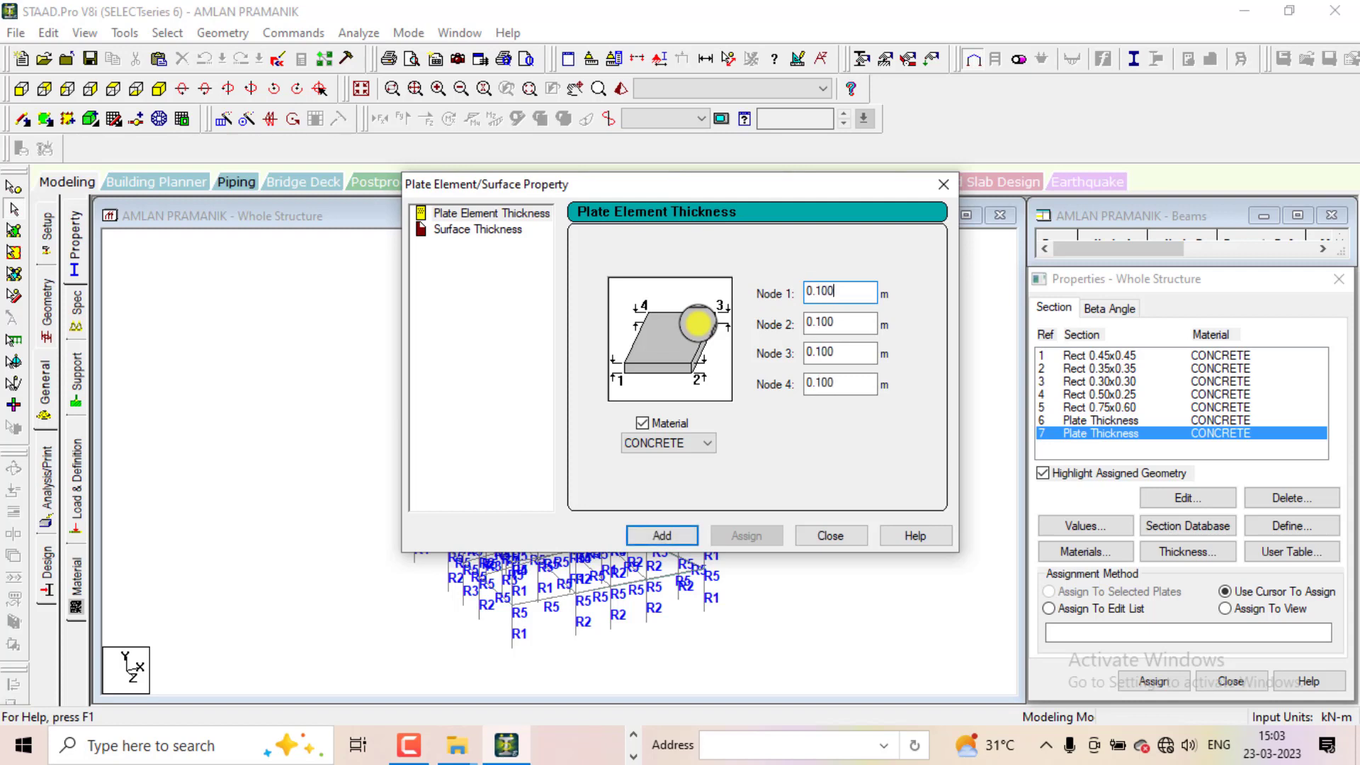
pyautogui.click(811, 293)
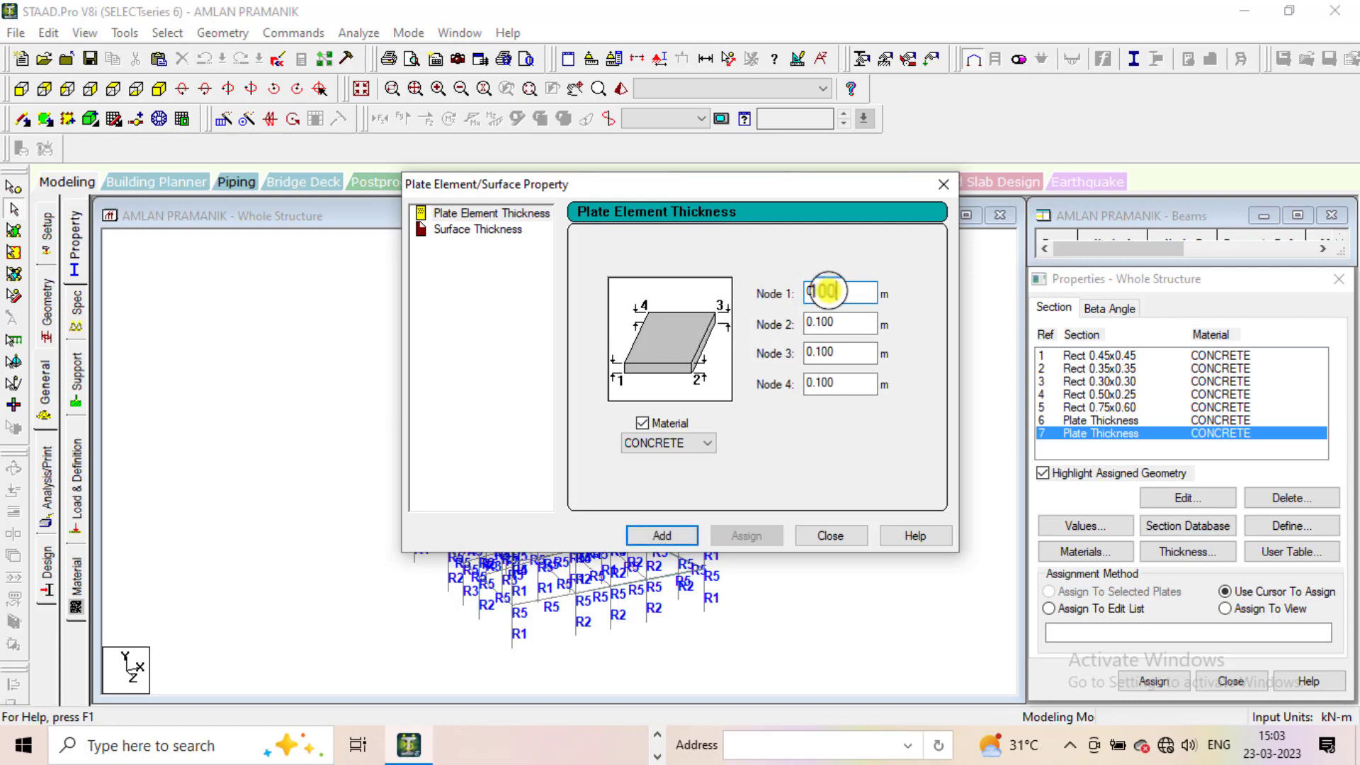
pyautogui.write('110')
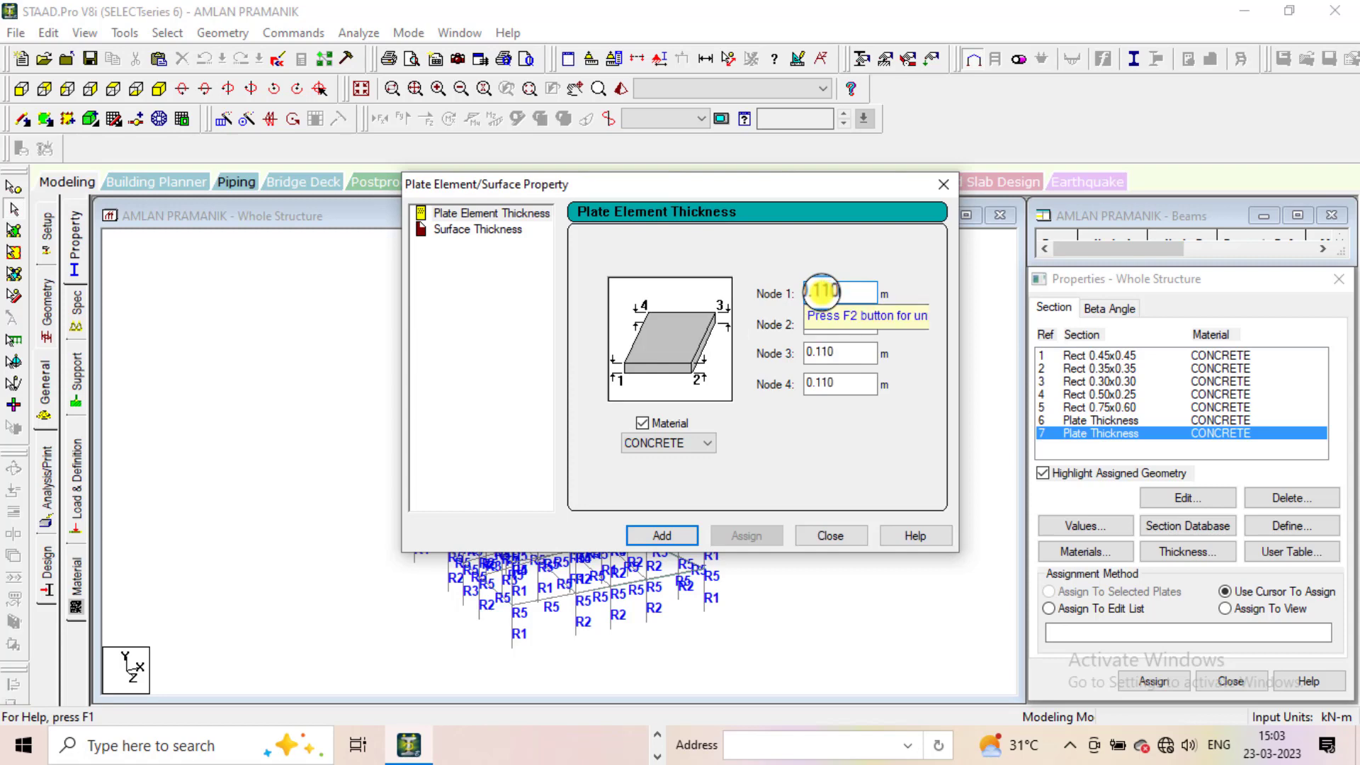
pyautogui.click(659, 534)
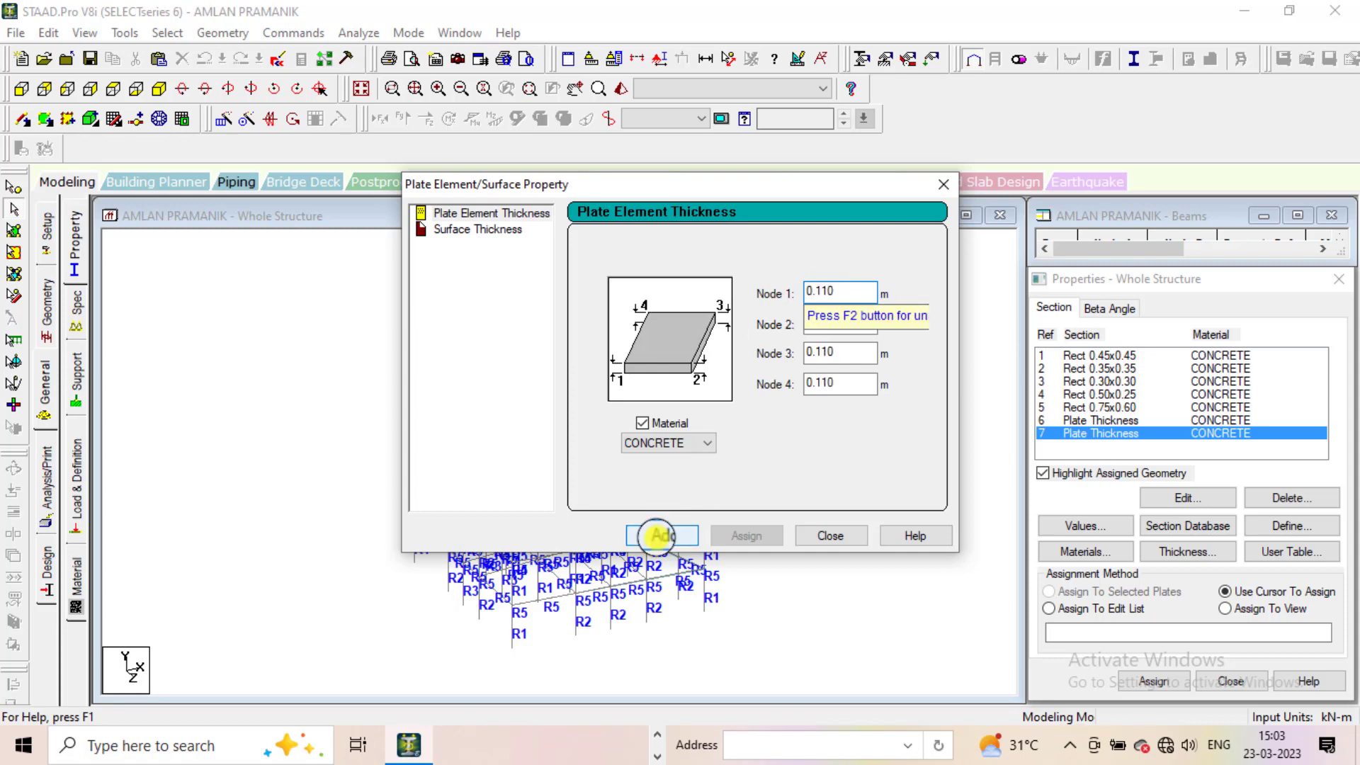
pyautogui.click(944, 184)
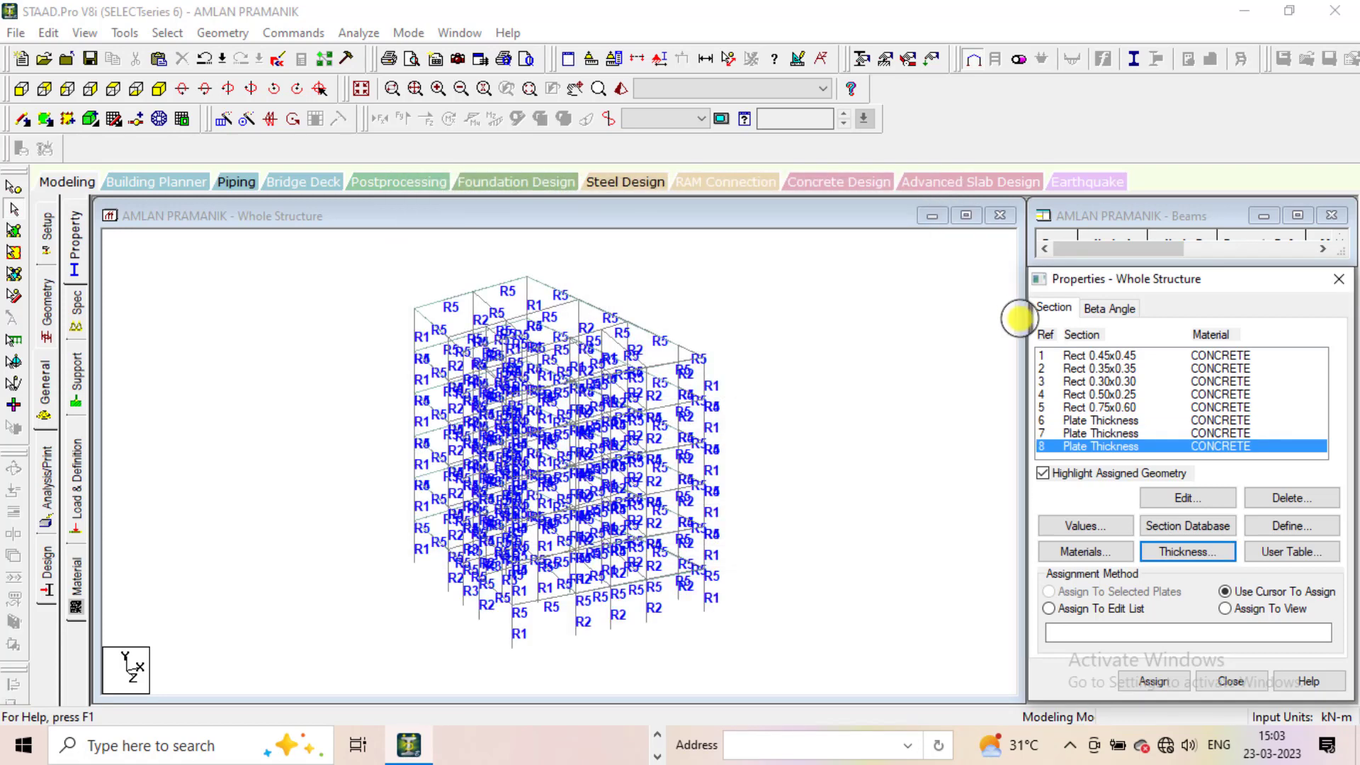
# Check the node thicknesses stored in plate properties 8 and 6, leaving property 6 selected
pyautogui.doubleClick(1095, 446)
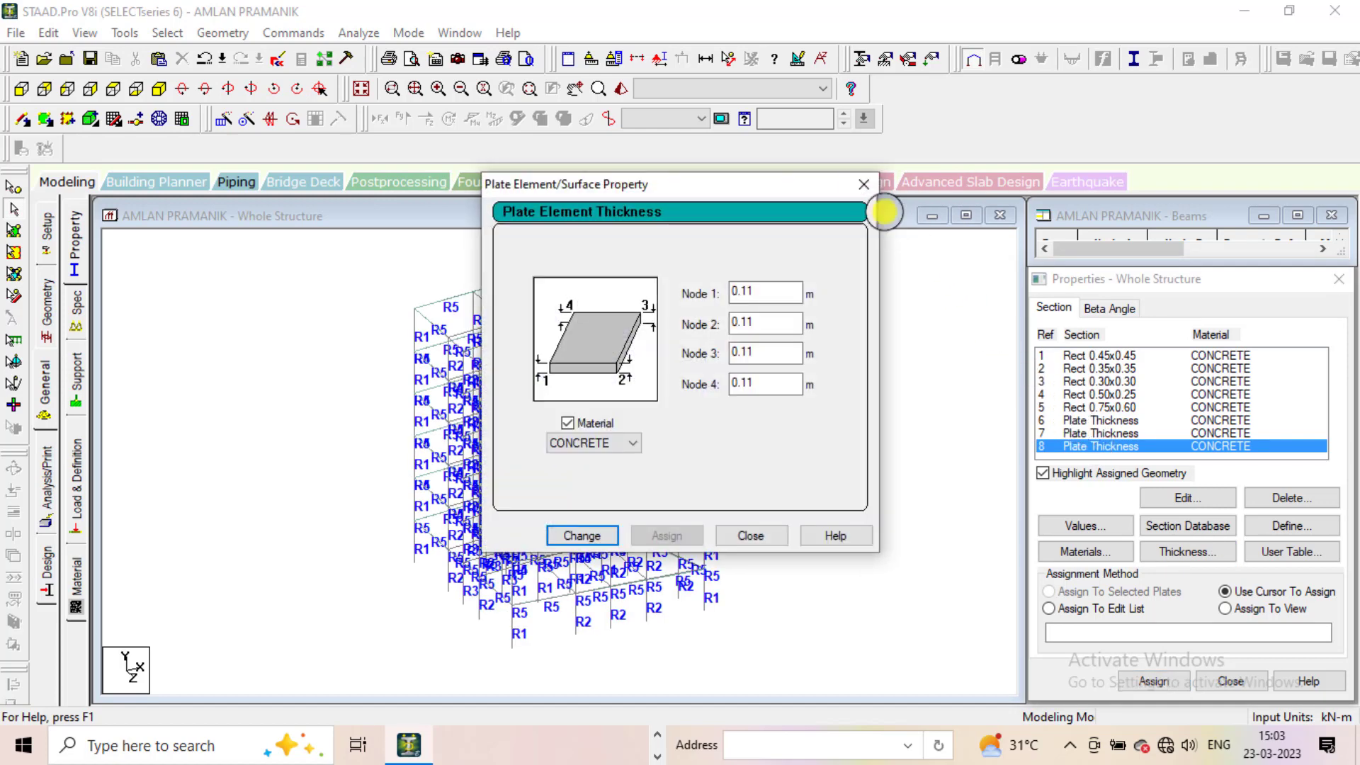
pyautogui.click(862, 184)
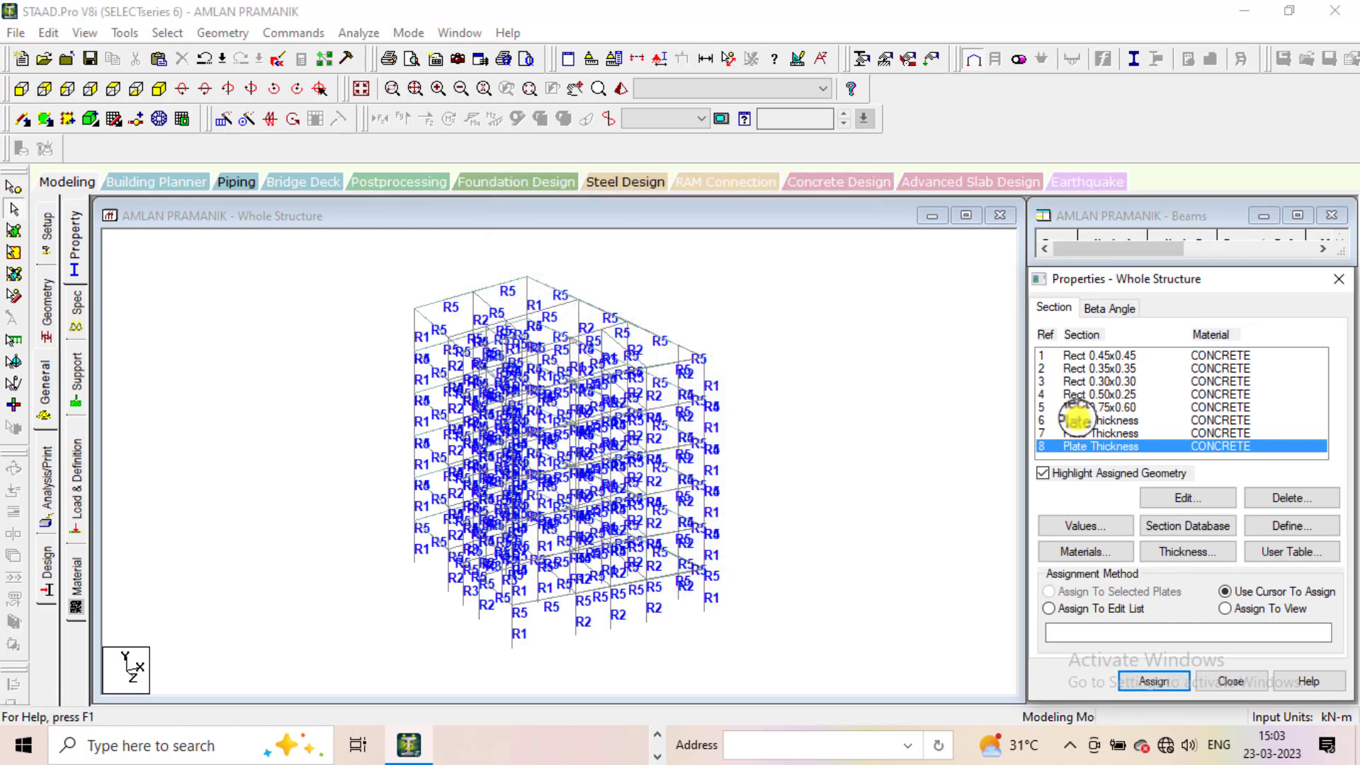
pyautogui.click(1076, 419)
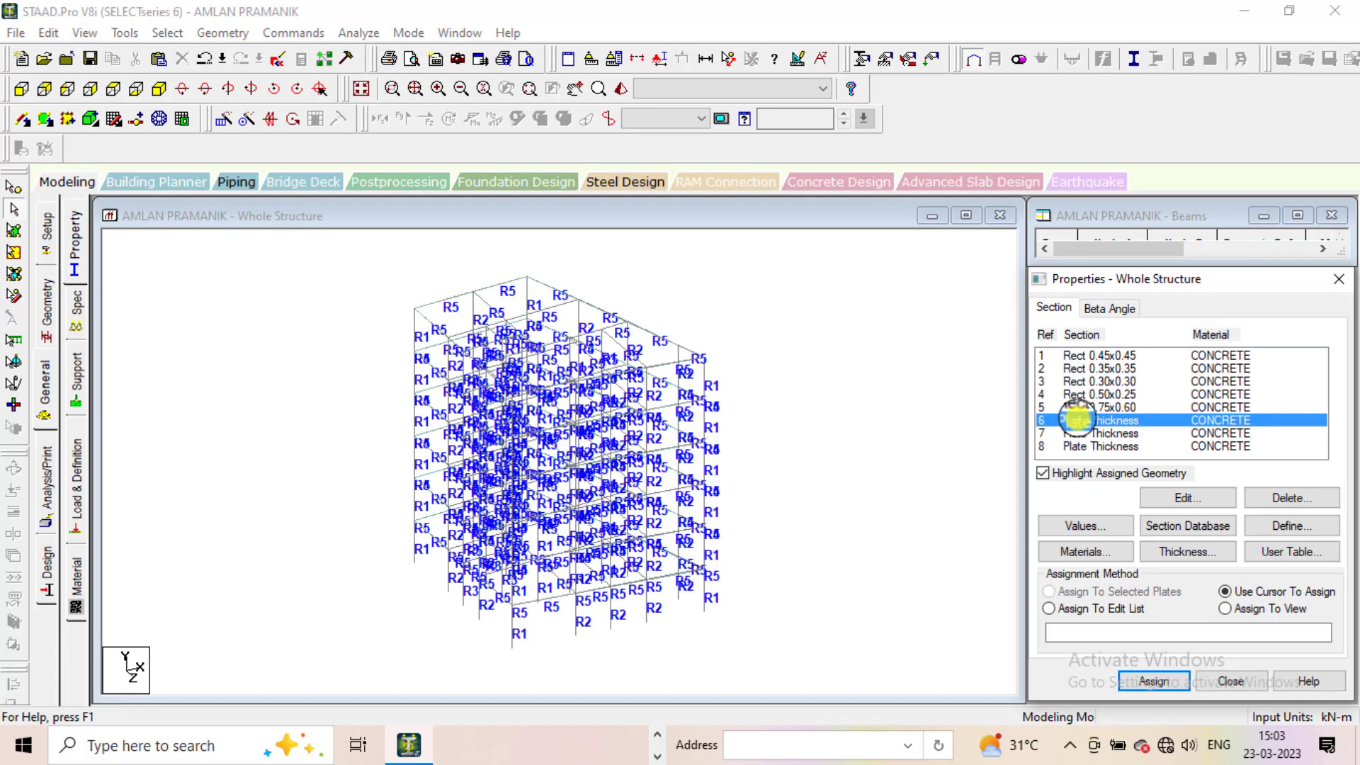
pyautogui.click(1180, 498)
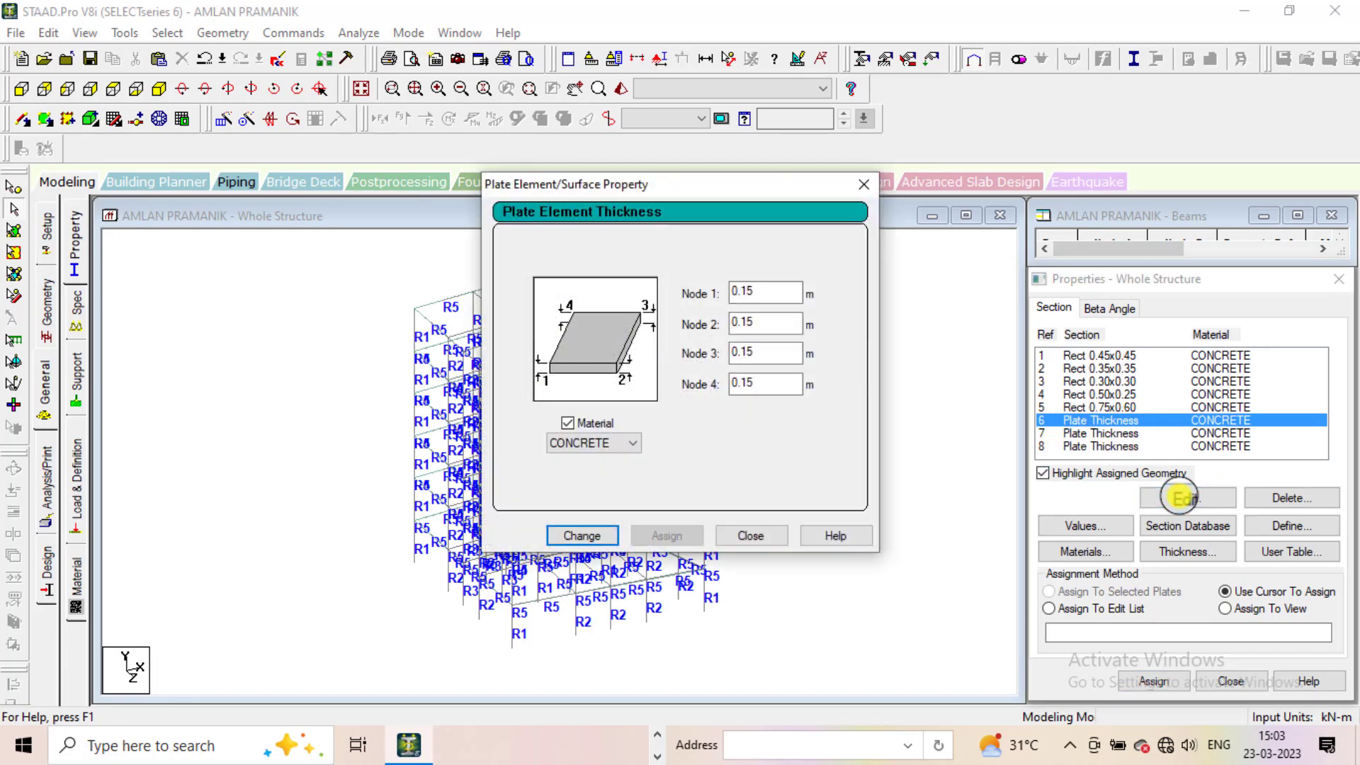
pyautogui.click(862, 184)
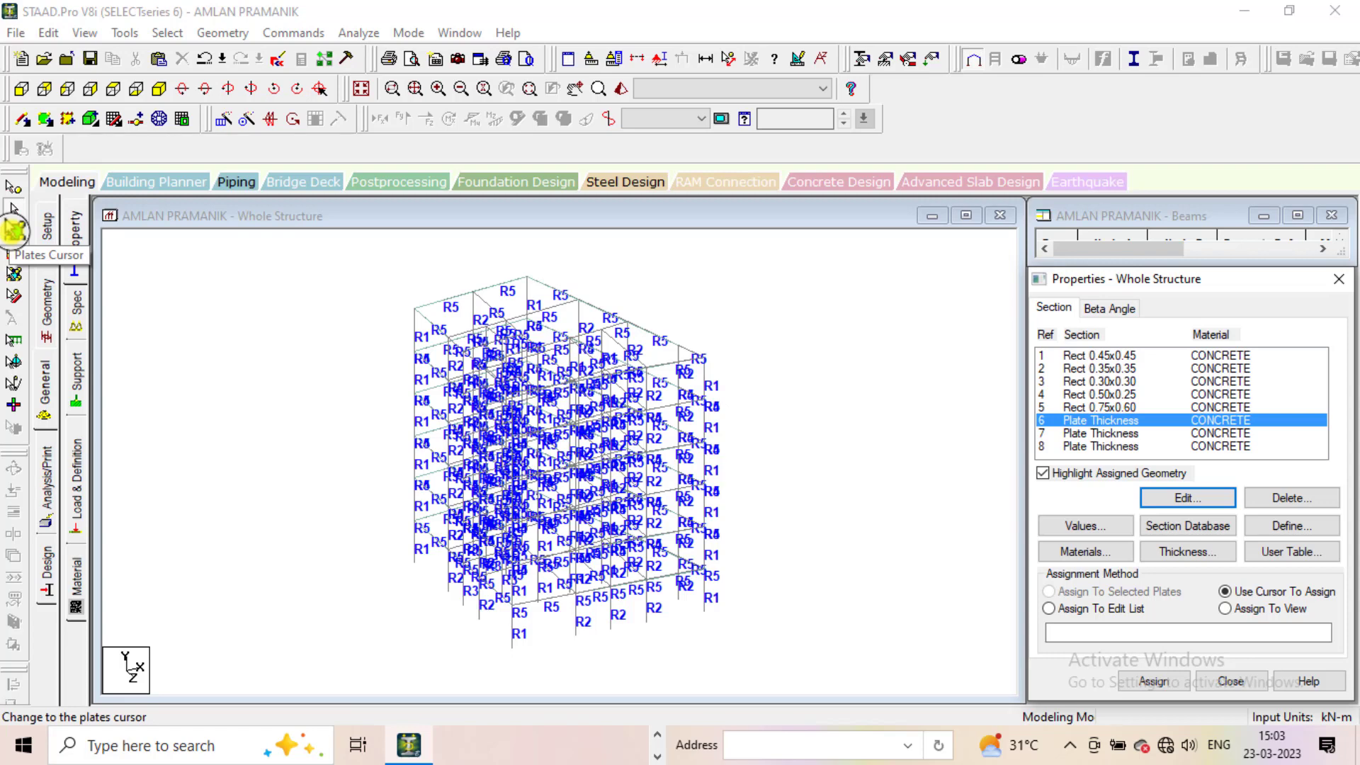
# Assign the 0.15 m plate thickness to the lowest floor plate and clear the selection
pyautogui.click(13, 230)
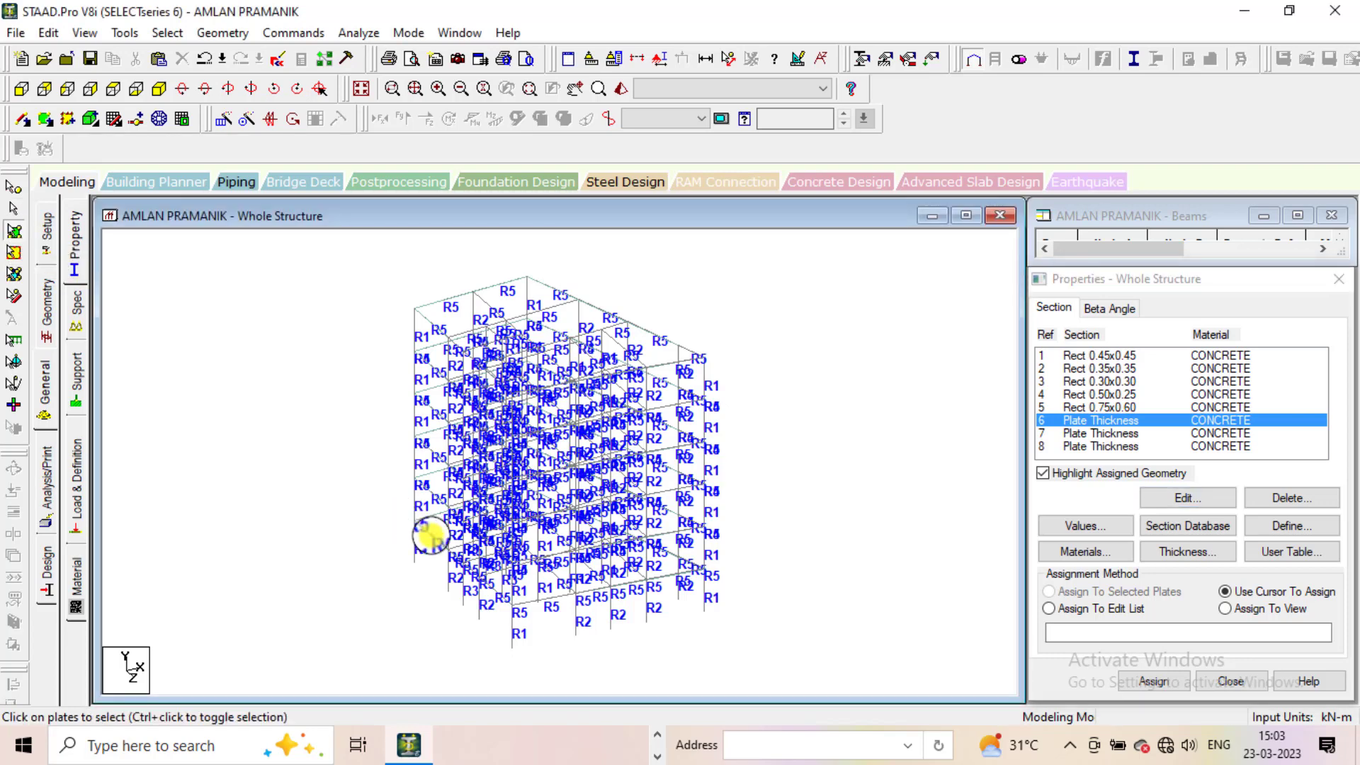
pyautogui.click(425, 531)
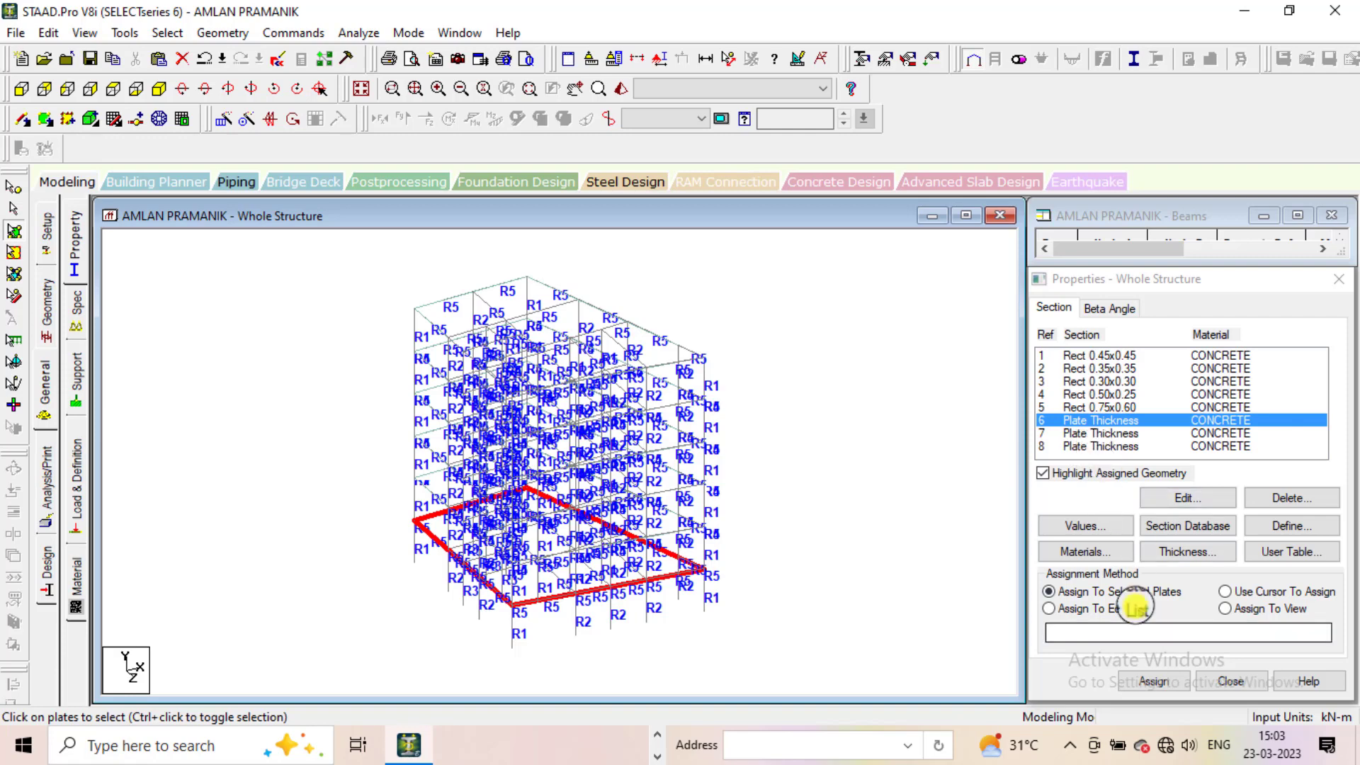
pyautogui.click(1154, 681)
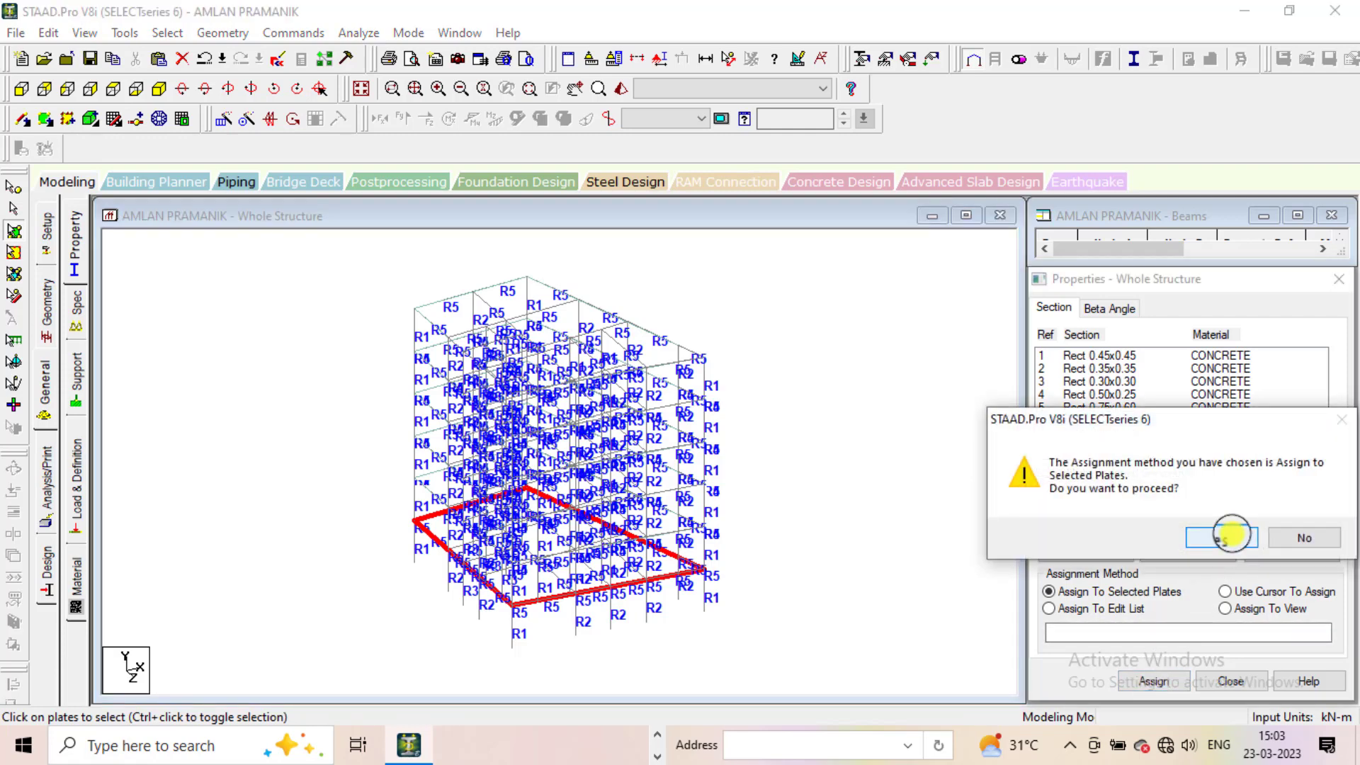
pyautogui.click(1228, 536)
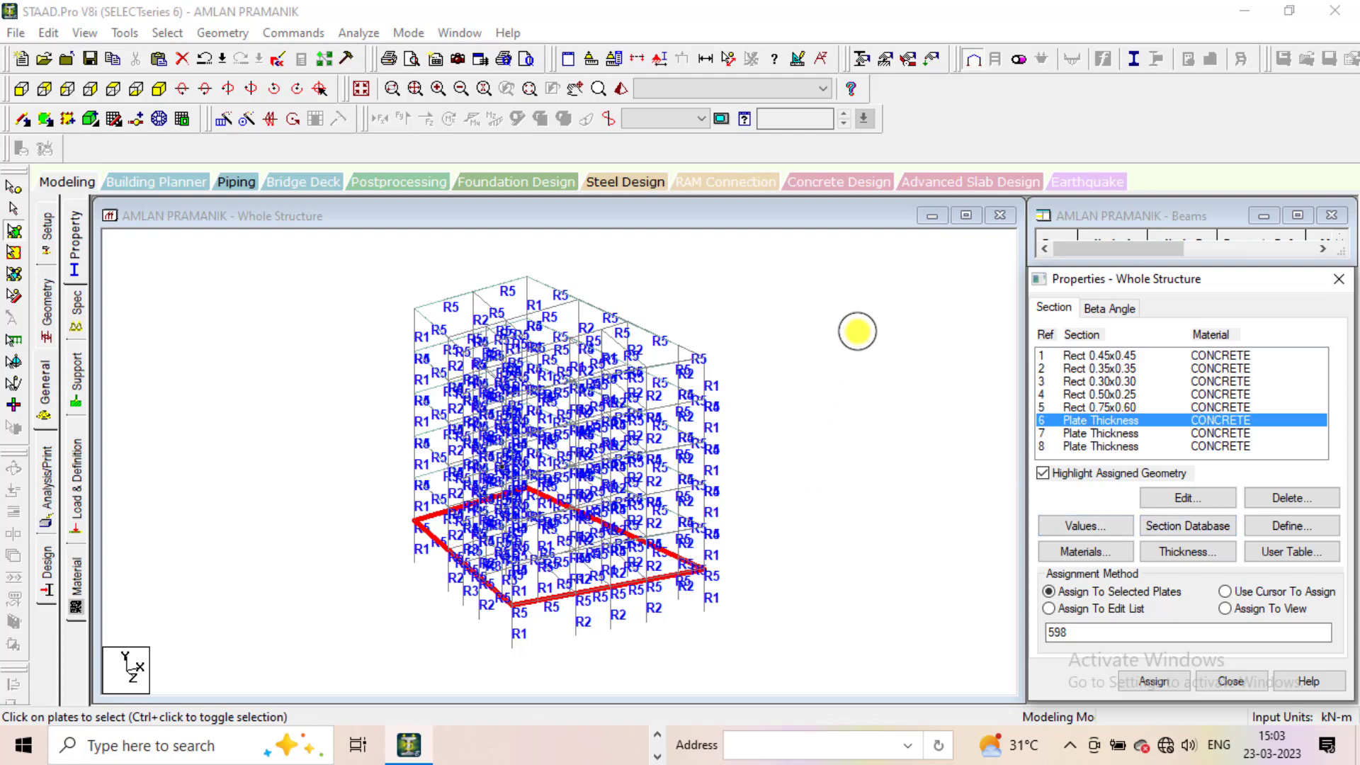
pyautogui.click(857, 331)
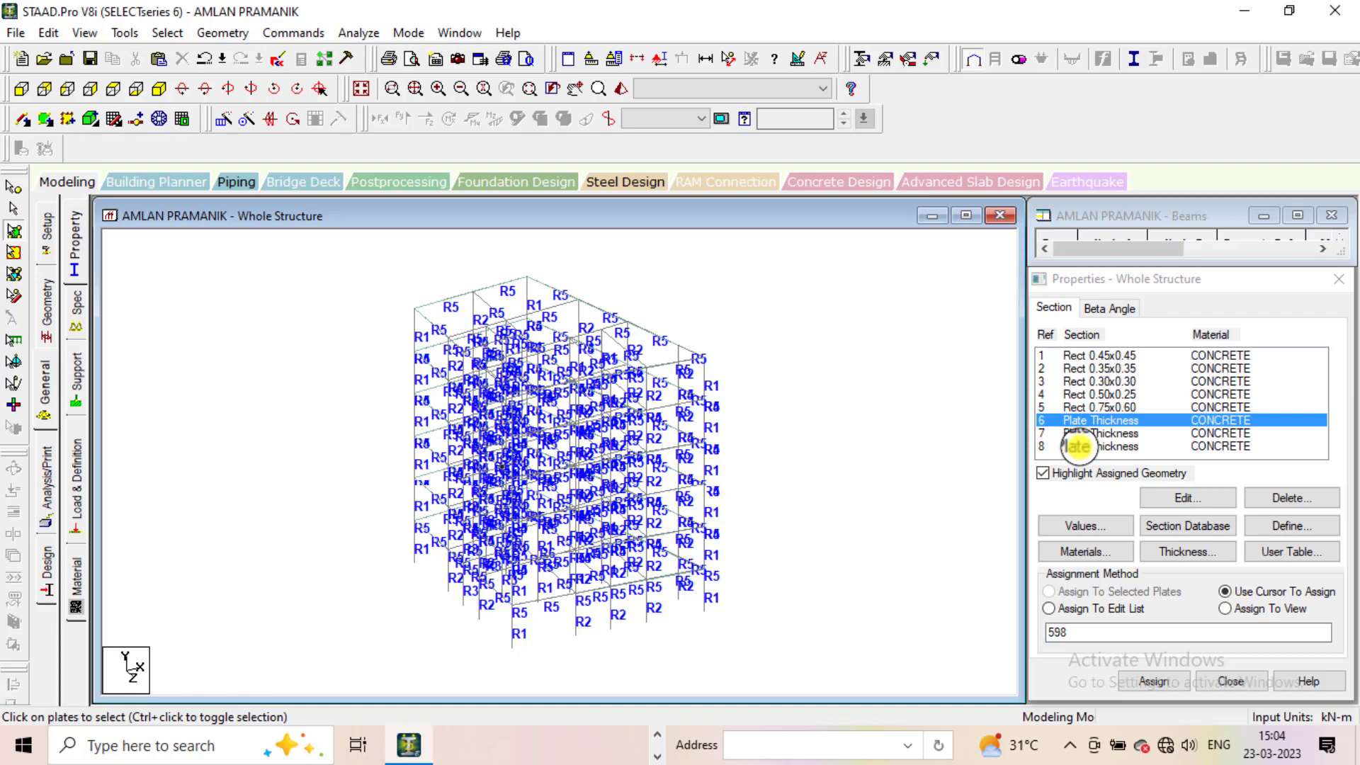
# Assign the 0.110 m plate thickness to the two uppermost plates of the building and clear the selection
pyautogui.click(1077, 446)
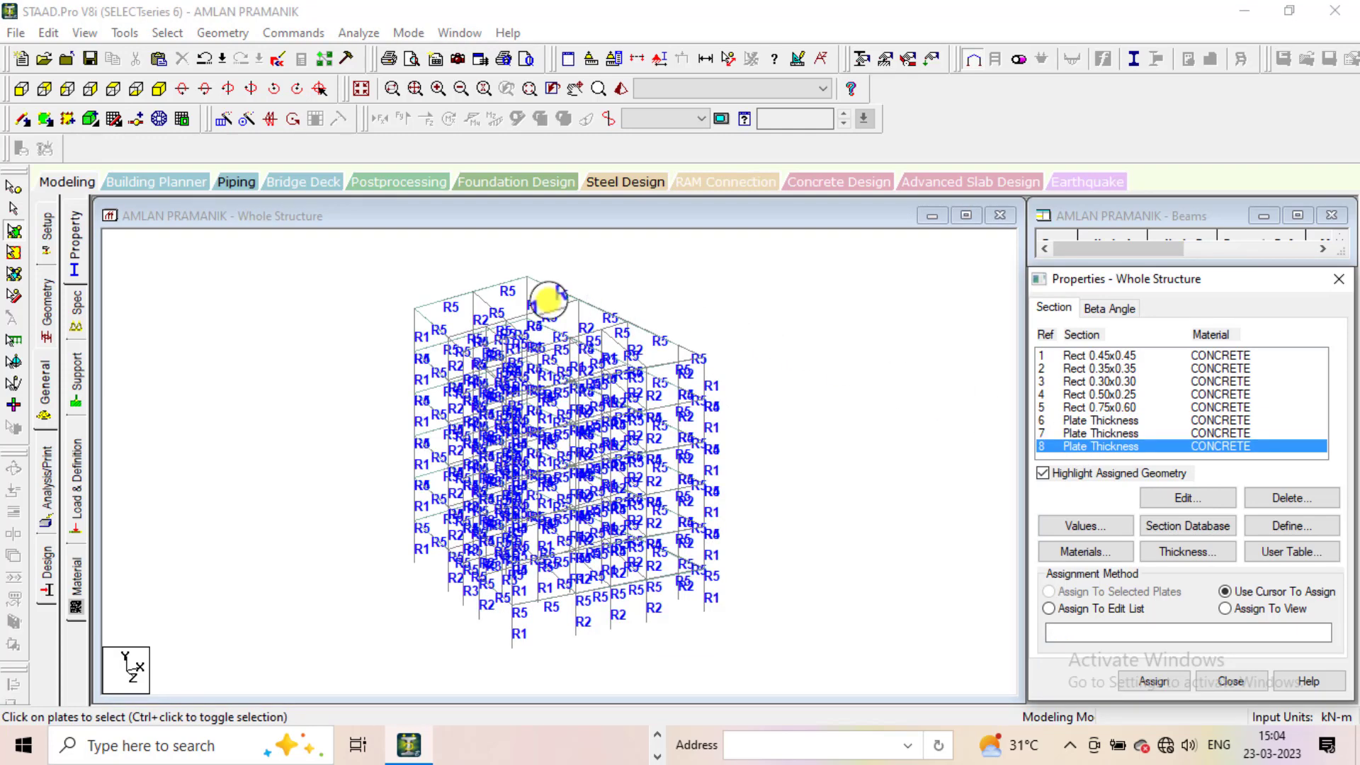
pyautogui.click(431, 301)
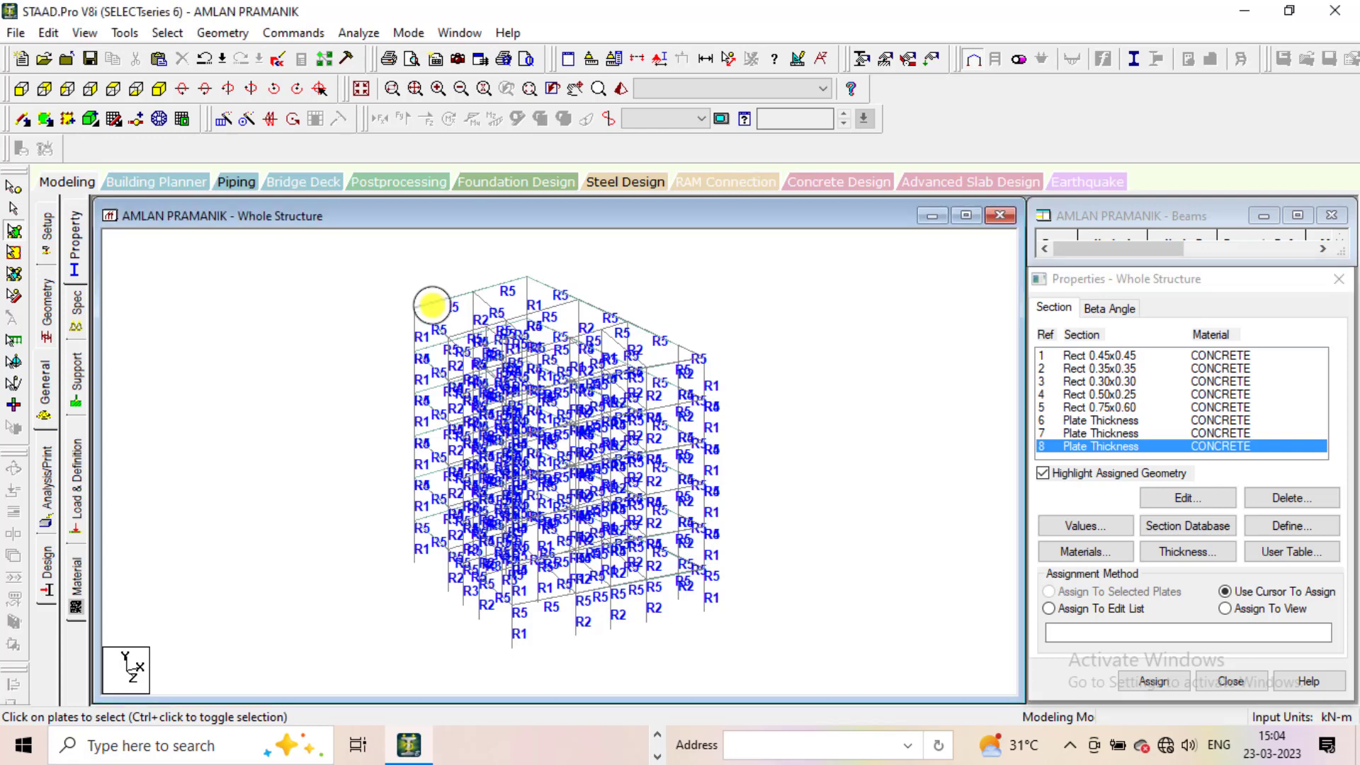
pyautogui.click(431, 305)
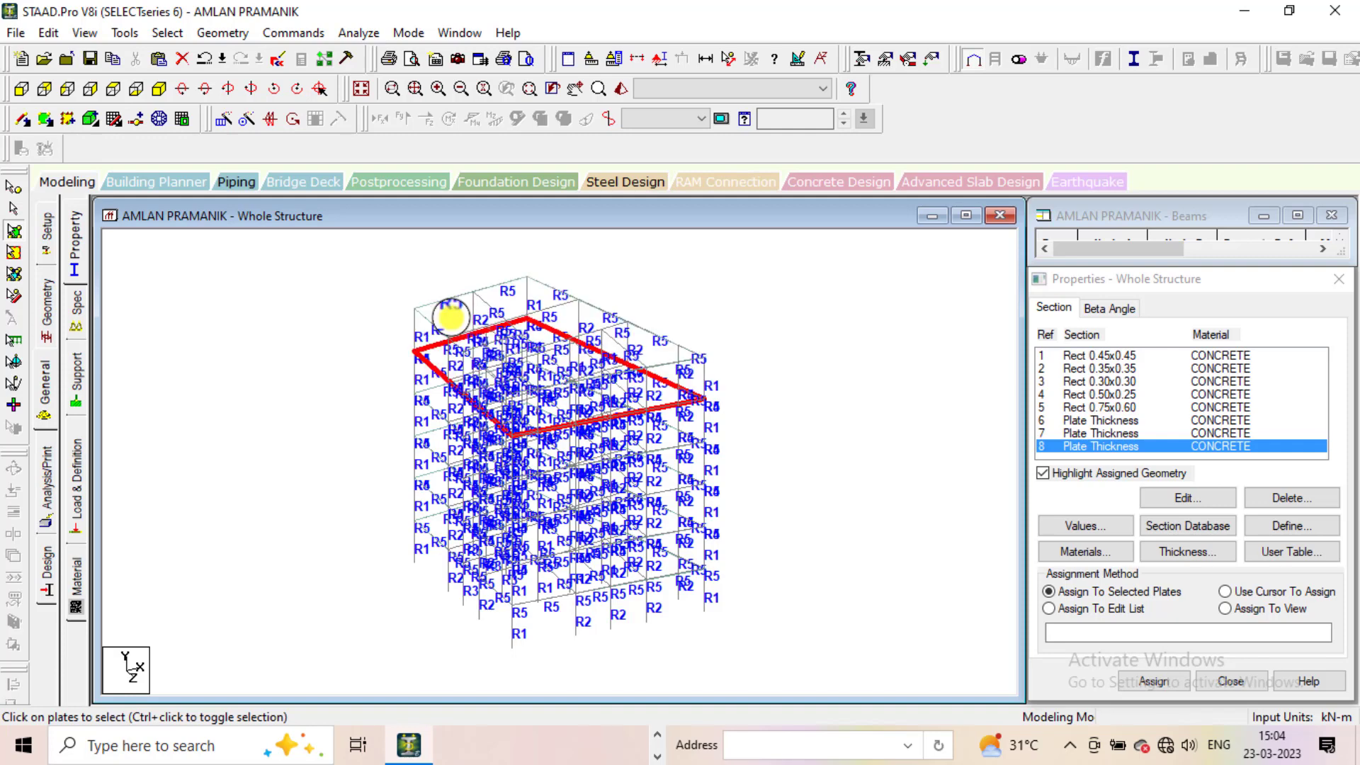
pyautogui.keyDown('ctrl'); pyautogui.click(450, 316); pyautogui.keyUp('ctrl')
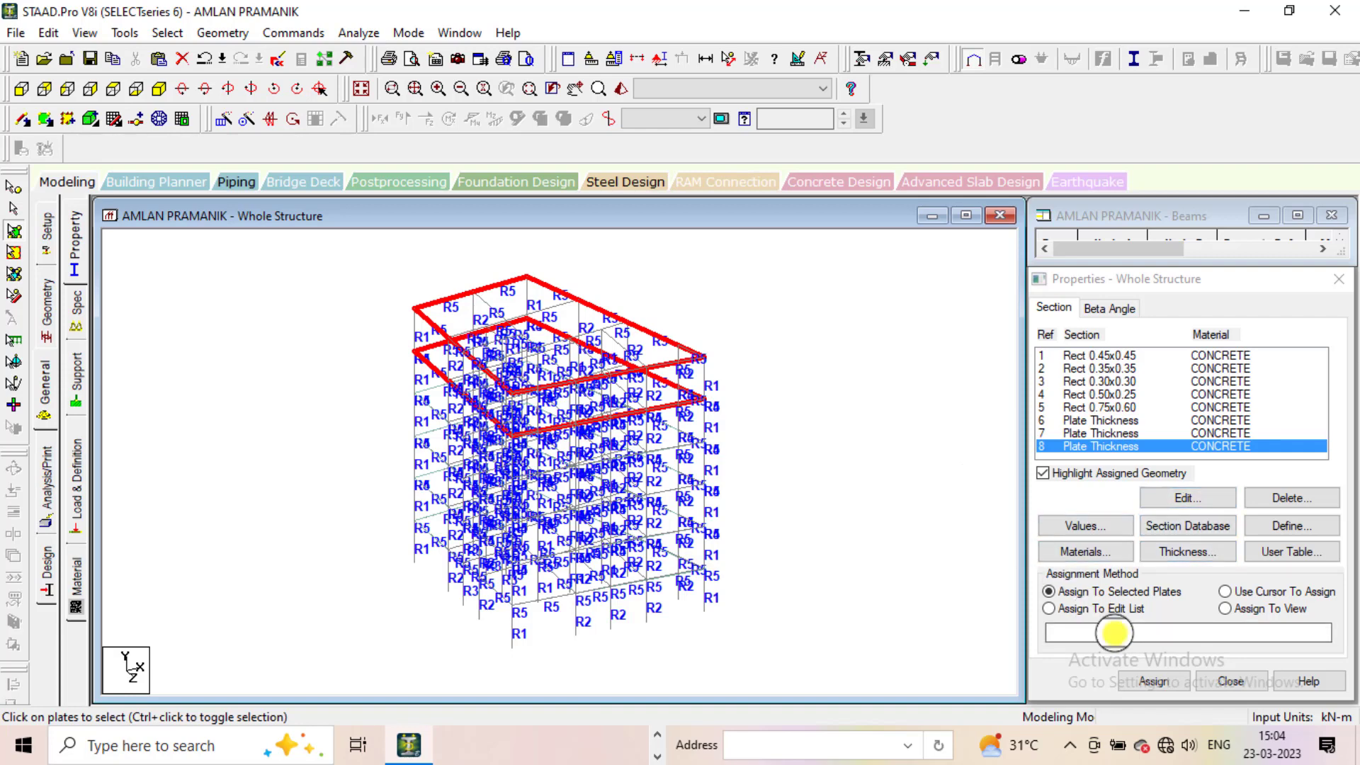
pyautogui.click(1160, 681)
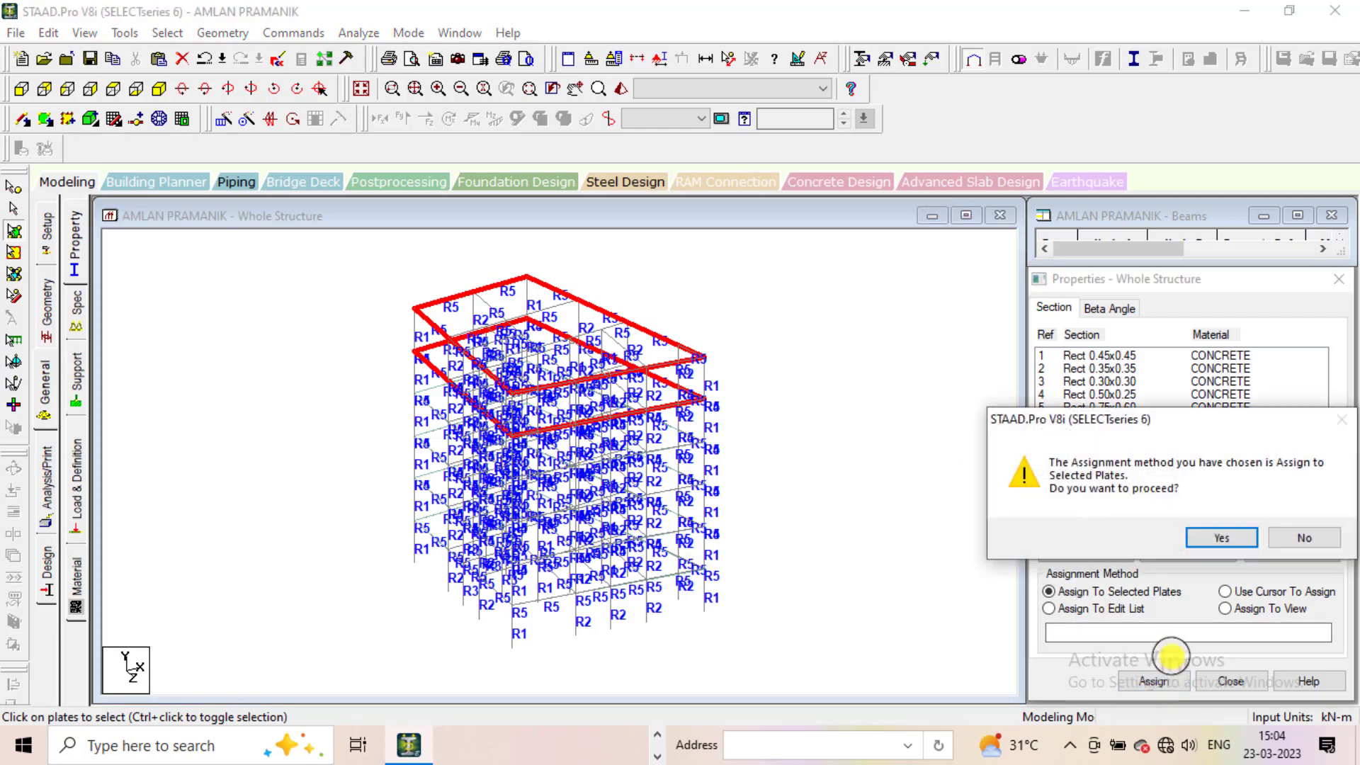
pyautogui.click(1215, 536)
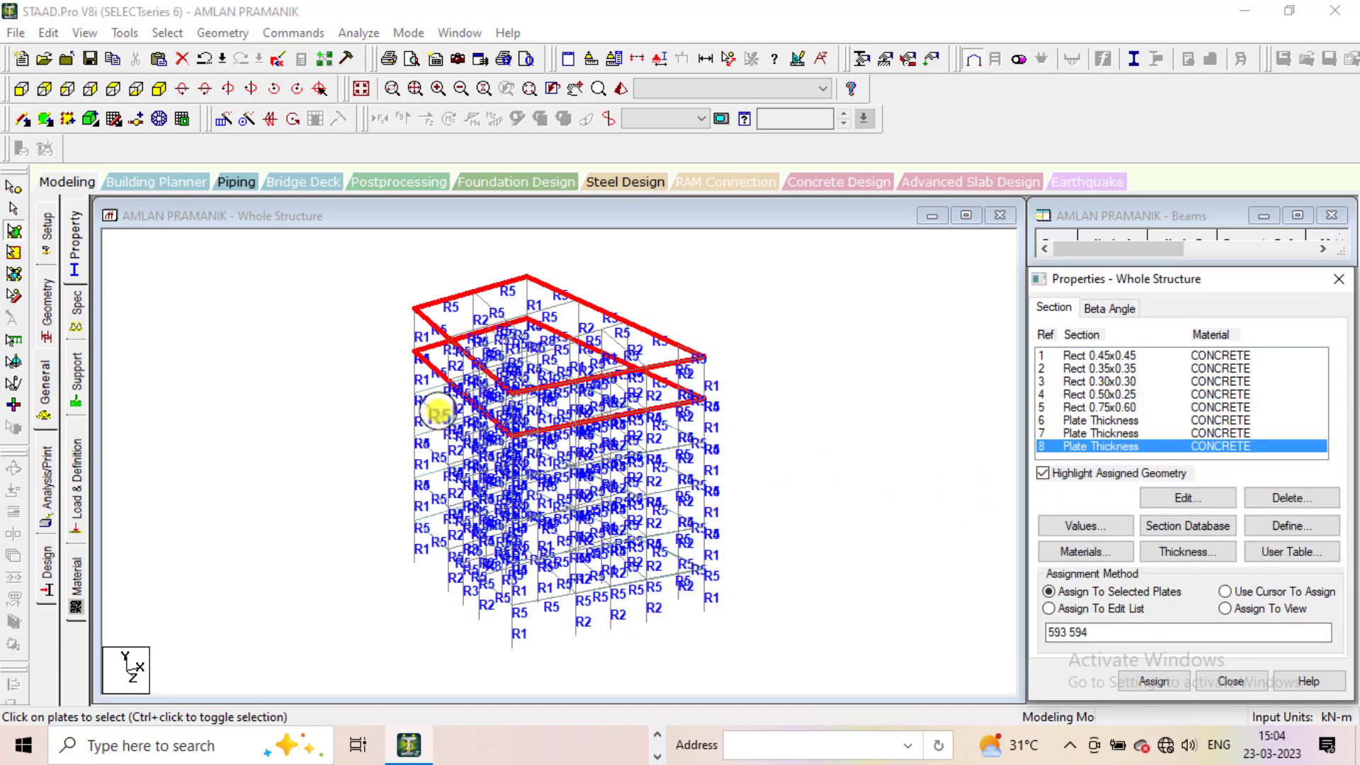
pyautogui.click(831, 389)
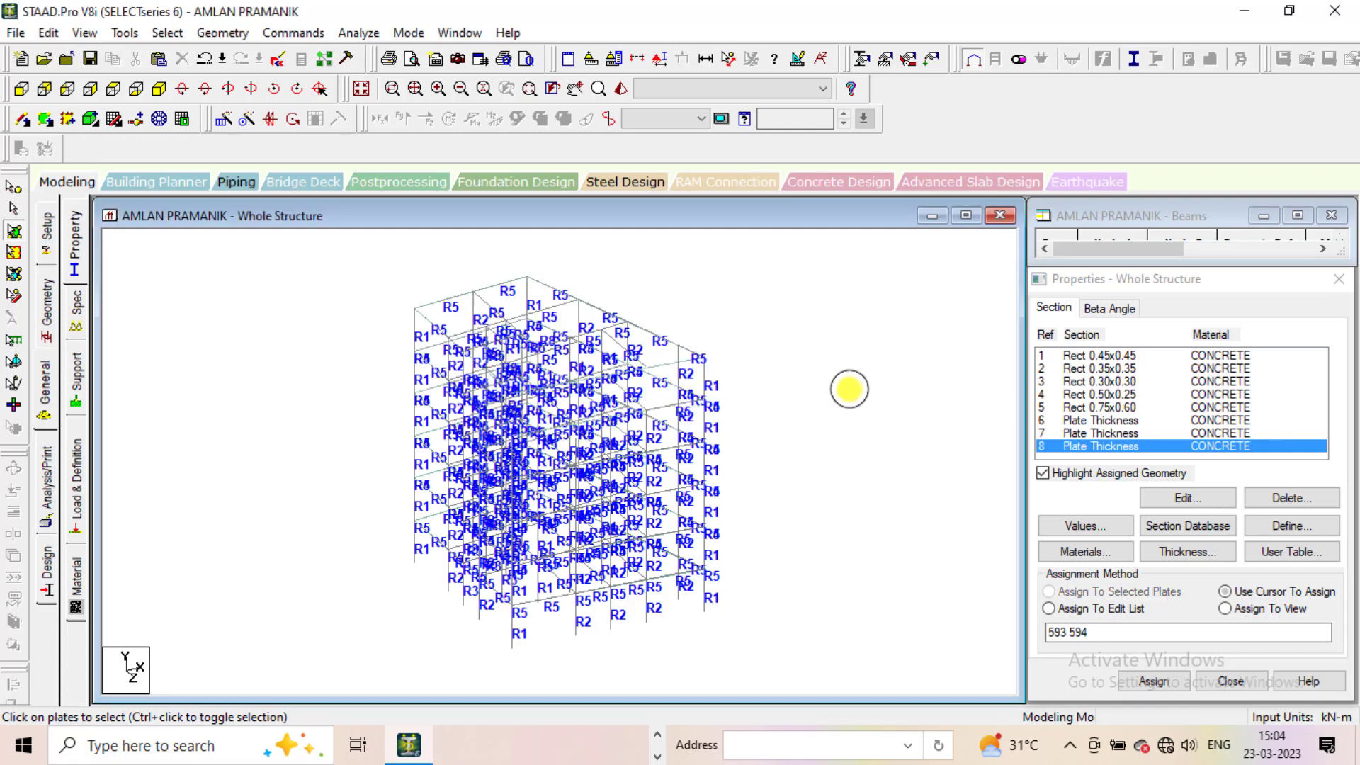
# Assign the 0.125 m plate thickness to the three intermediate floor plates and clear the selection
pyautogui.click(1074, 433)
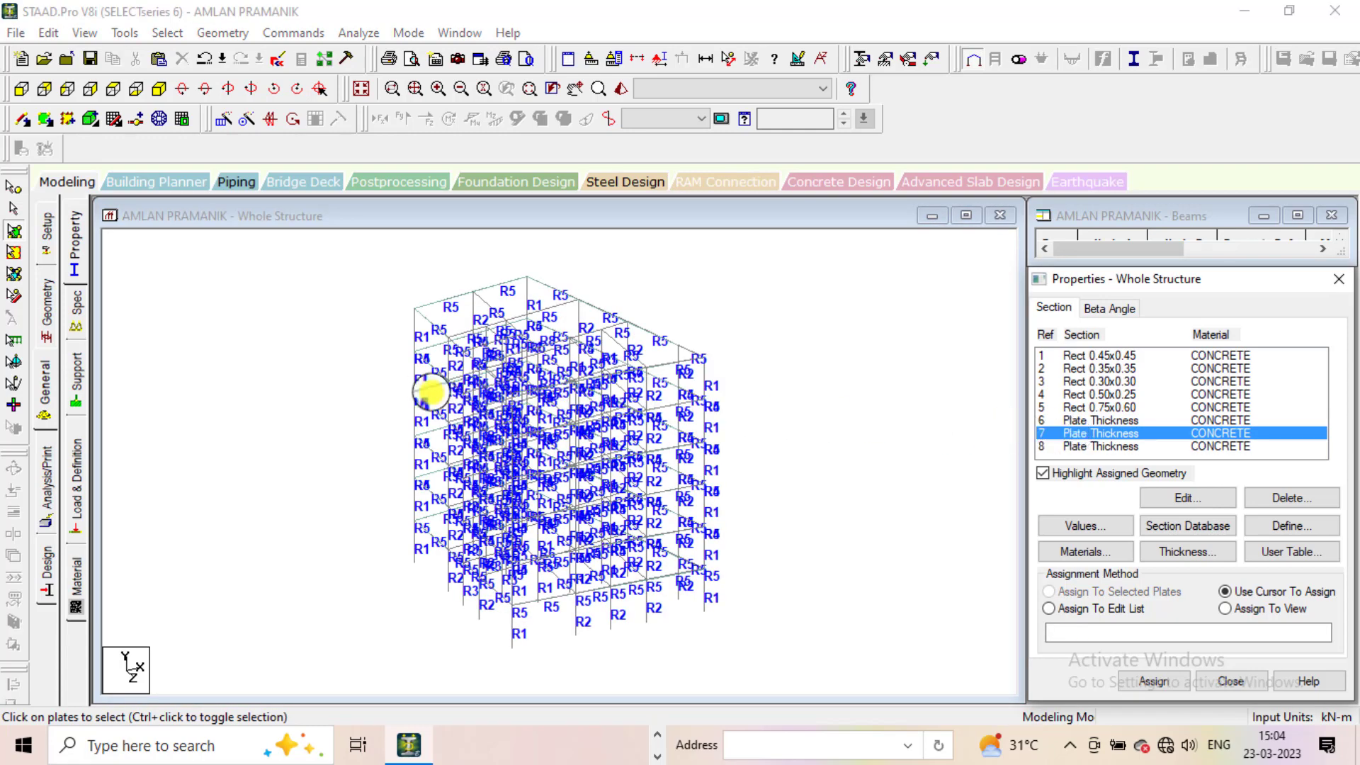
pyautogui.click(432, 389)
pyautogui.keyDown('ctrl'); pyautogui.click(435, 439); pyautogui.keyUp('ctrl')
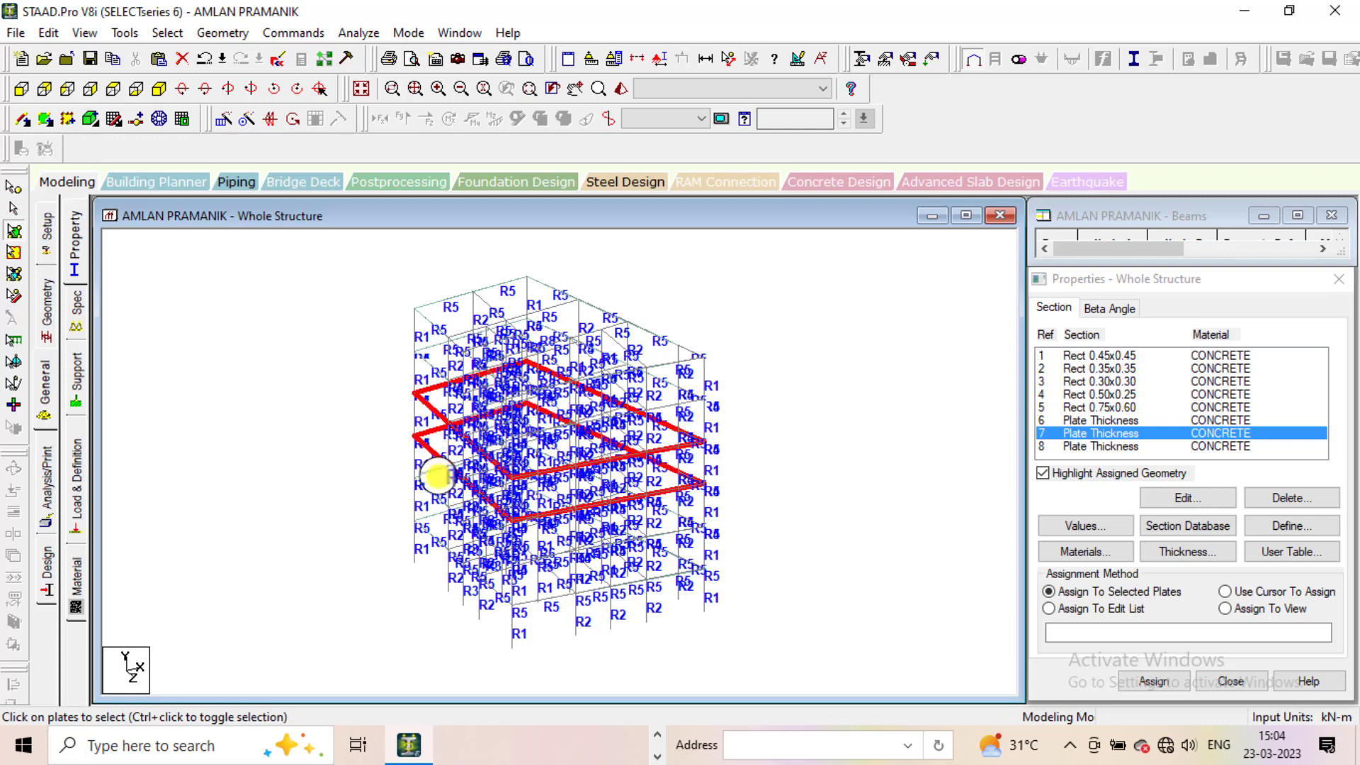
pyautogui.keyDown('ctrl'); pyautogui.click(438, 484); pyautogui.keyUp('ctrl')
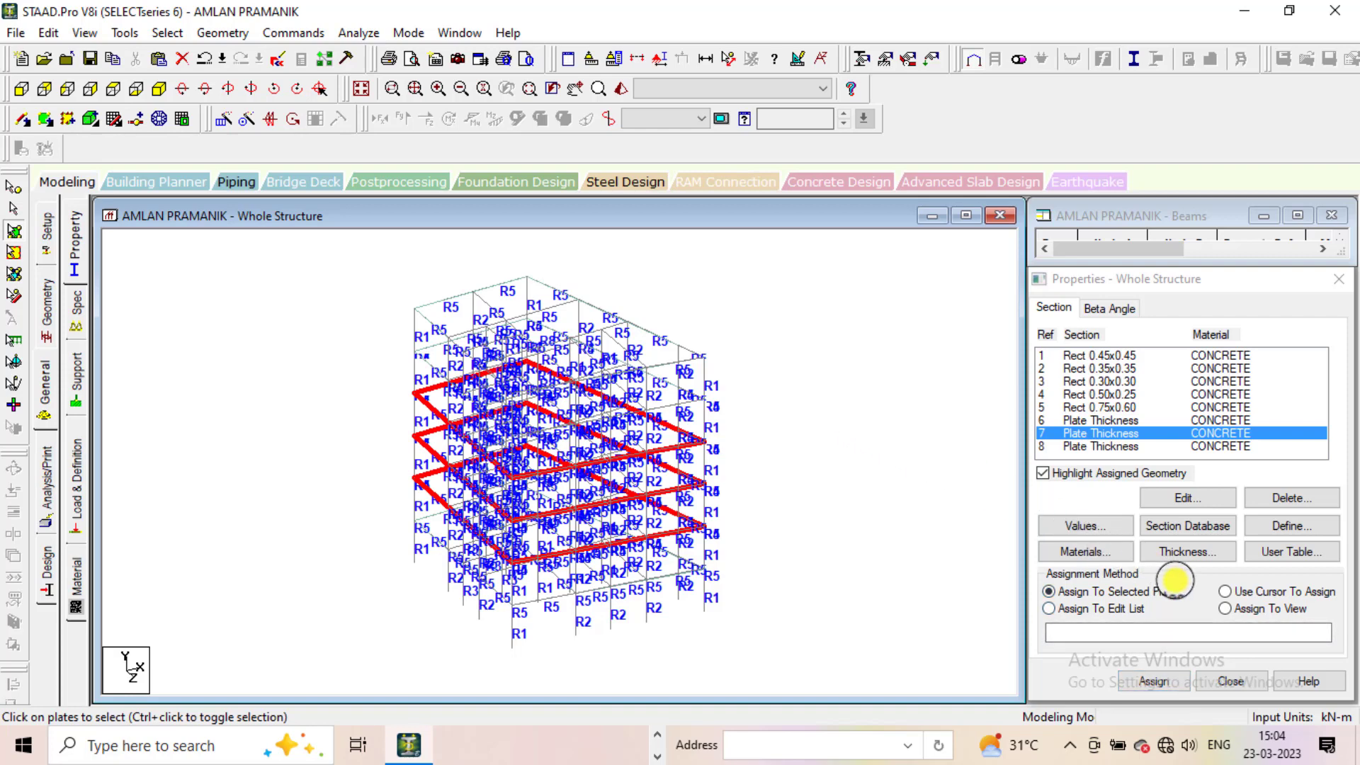
pyautogui.click(1150, 682)
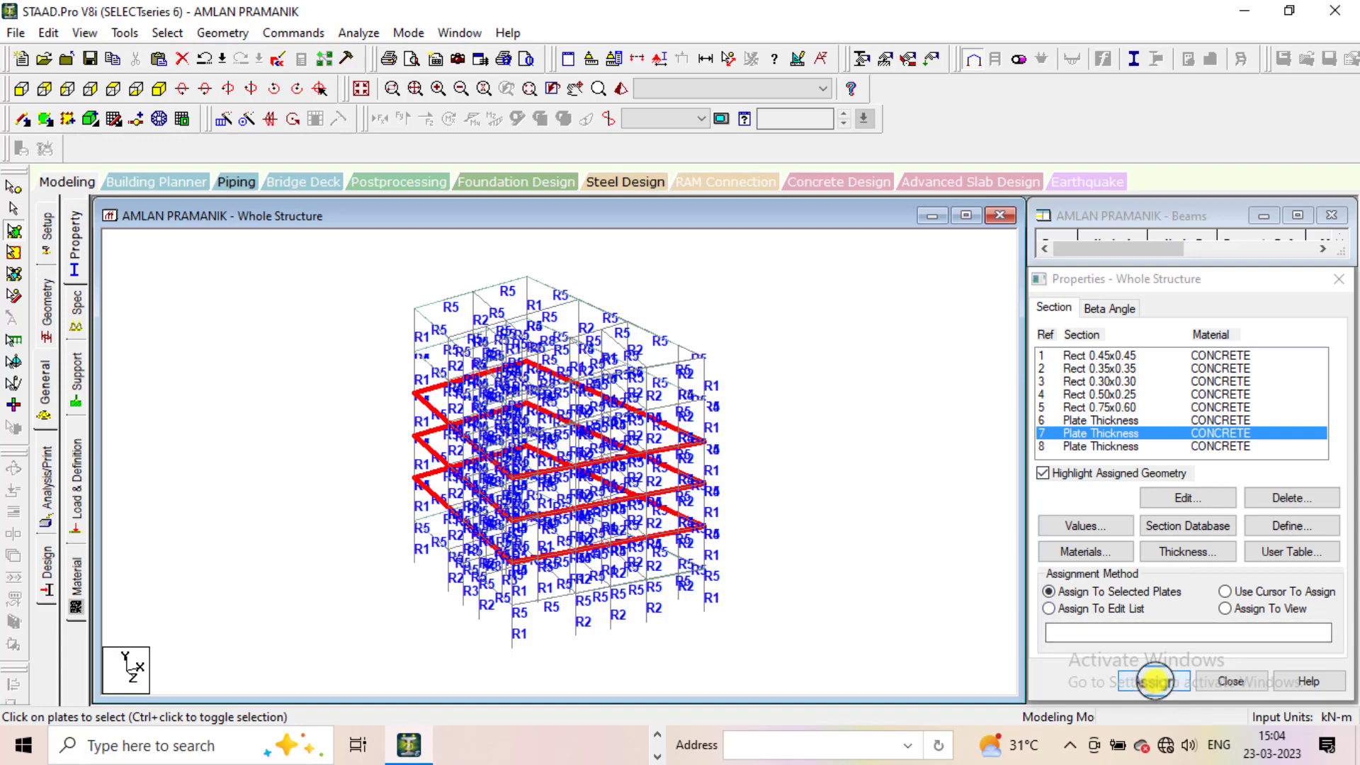
pyautogui.click(1155, 682)
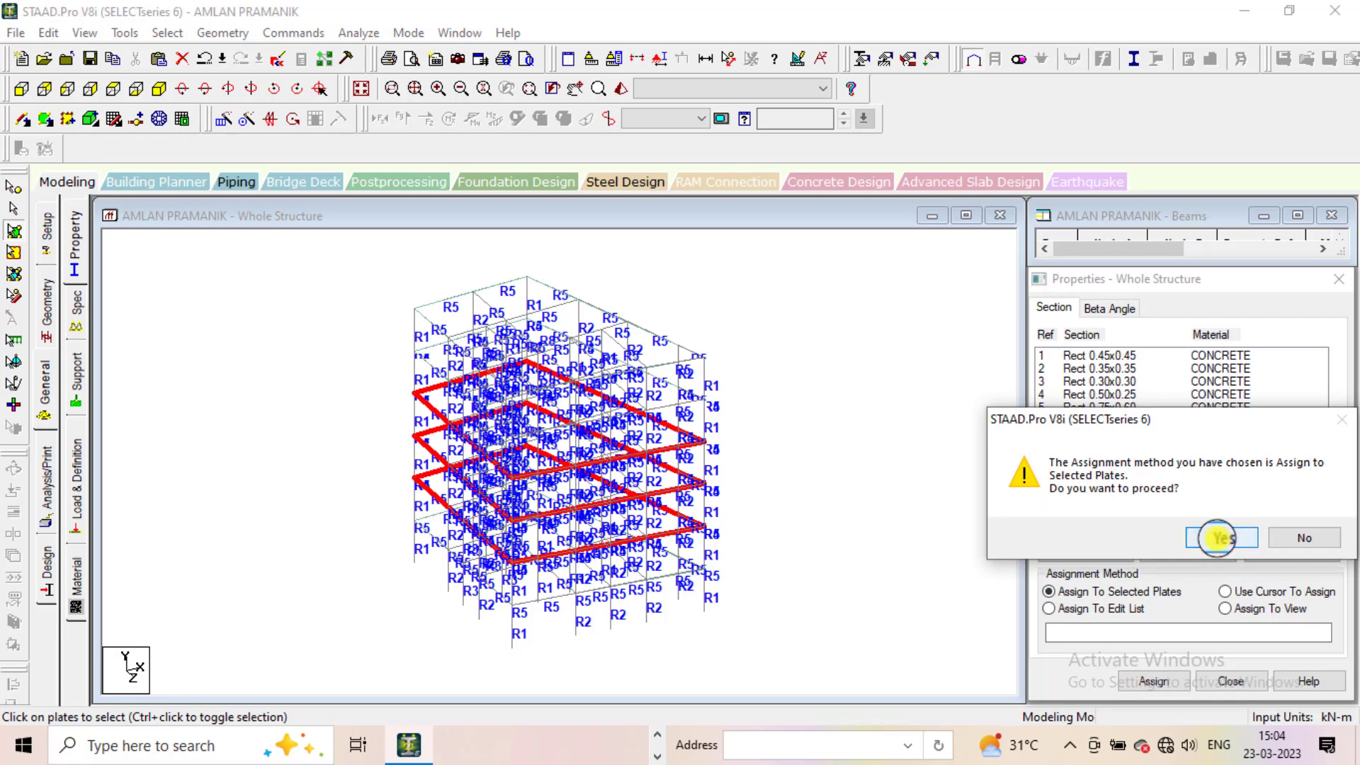
pyautogui.click(1217, 539)
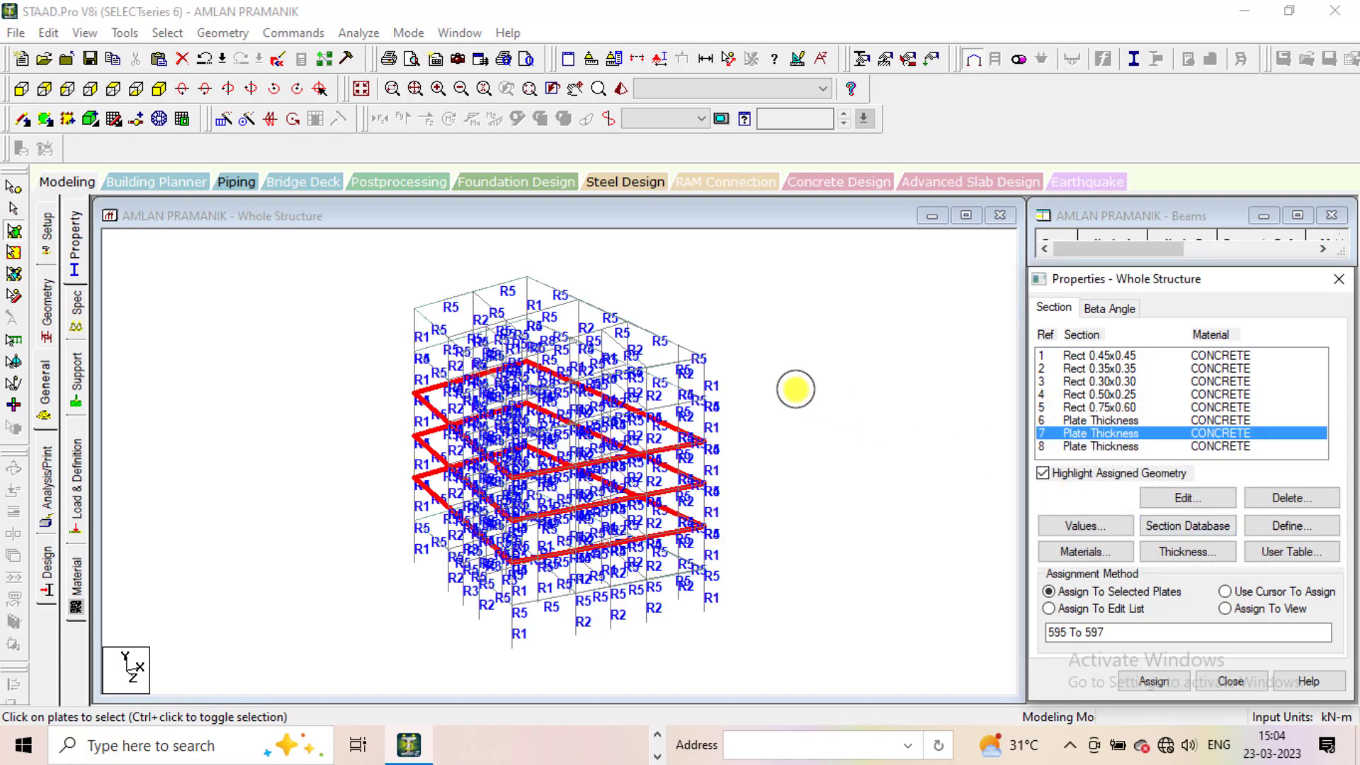
pyautogui.click(796, 389)
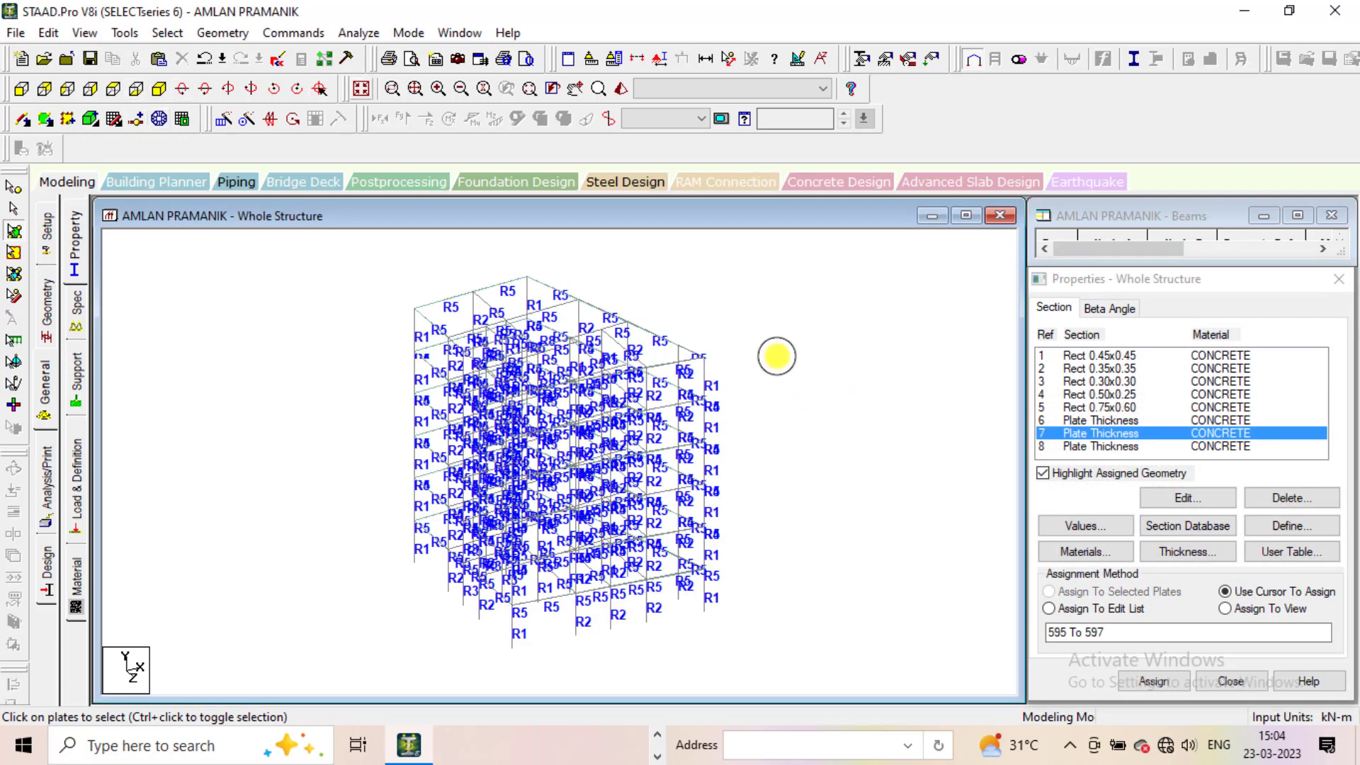
# Inspect the floor plates in the 3D rendered view from another angle, then close that view
pyautogui.click(620, 88)
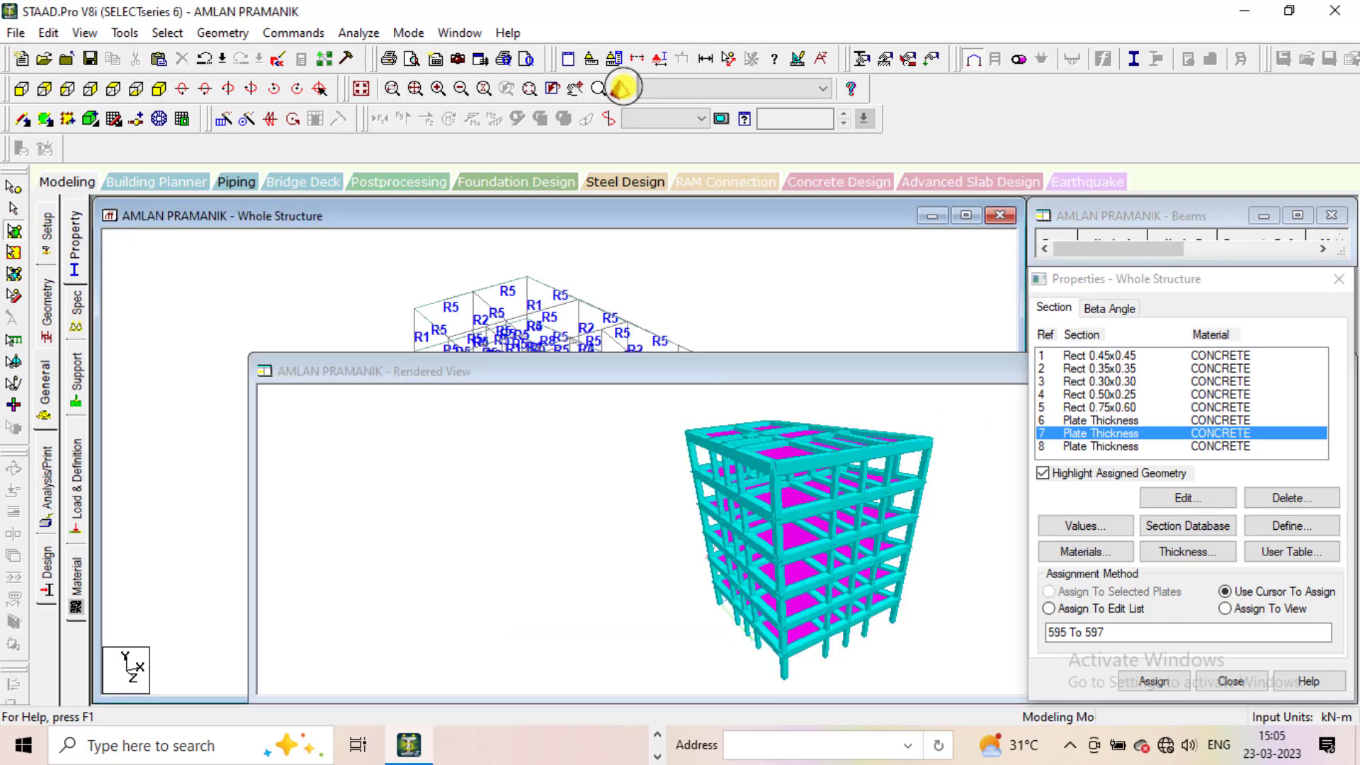
pyautogui.moveTo(932, 567); pyautogui.dragTo(807, 425)
pyautogui.moveTo(873, 373); pyautogui.dragTo(449, 304)
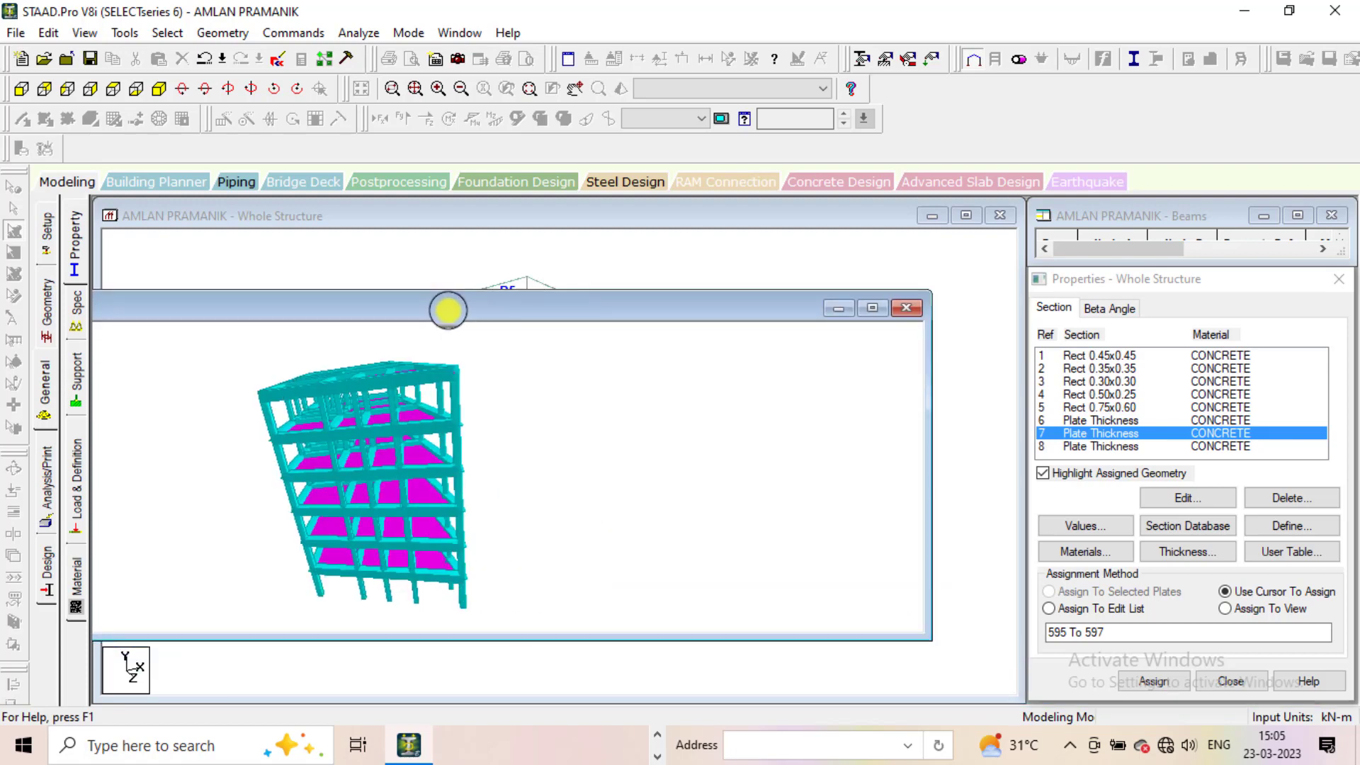
pyautogui.click(900, 306)
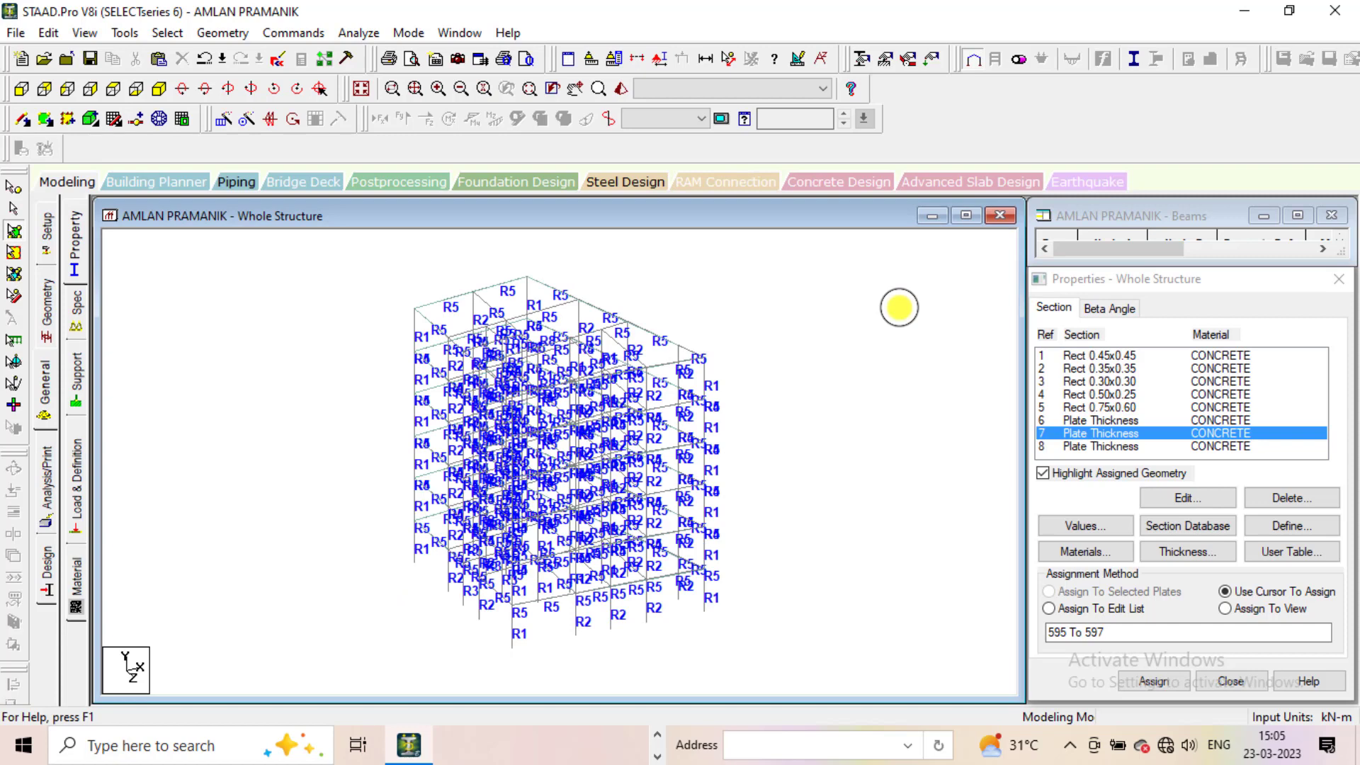
# Save the structure, run the analysis, and close the analysis report while staying in modeling mode
pyautogui.click(357, 32)
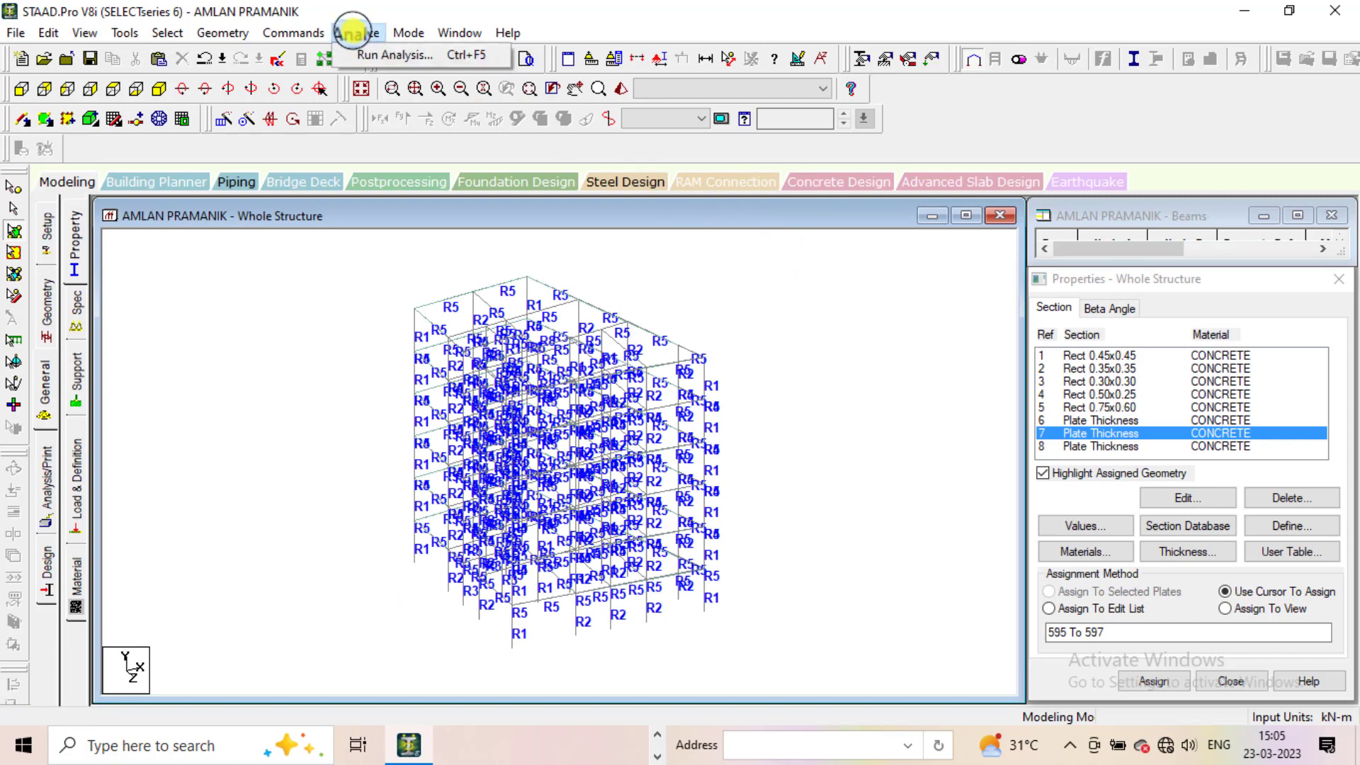
pyautogui.click(366, 57)
pyautogui.click(561, 394)
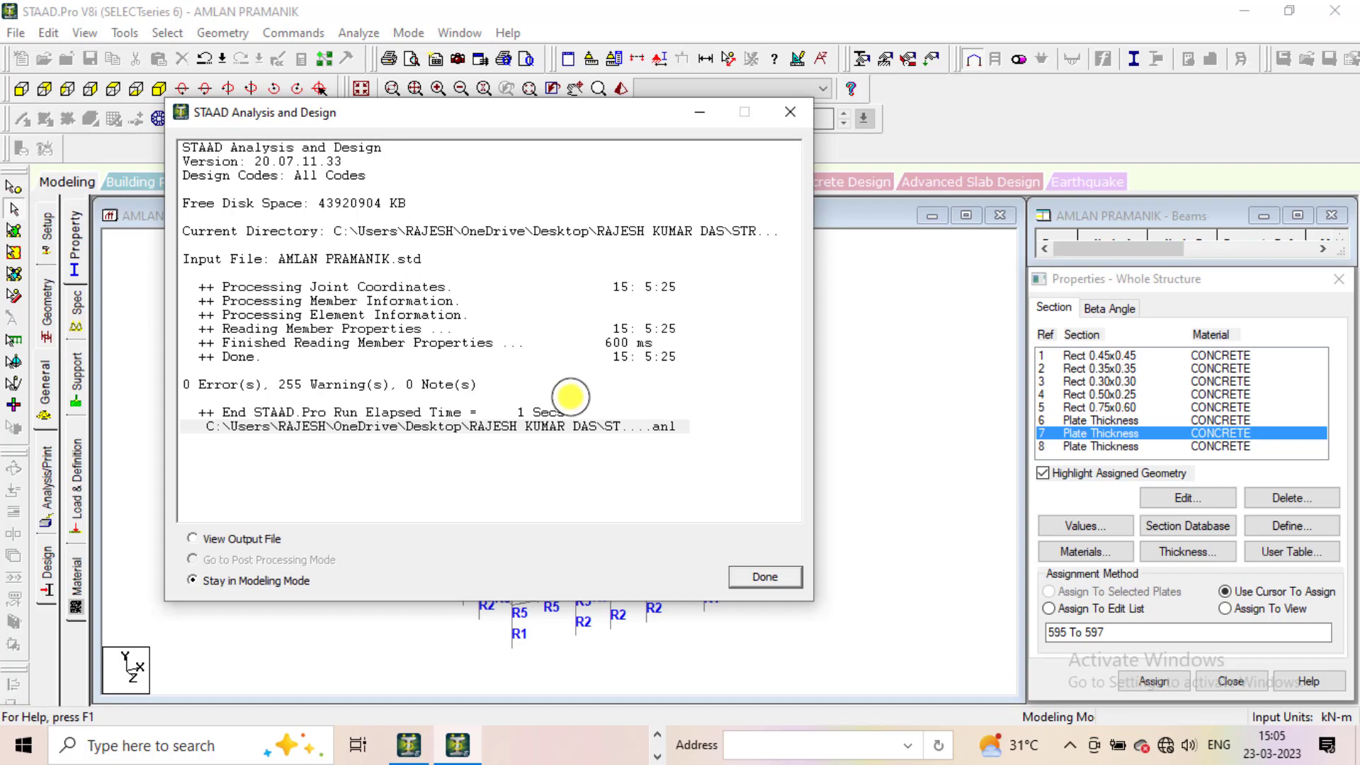
pyautogui.click(751, 575)
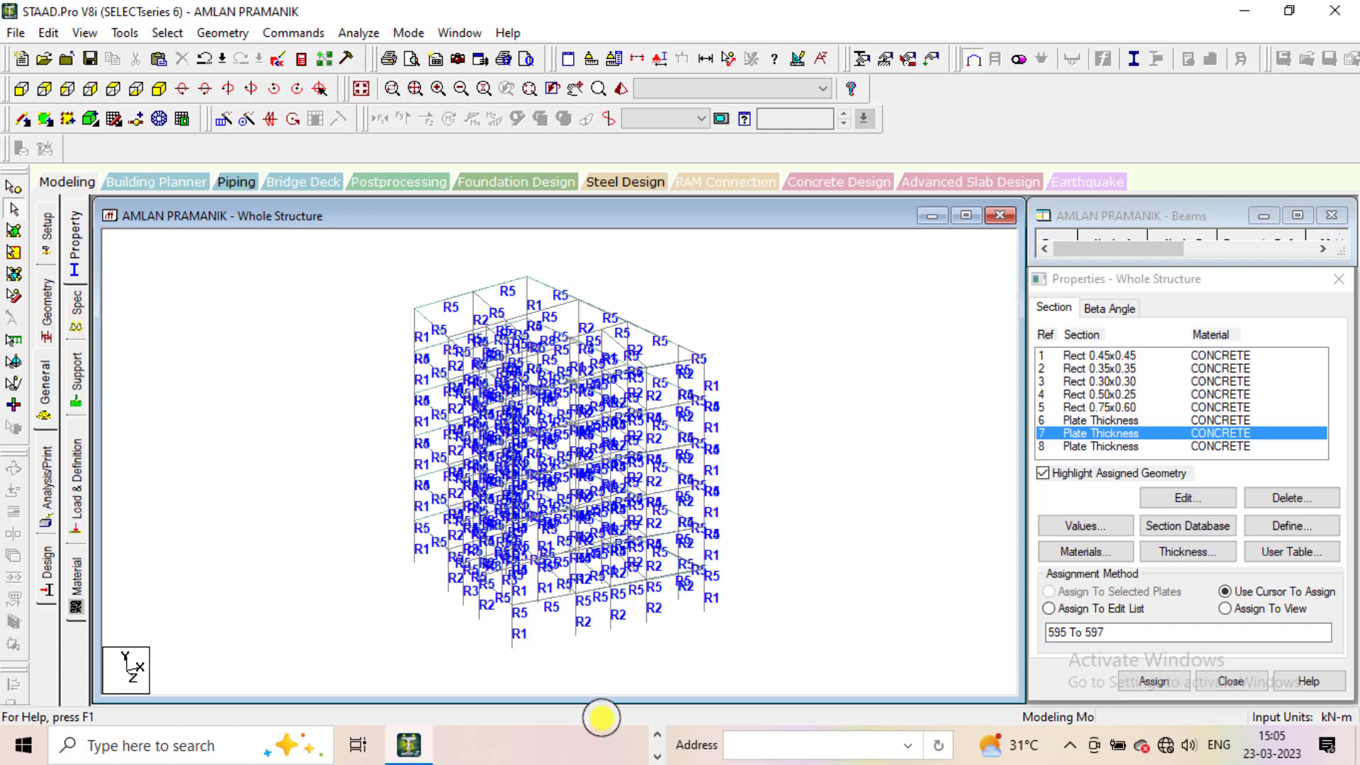
pyautogui.click(661, 757)
pyautogui.click(656, 734)
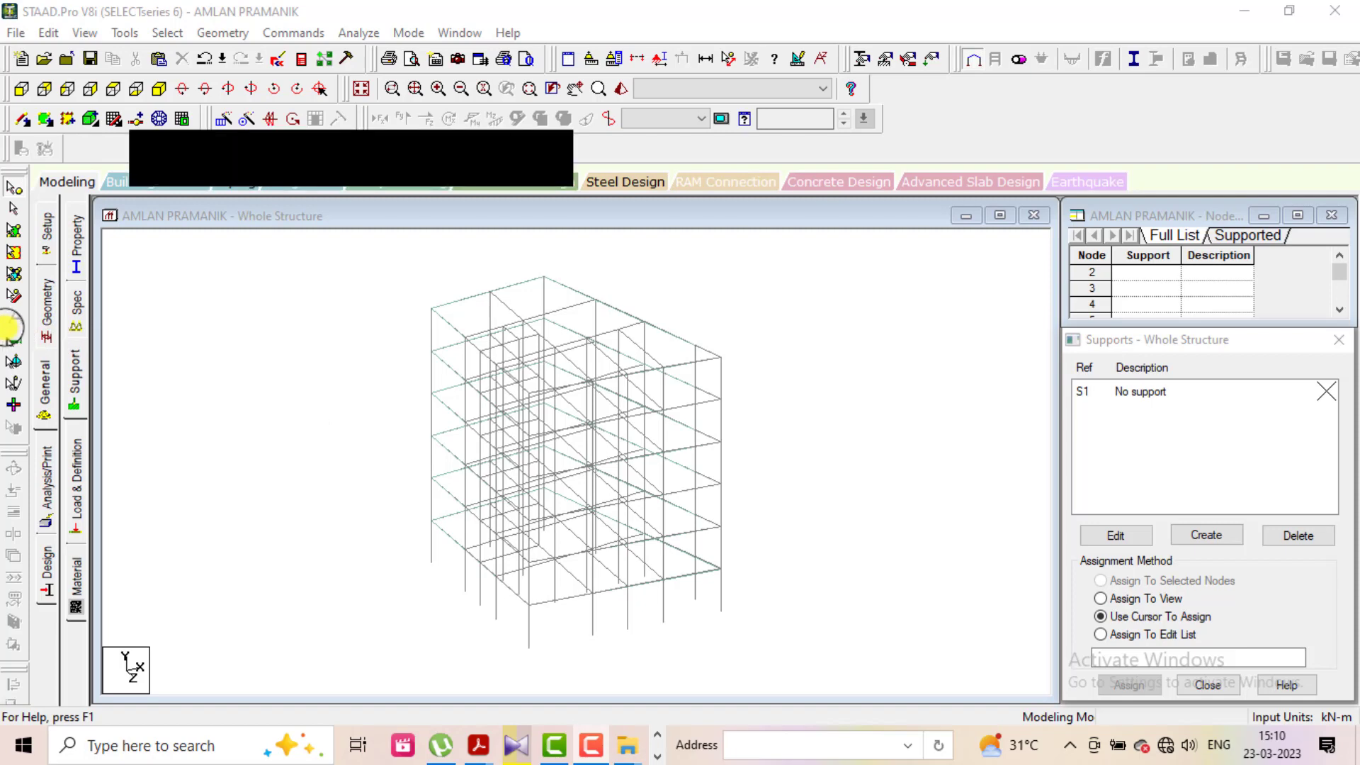
# Select the two column-base nodes at one corner of the building in the isometric view
pyautogui.click(11, 326)
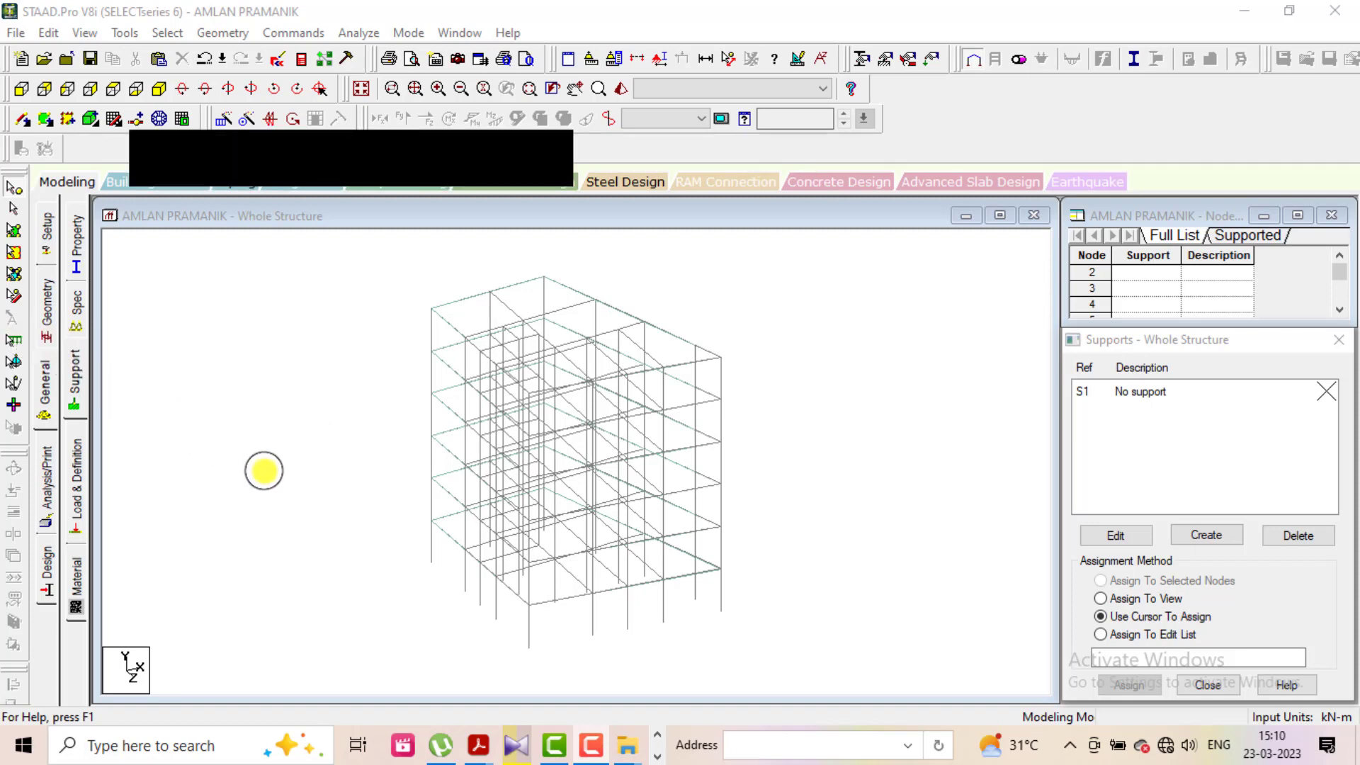
pyautogui.moveTo(386, 539); pyautogui.dragTo(478, 619)
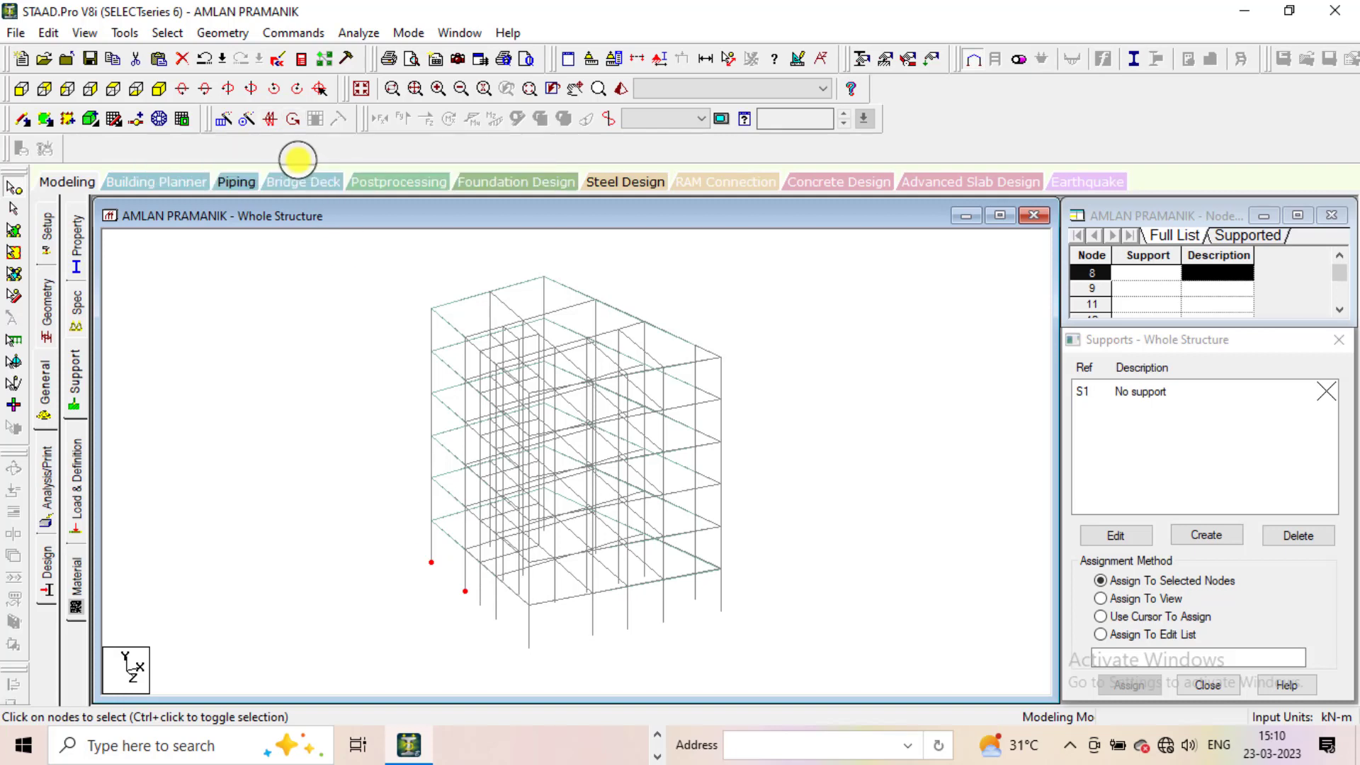
# Examine the frame and its base nodes from several rotated angles, then restore the isometric view
pyautogui.click(293, 119)
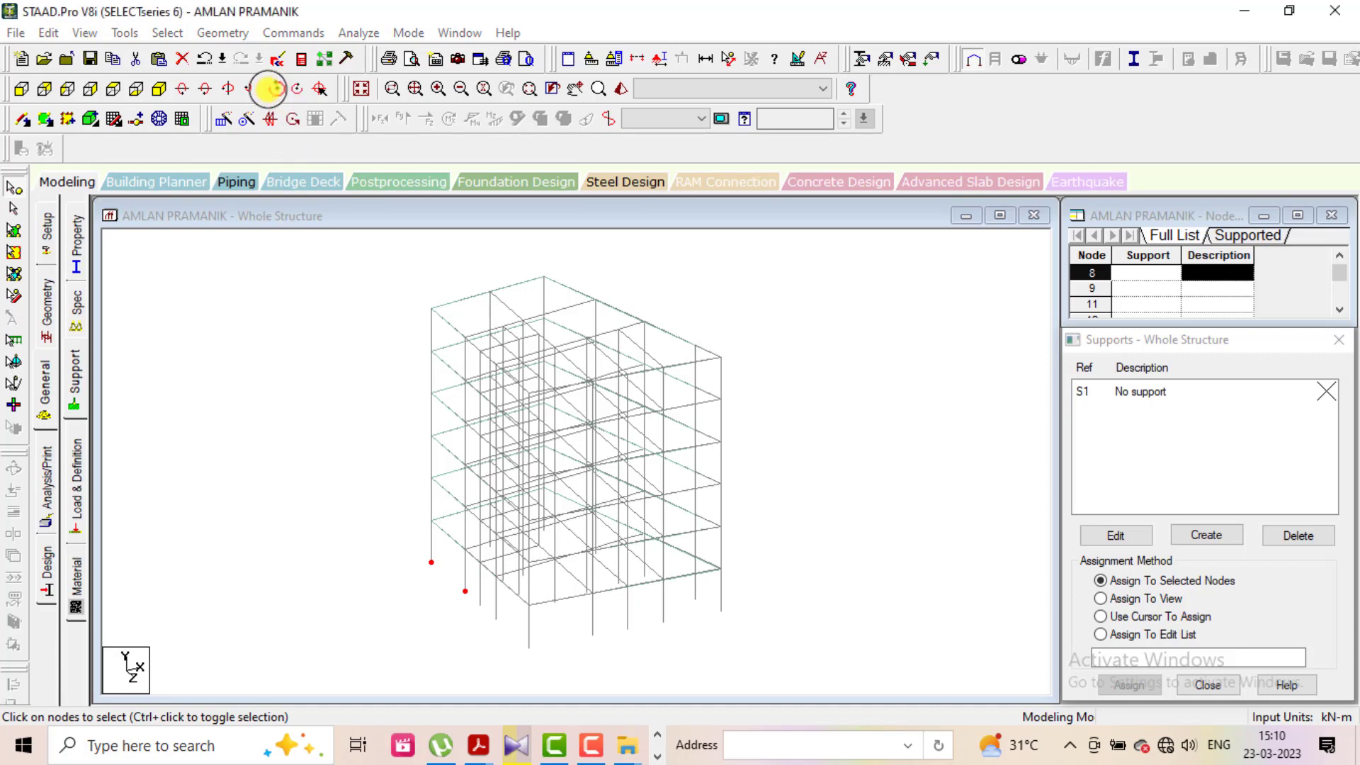
pyautogui.click(272, 89)
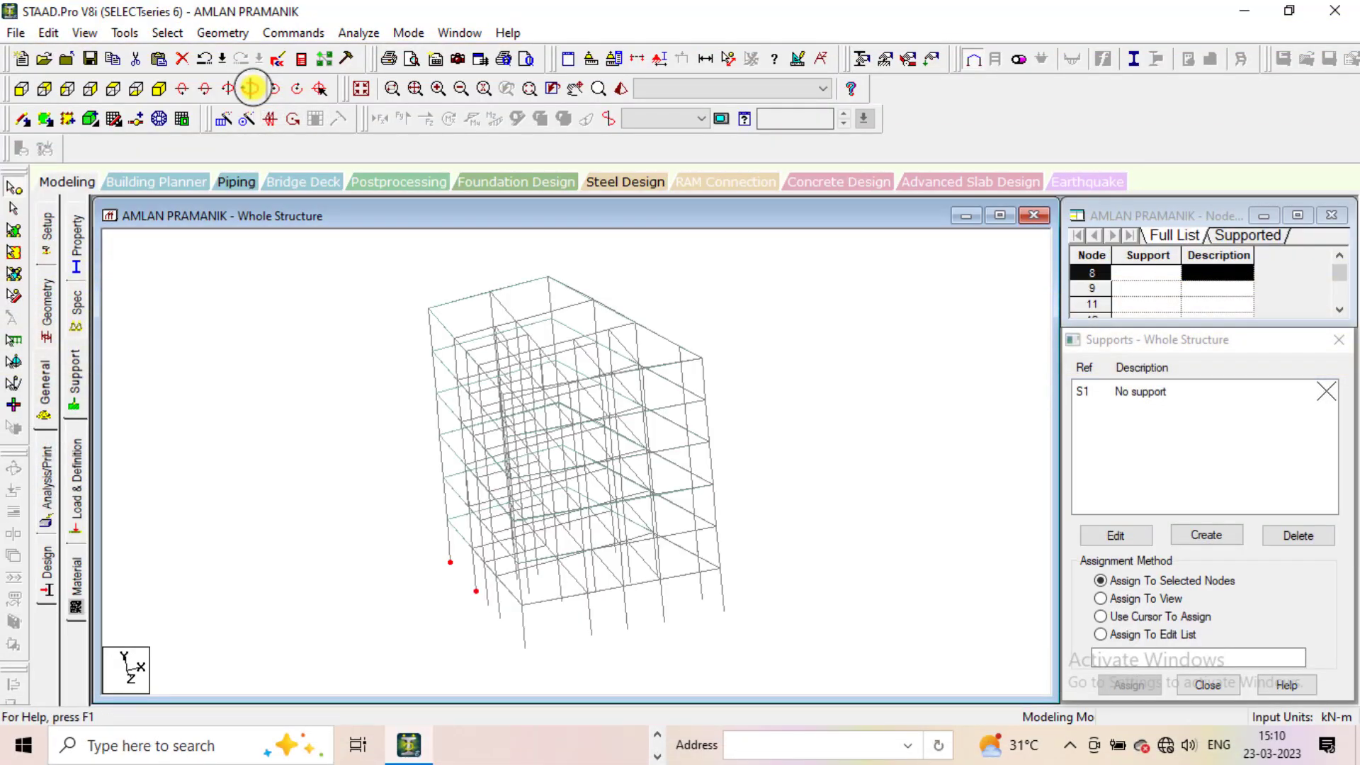
pyautogui.click(252, 88)
pyautogui.click(251, 88)
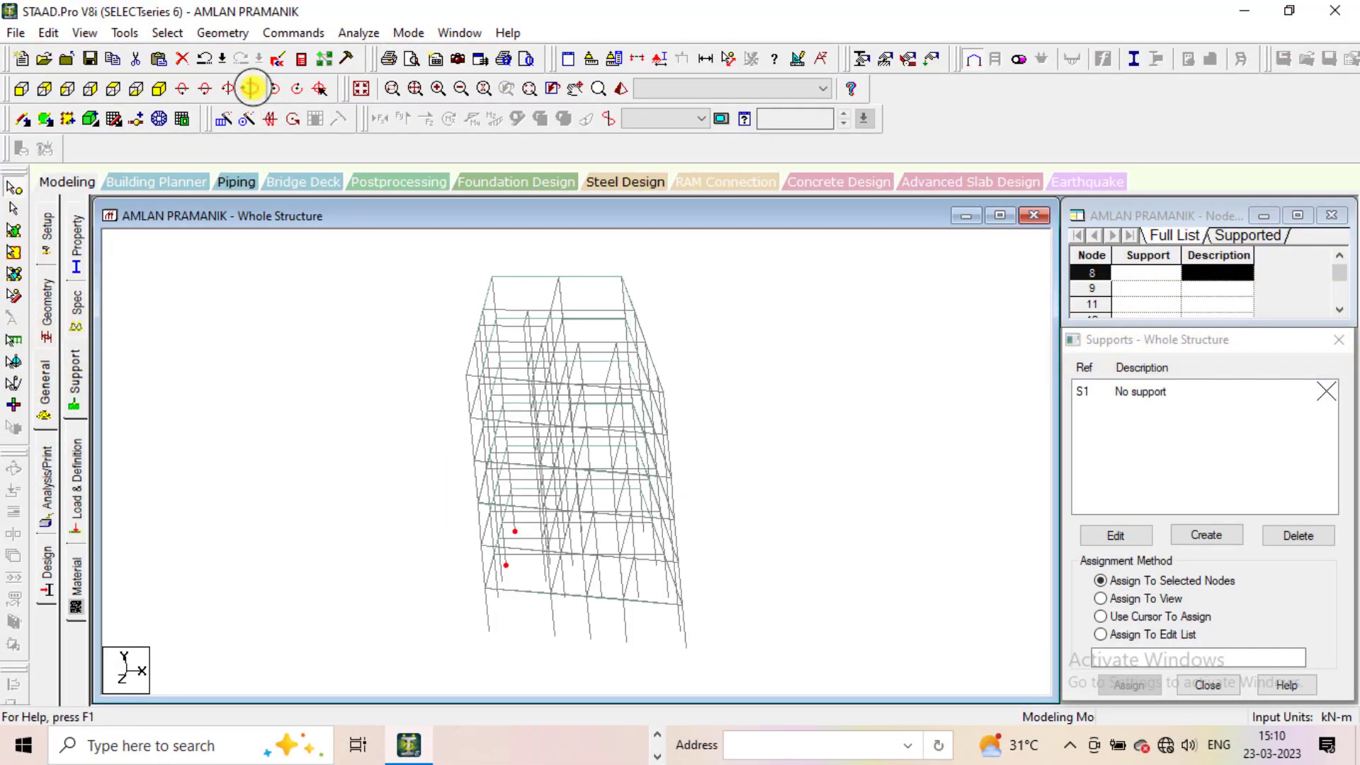
pyautogui.click(251, 88)
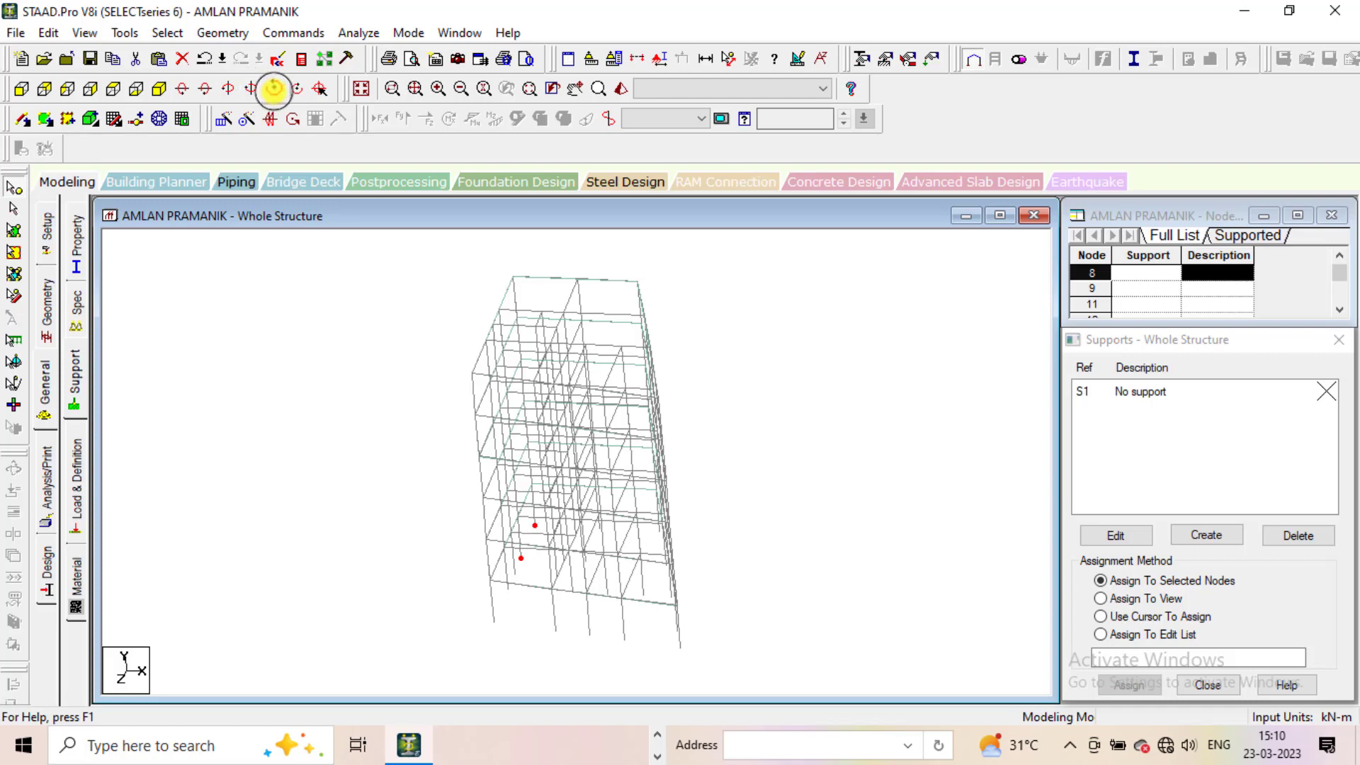
pyautogui.click(273, 88)
pyautogui.click(273, 89)
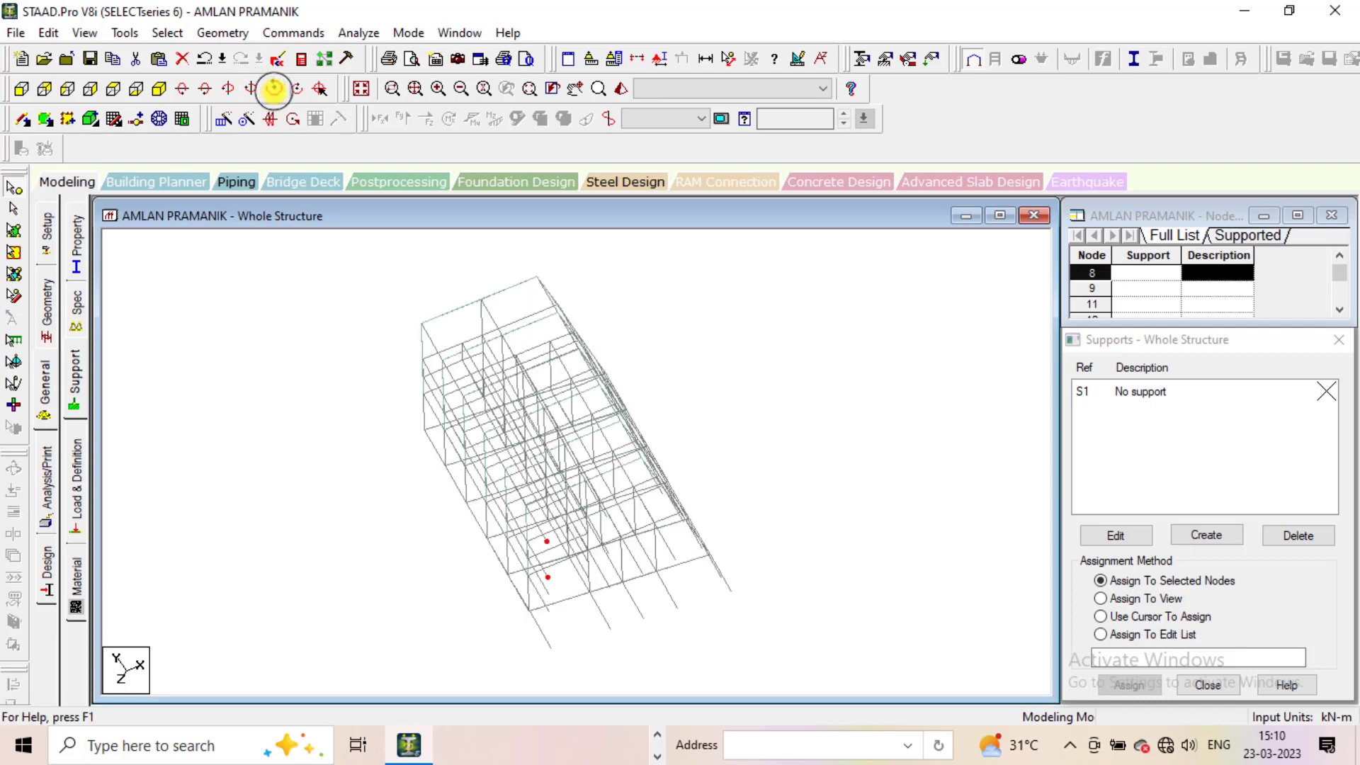
pyautogui.click(297, 89)
pyautogui.click(297, 88)
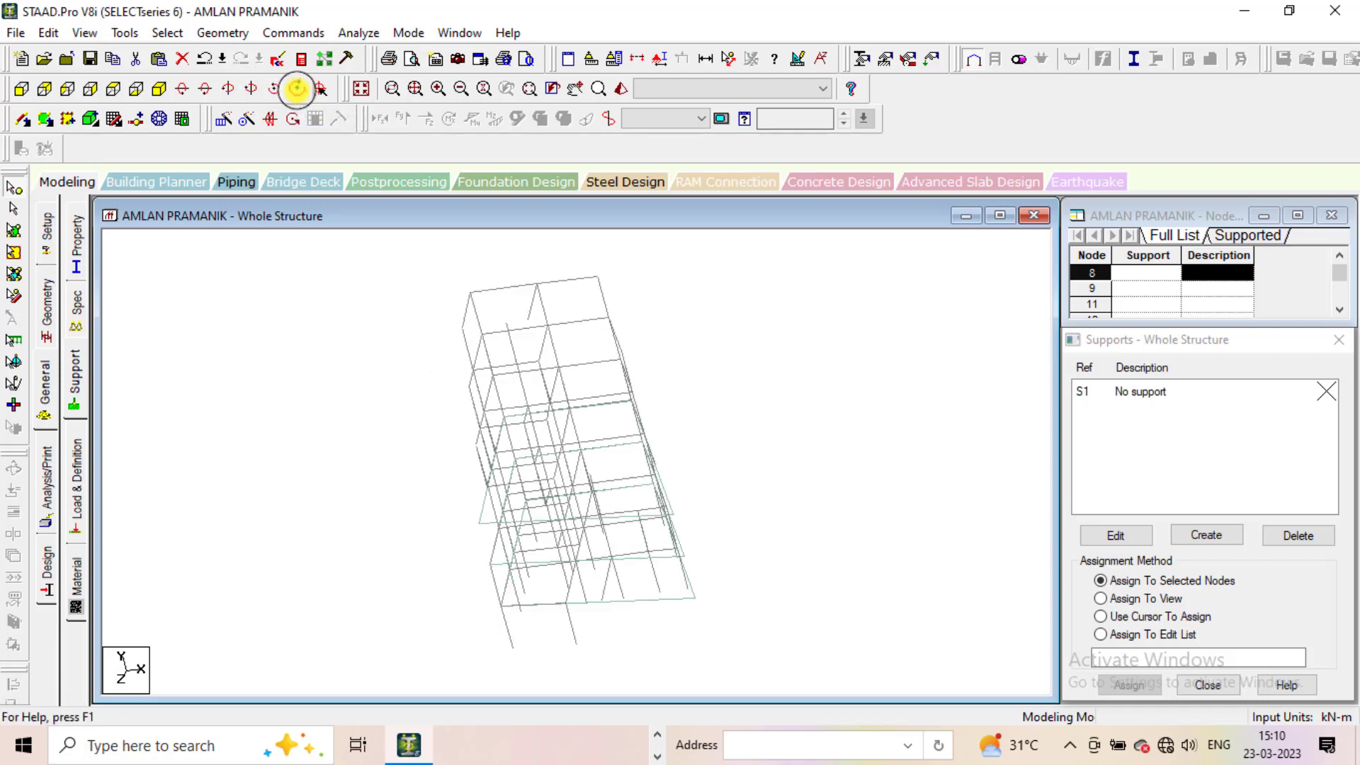
pyautogui.click(296, 89)
pyautogui.click(297, 89)
pyautogui.click(297, 88)
pyautogui.click(297, 89)
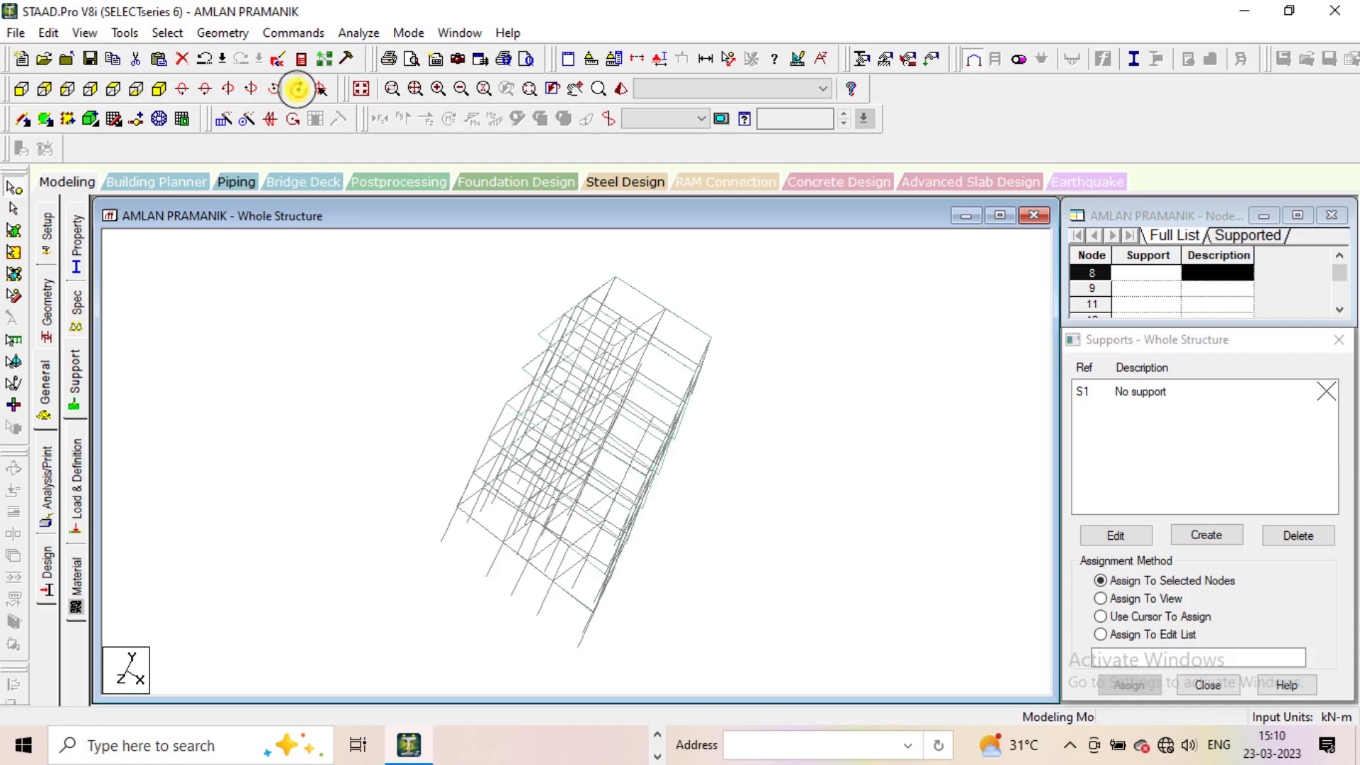
pyautogui.click(297, 88)
pyautogui.click(297, 88)
pyautogui.click(297, 88)
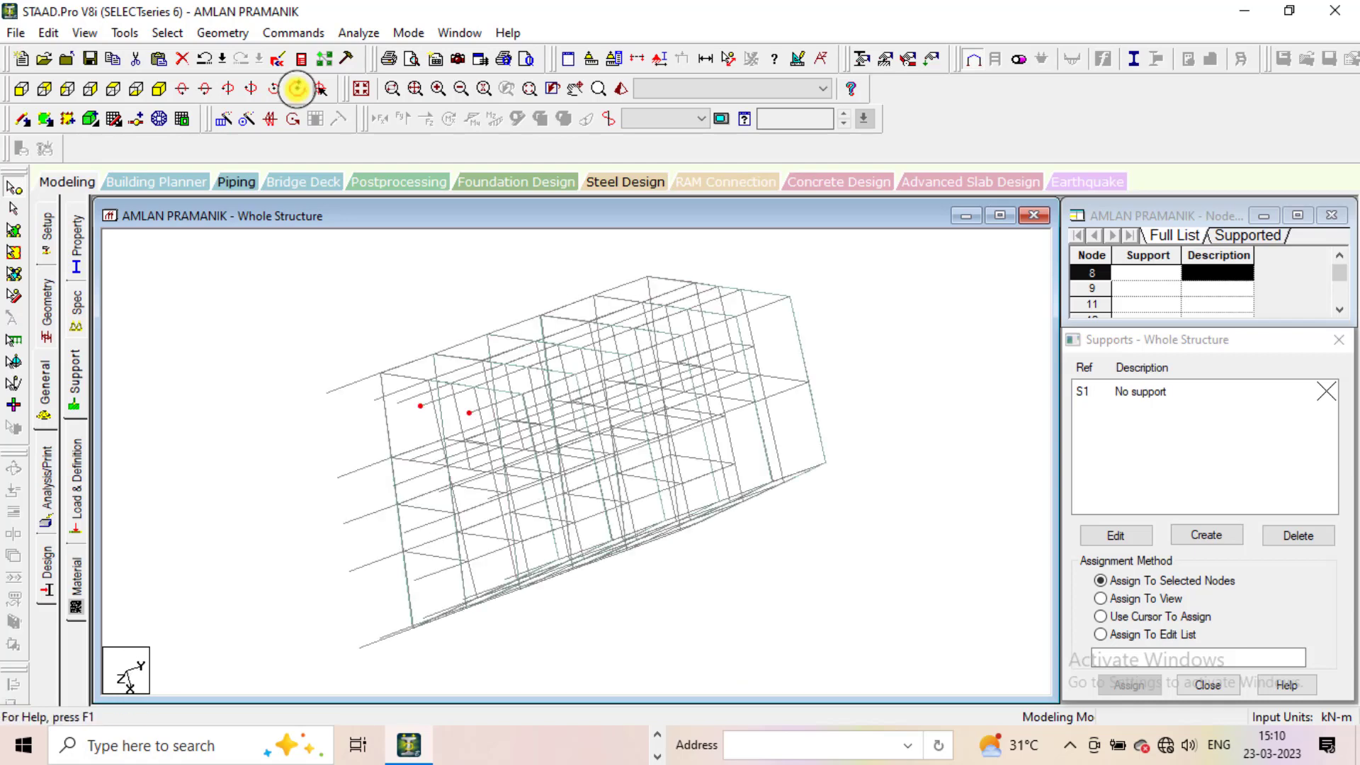
pyautogui.click(360, 88)
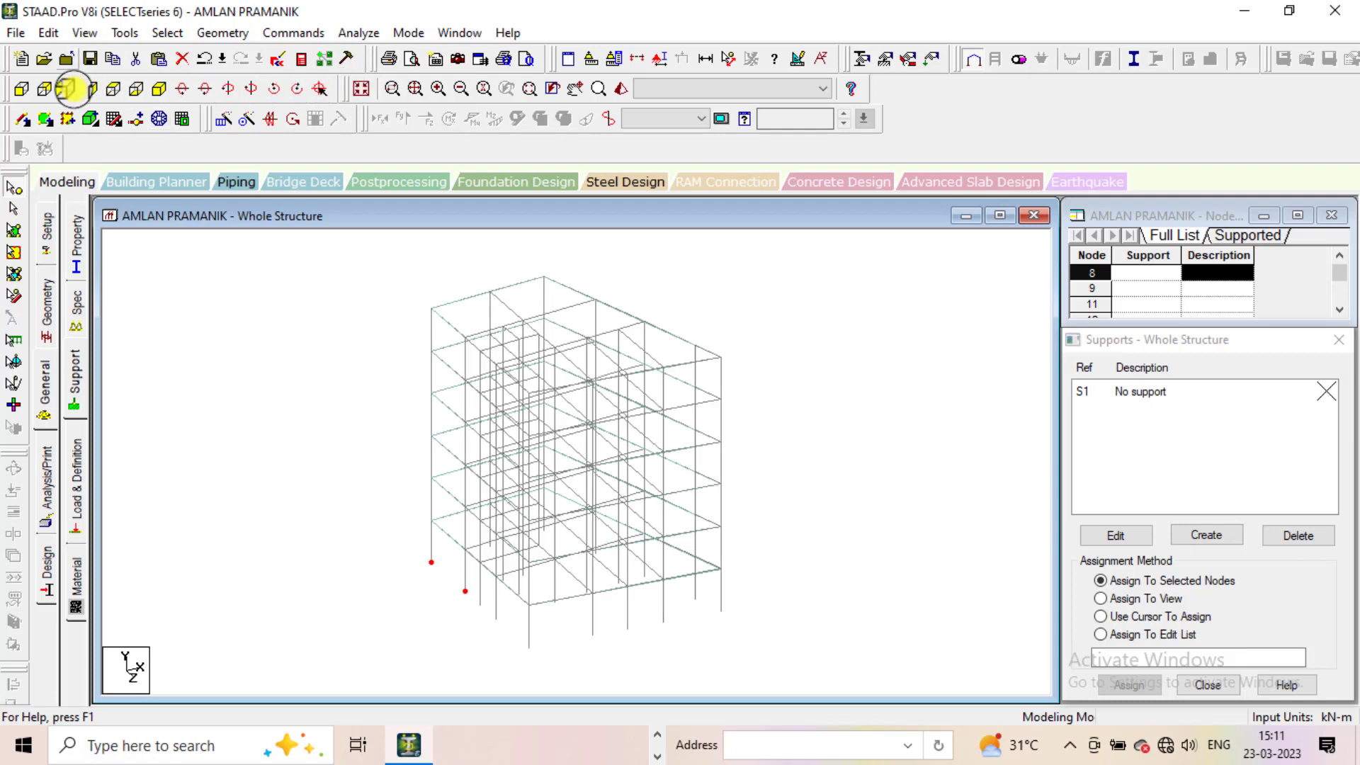
# Select all column-base nodes from the back elevation and check them in the isometric view
pyautogui.click(44, 88)
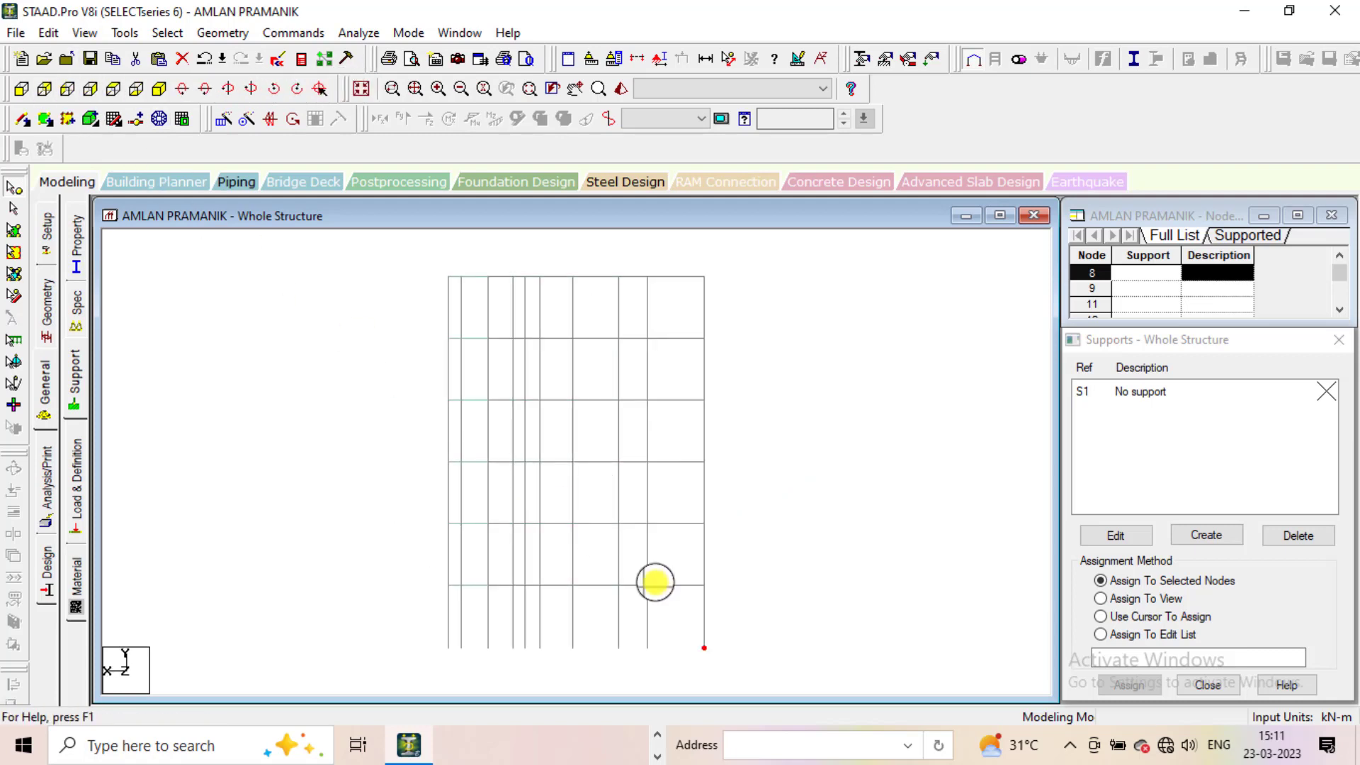
pyautogui.moveTo(756, 665); pyautogui.dragTo(403, 610)
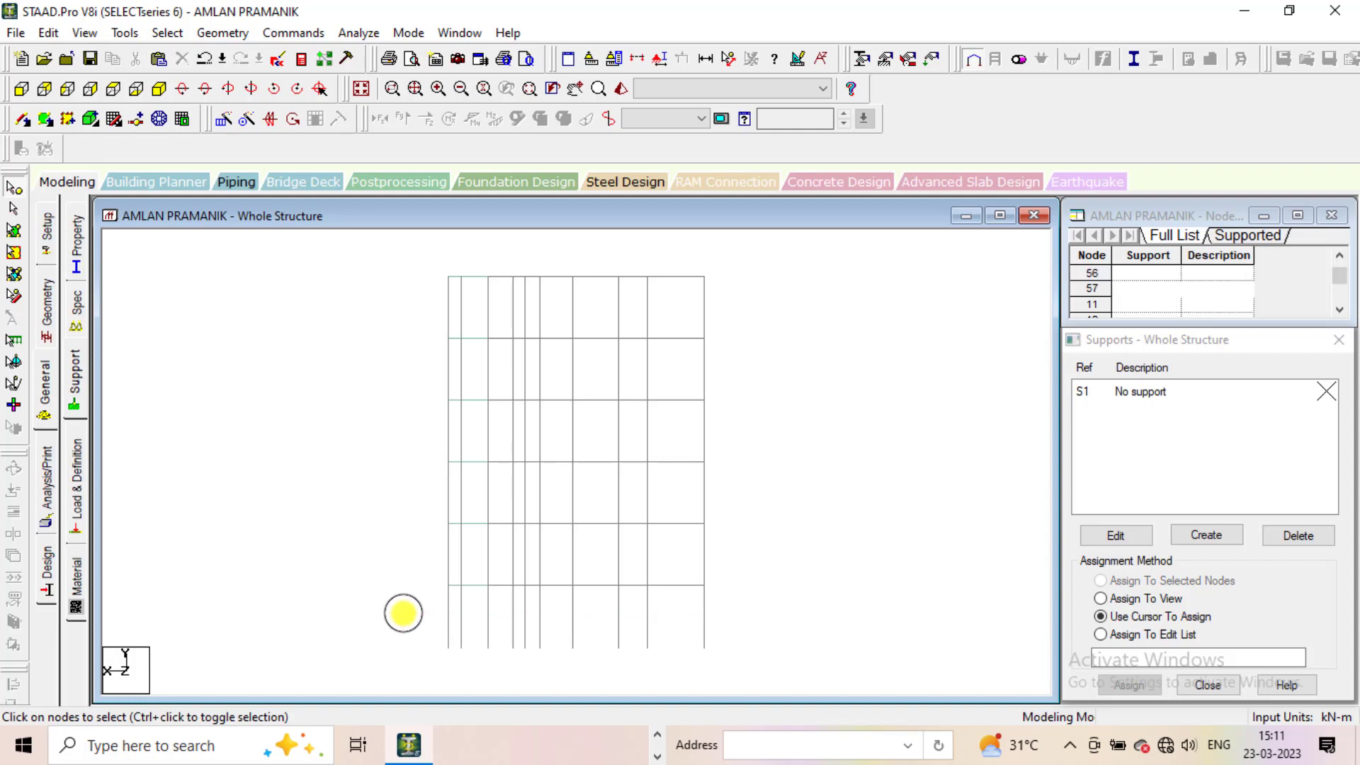
pyautogui.click(360, 88)
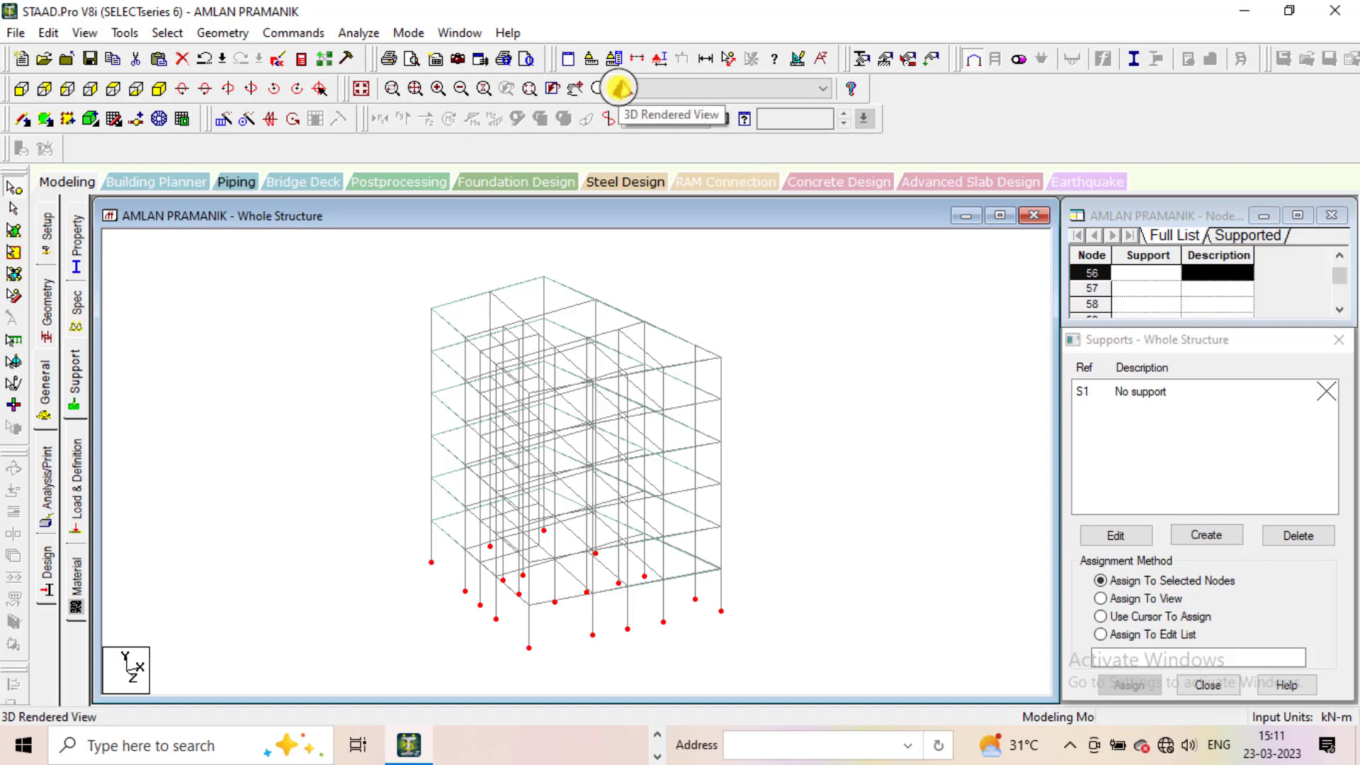
pyautogui.click(620, 88)
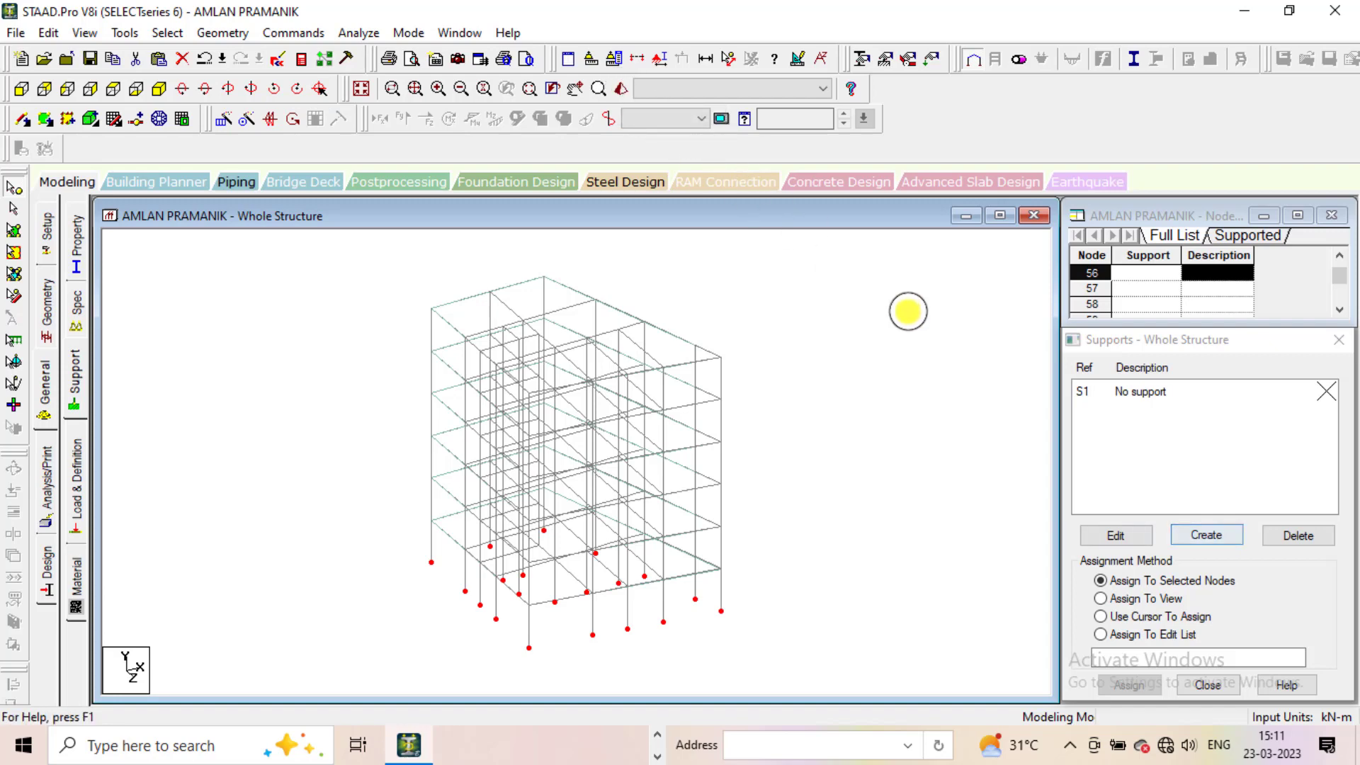
# Create a fixed support restraining all forces and moments, and make it the active support definition
pyautogui.click(1196, 535)
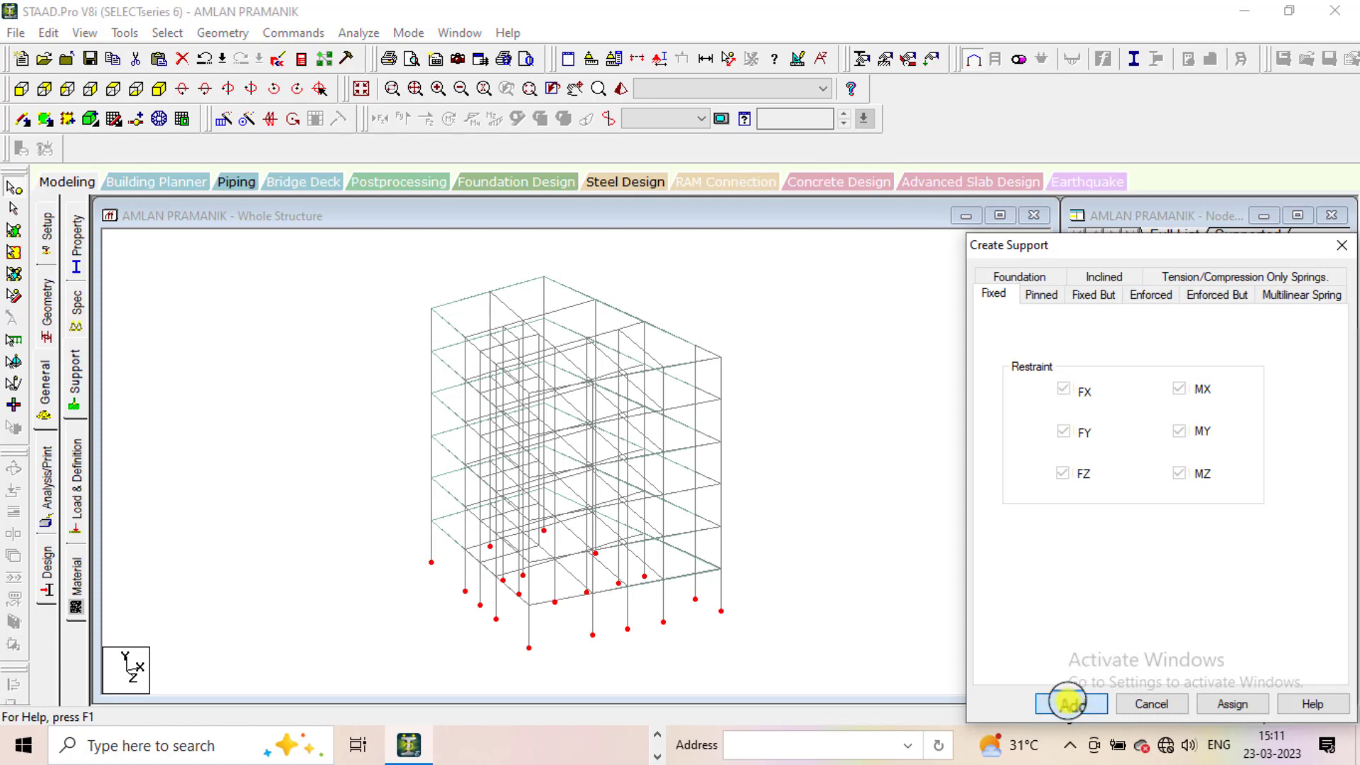
pyautogui.click(1068, 704)
pyautogui.click(1133, 413)
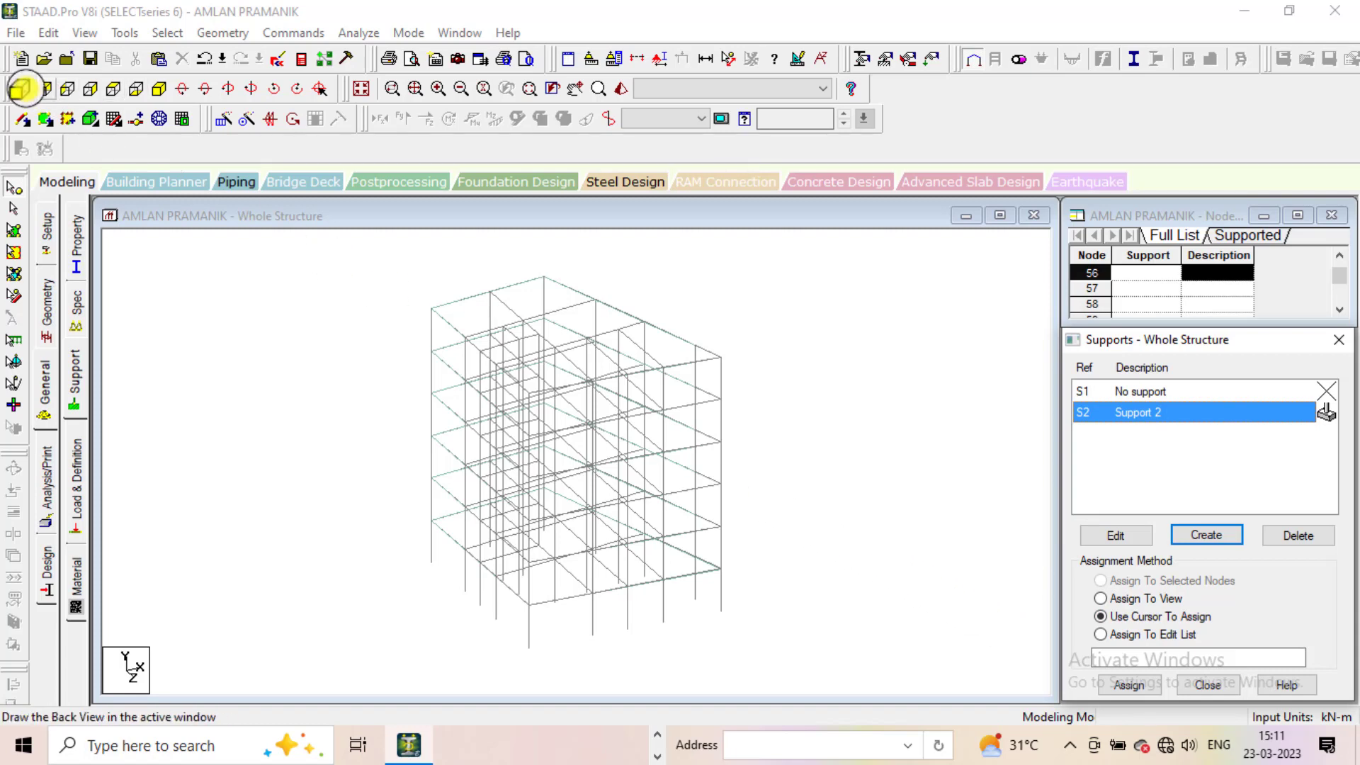
# Select every column-base node from the front elevation and assign the fixed support to the selected nodes
pyautogui.click(21, 89)
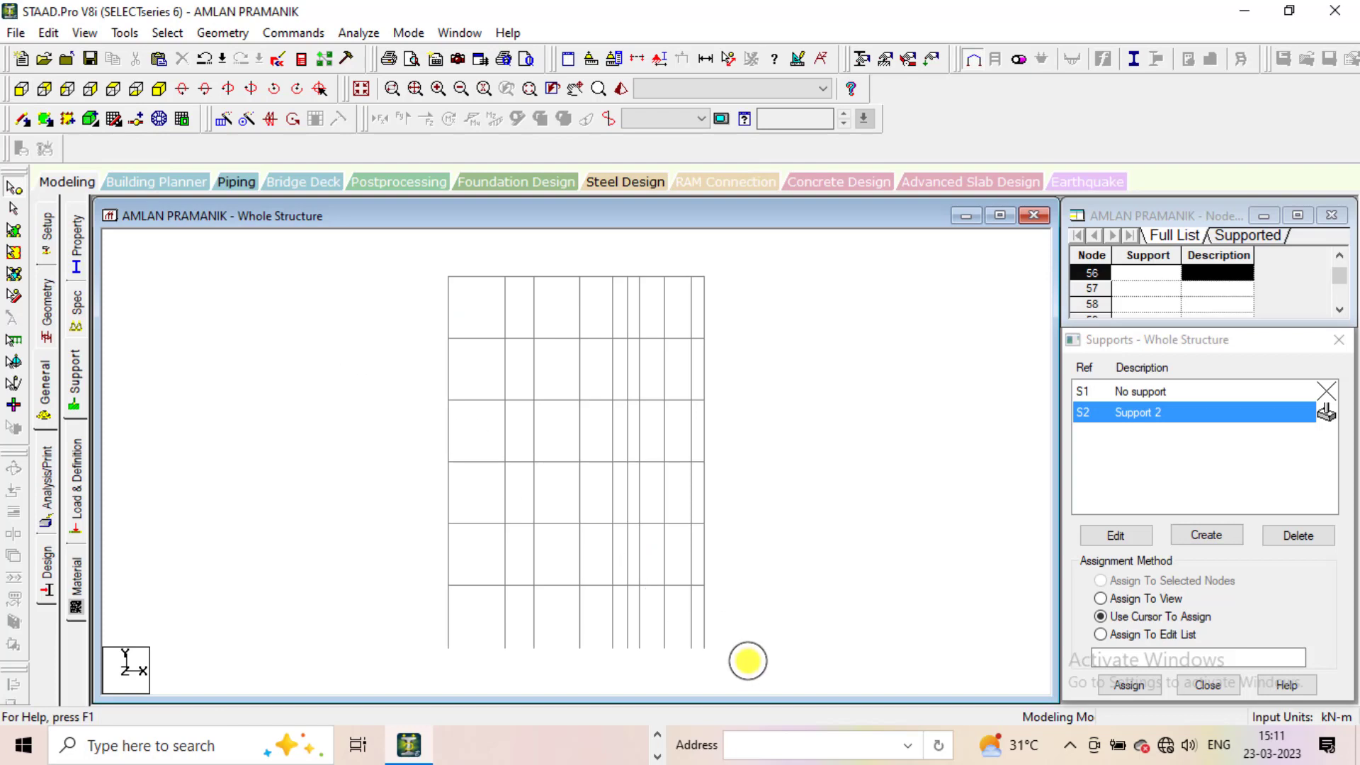
pyautogui.moveTo(747, 661); pyautogui.dragTo(378, 605)
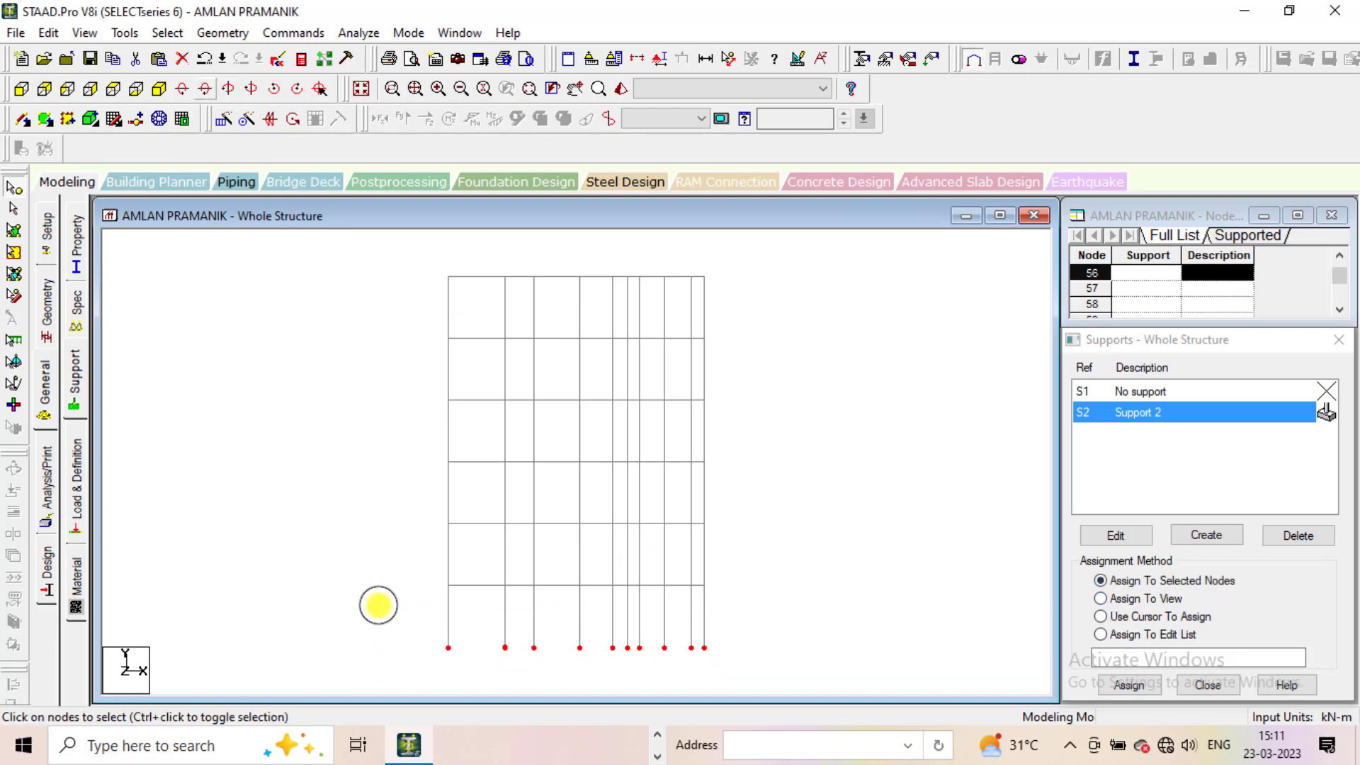
pyautogui.click(159, 89)
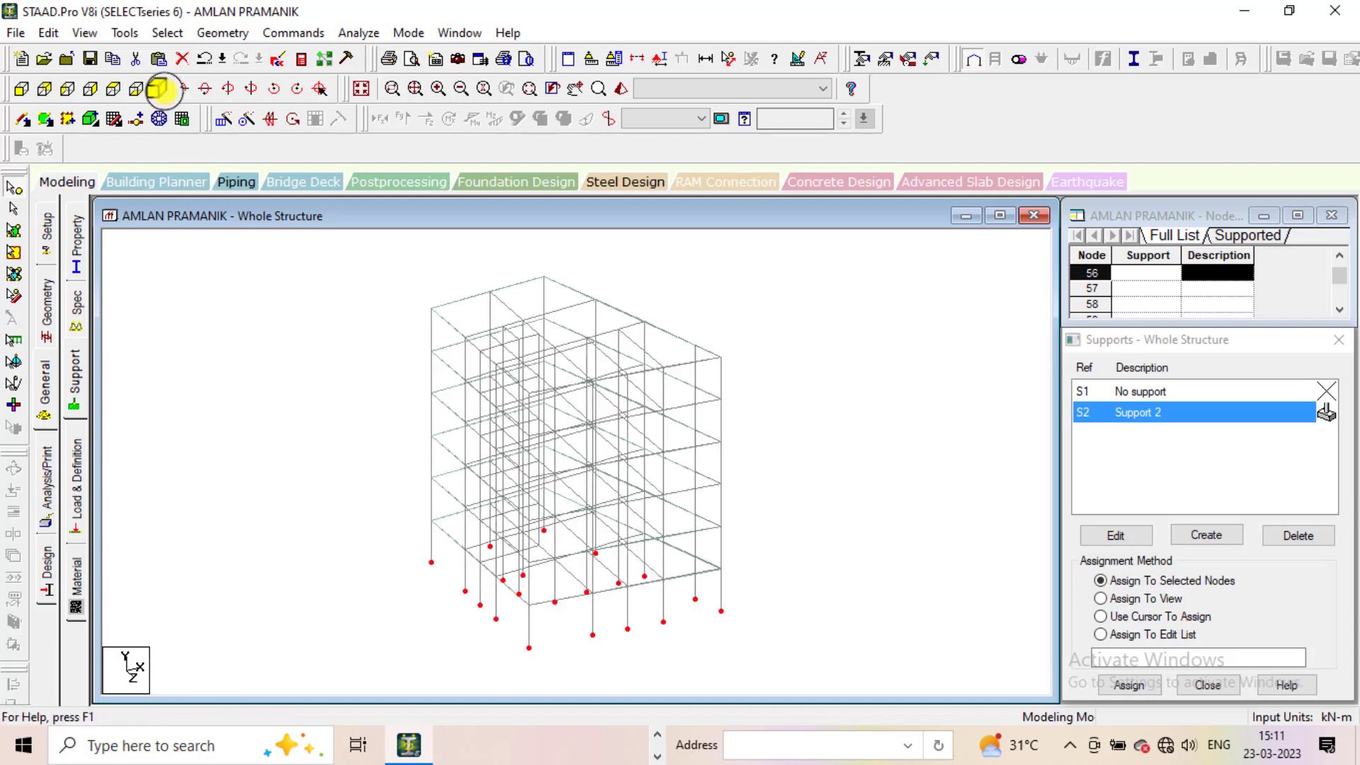
pyautogui.scroll(3, 523, 620)
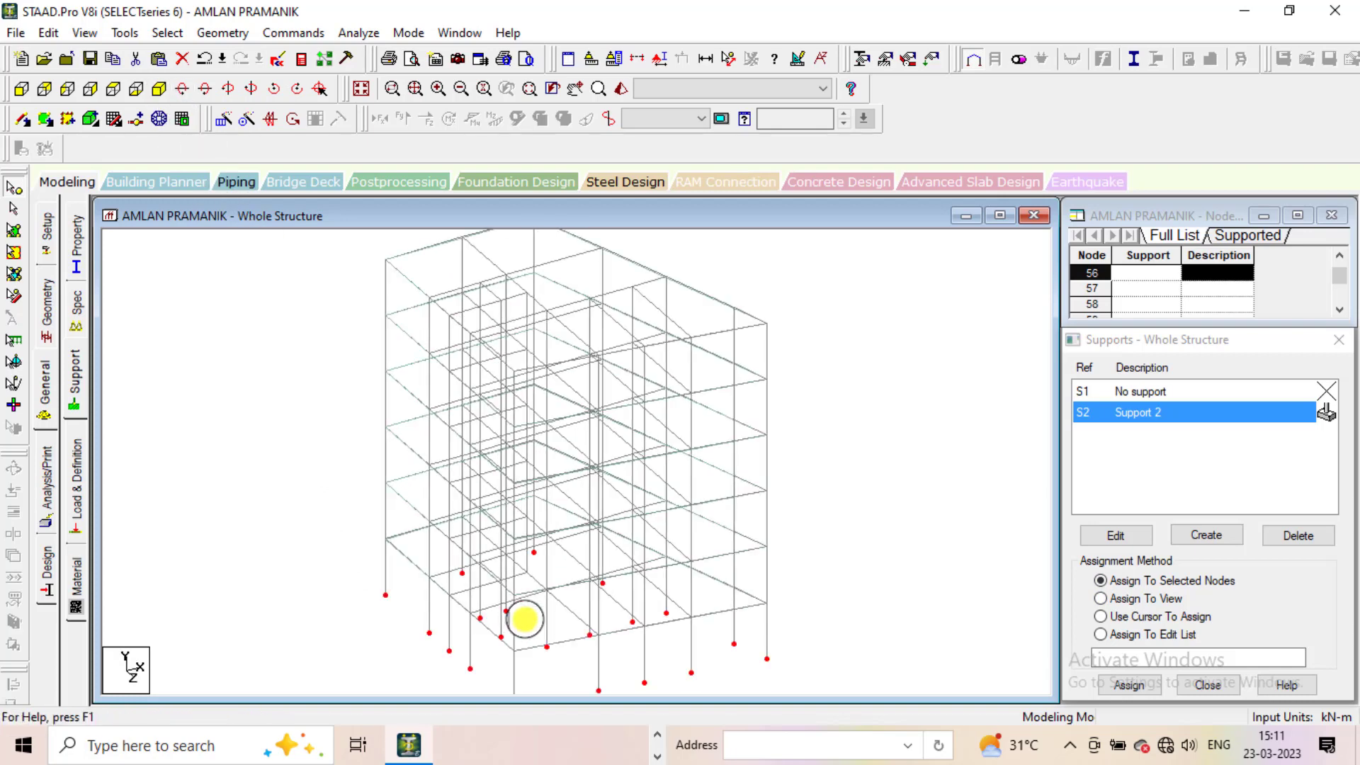
pyautogui.scroll(3, 524, 619)
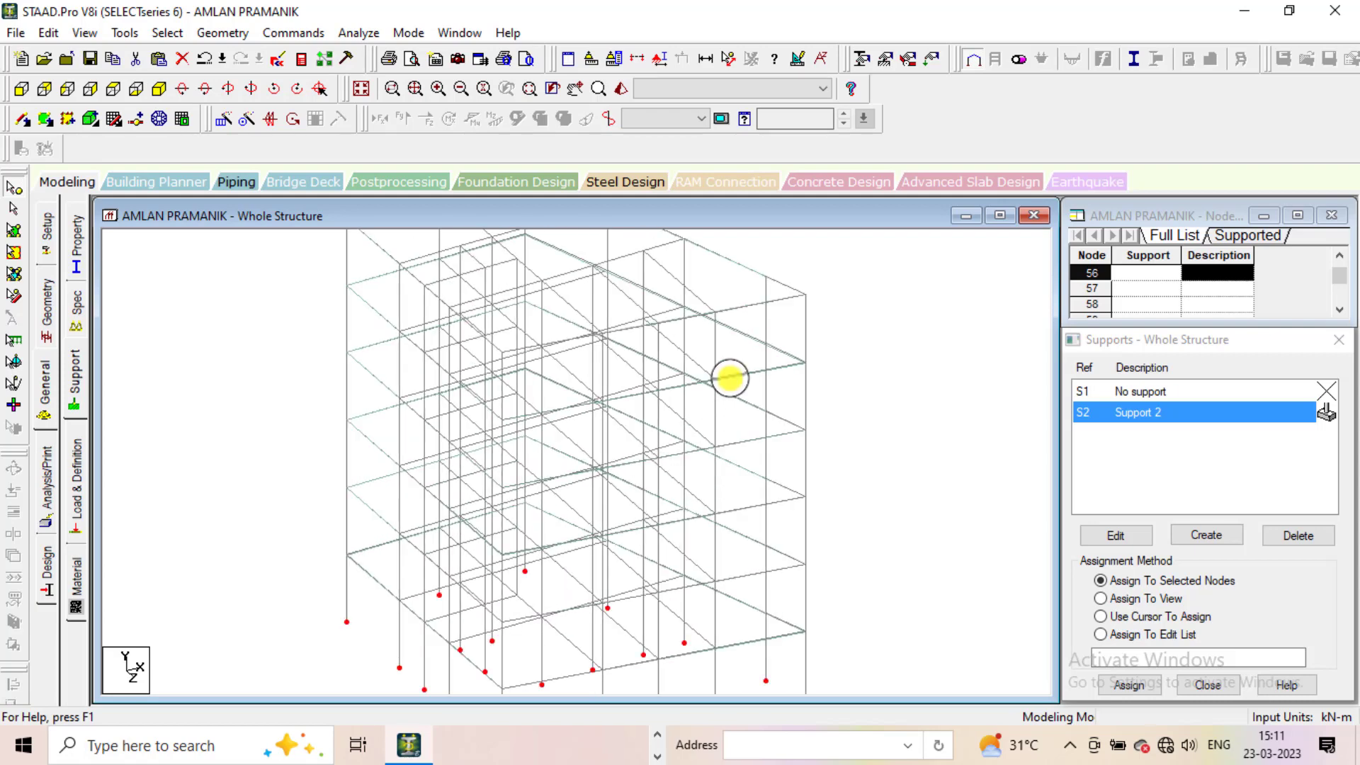
pyautogui.scroll(-3, 729, 378)
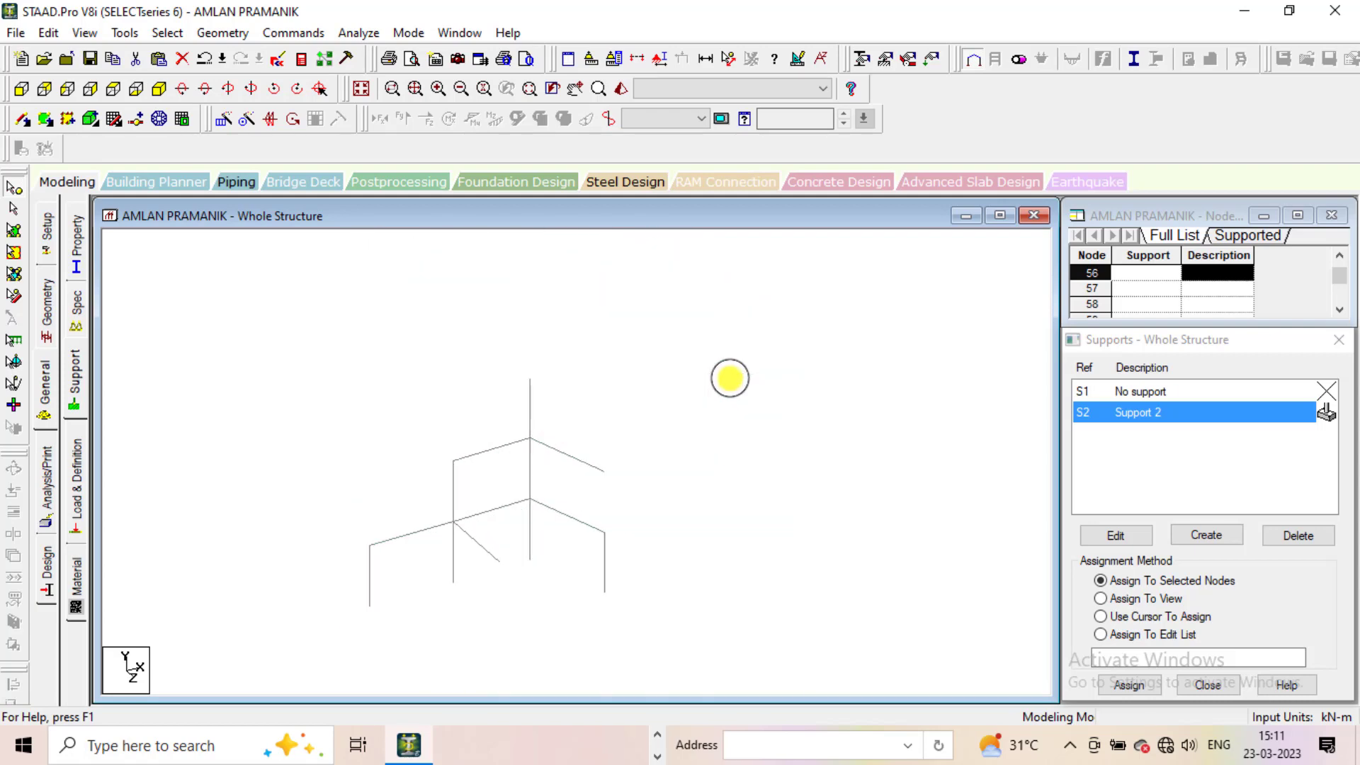
pyautogui.scroll(-1, 769, 451)
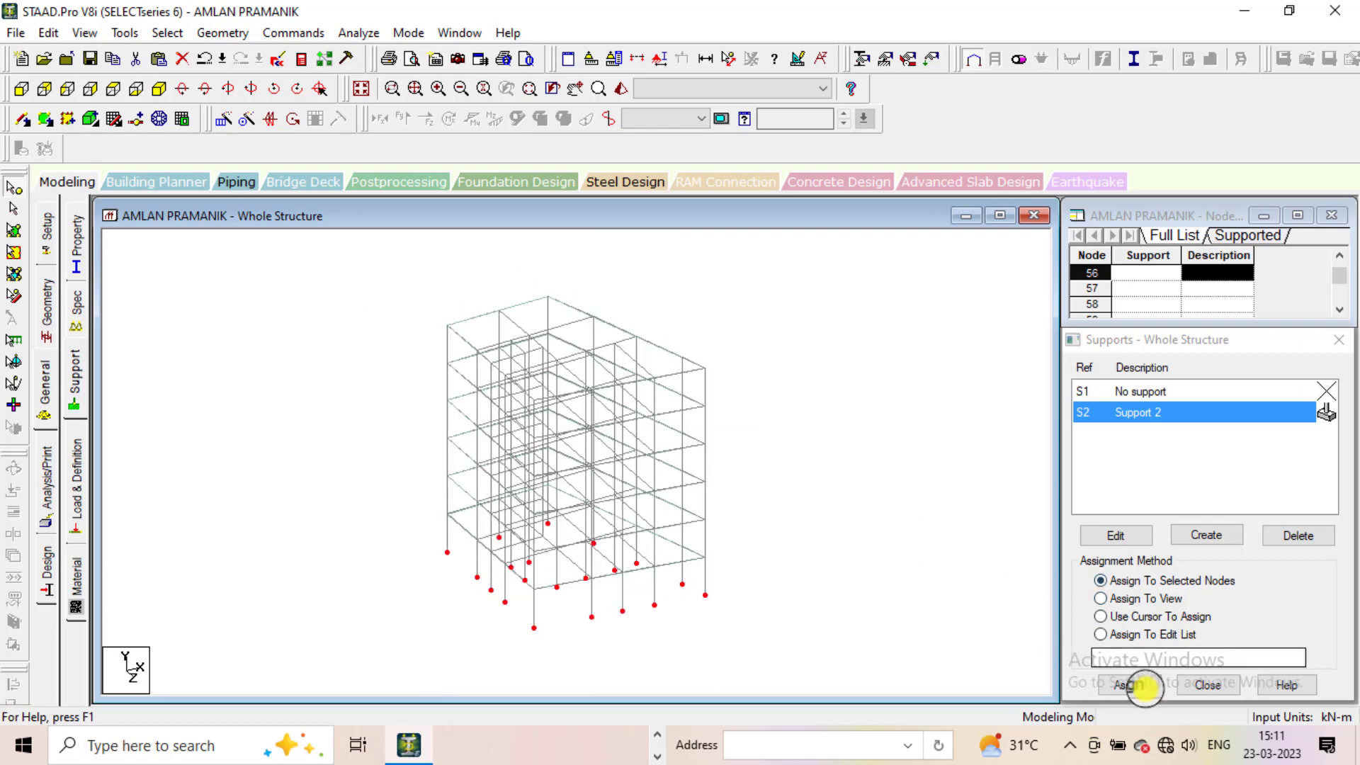
pyautogui.click(1133, 686)
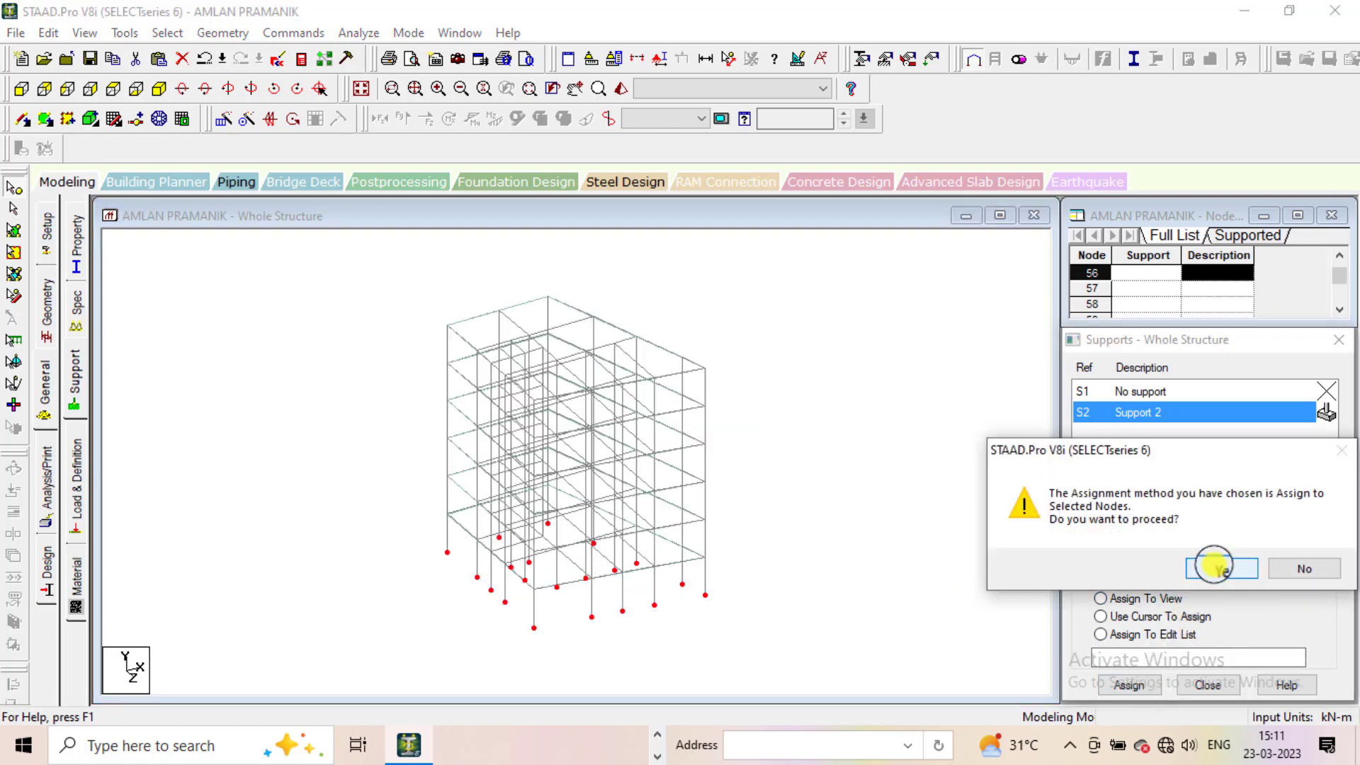
pyautogui.click(1213, 565)
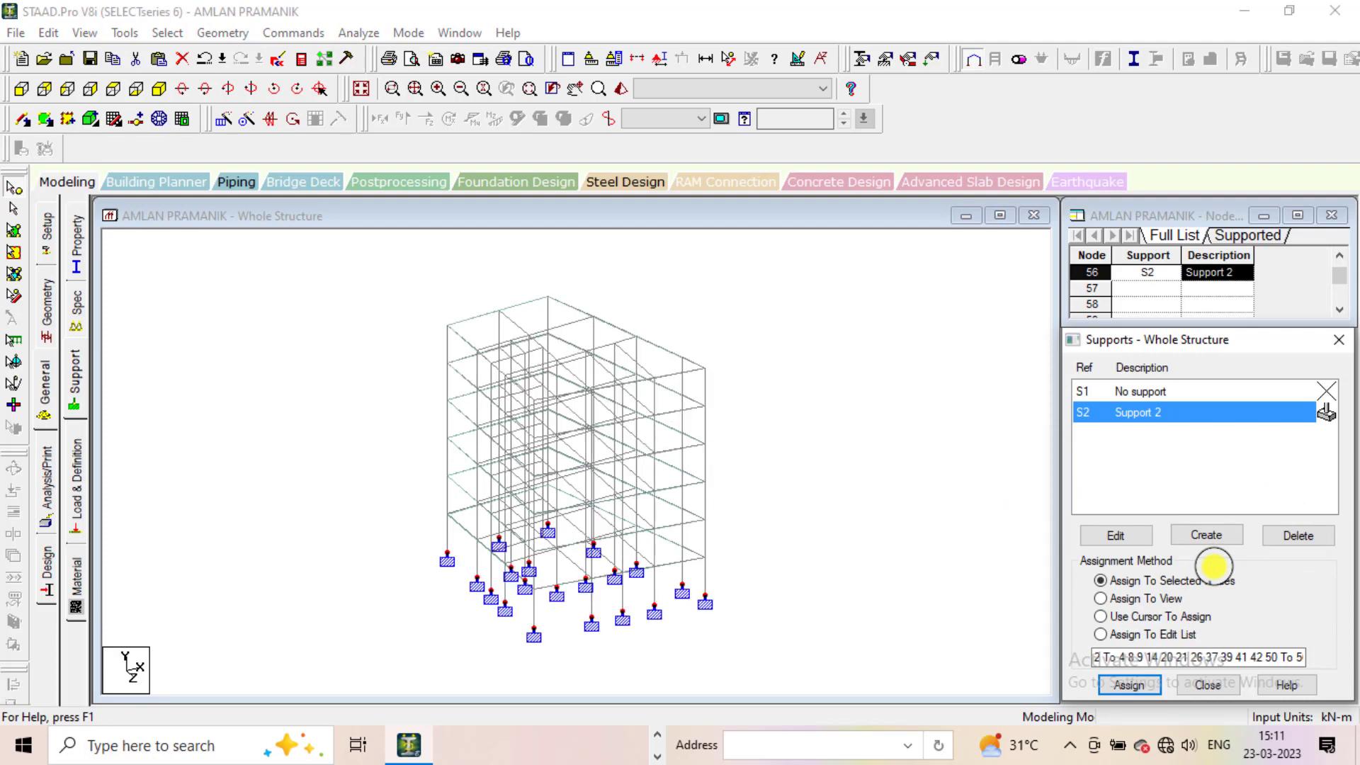
# View the supported building in the 3D rendered view, then close that view
pyautogui.click(621, 88)
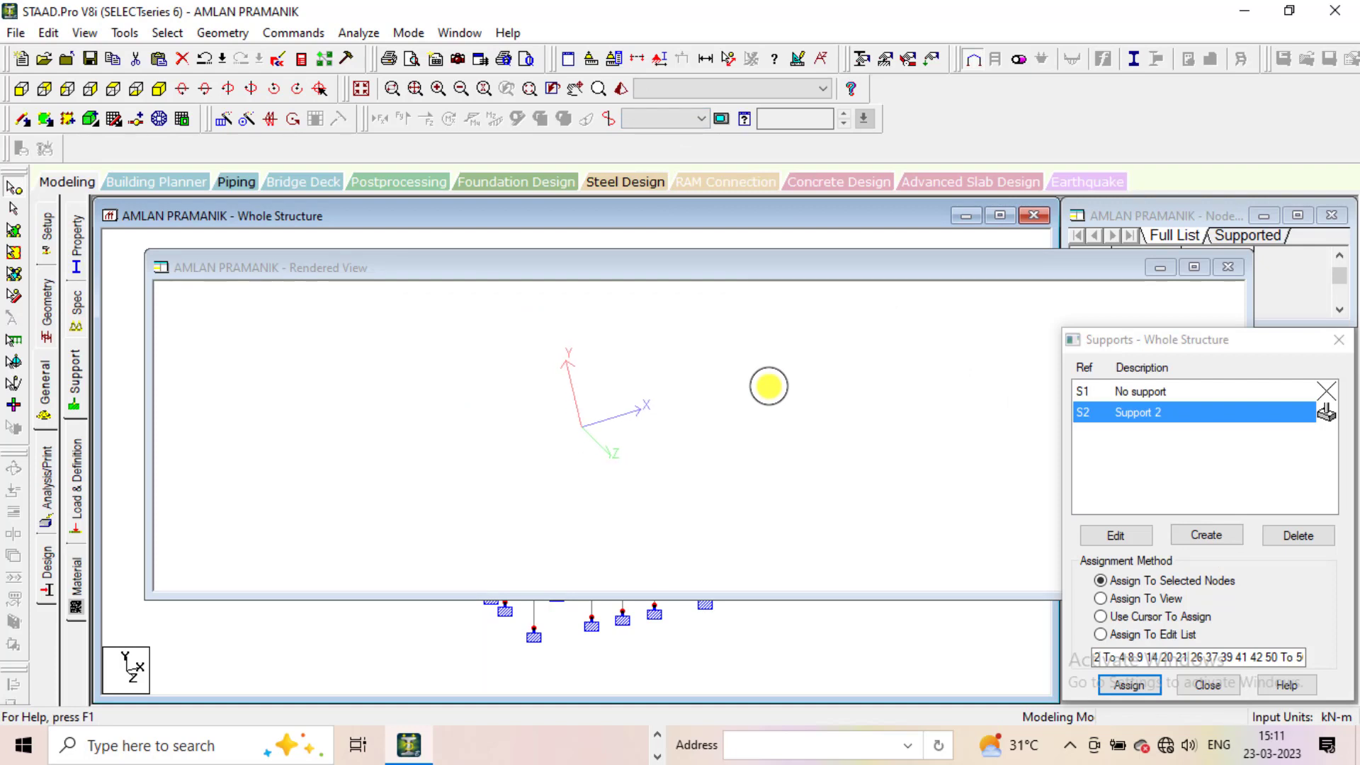
pyautogui.click(1228, 267)
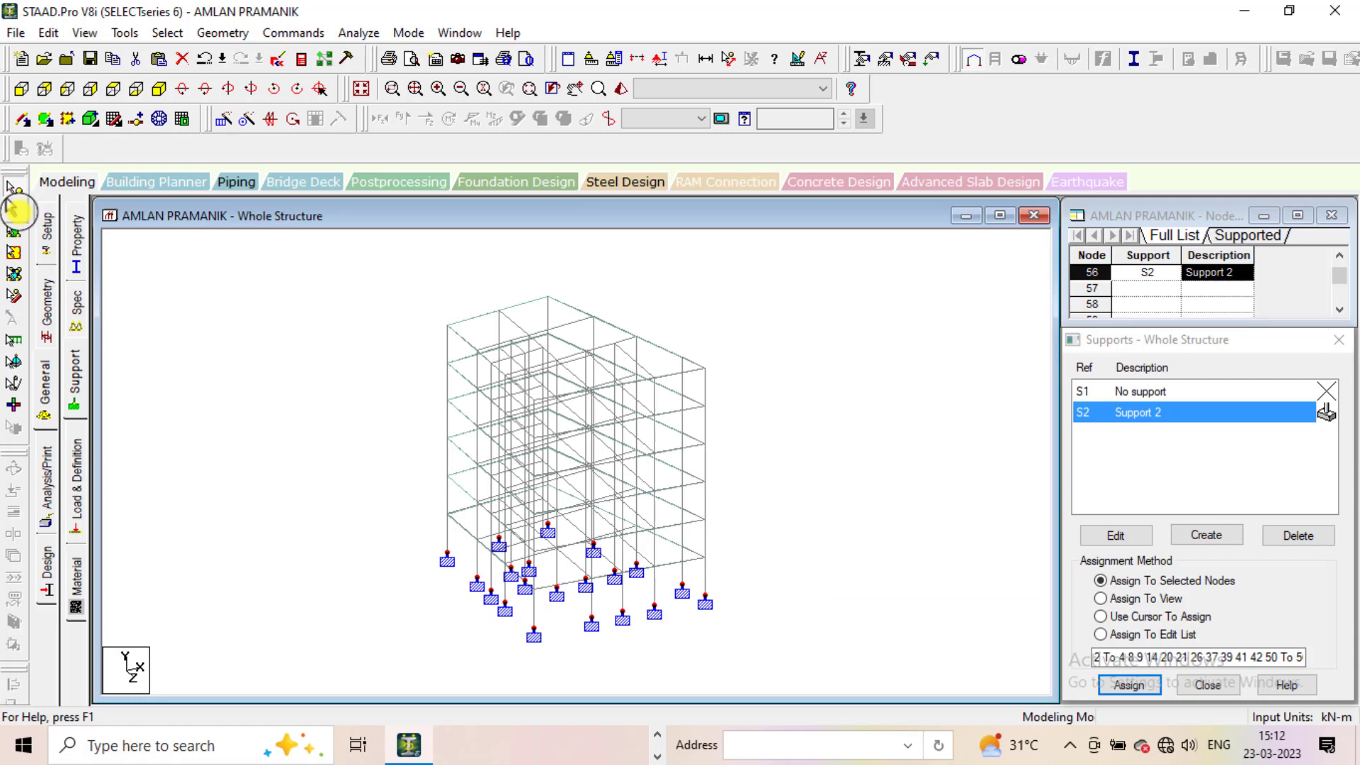
# Clear the selection of the supported base nodes and save the modified structure
pyautogui.click(18, 210)
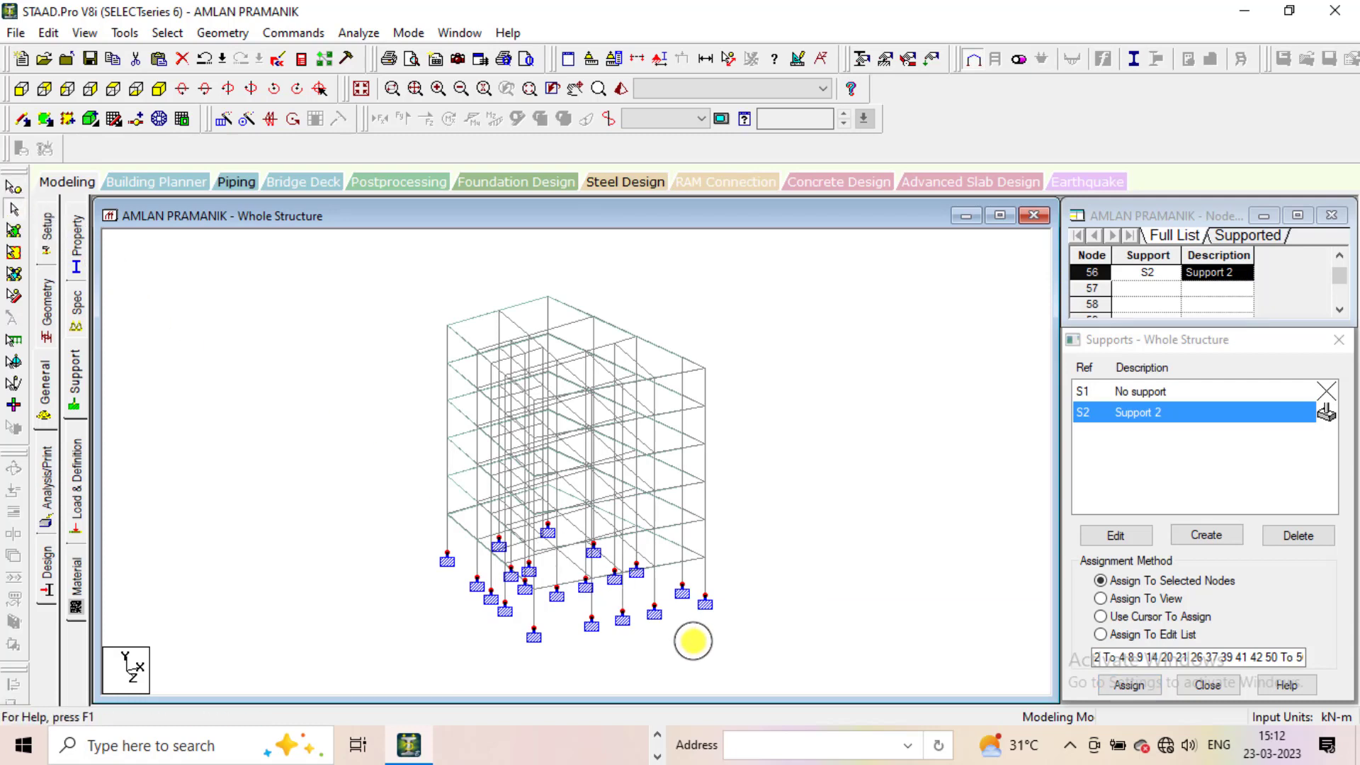
pyautogui.moveTo(693, 640); pyautogui.dragTo(674, 612)
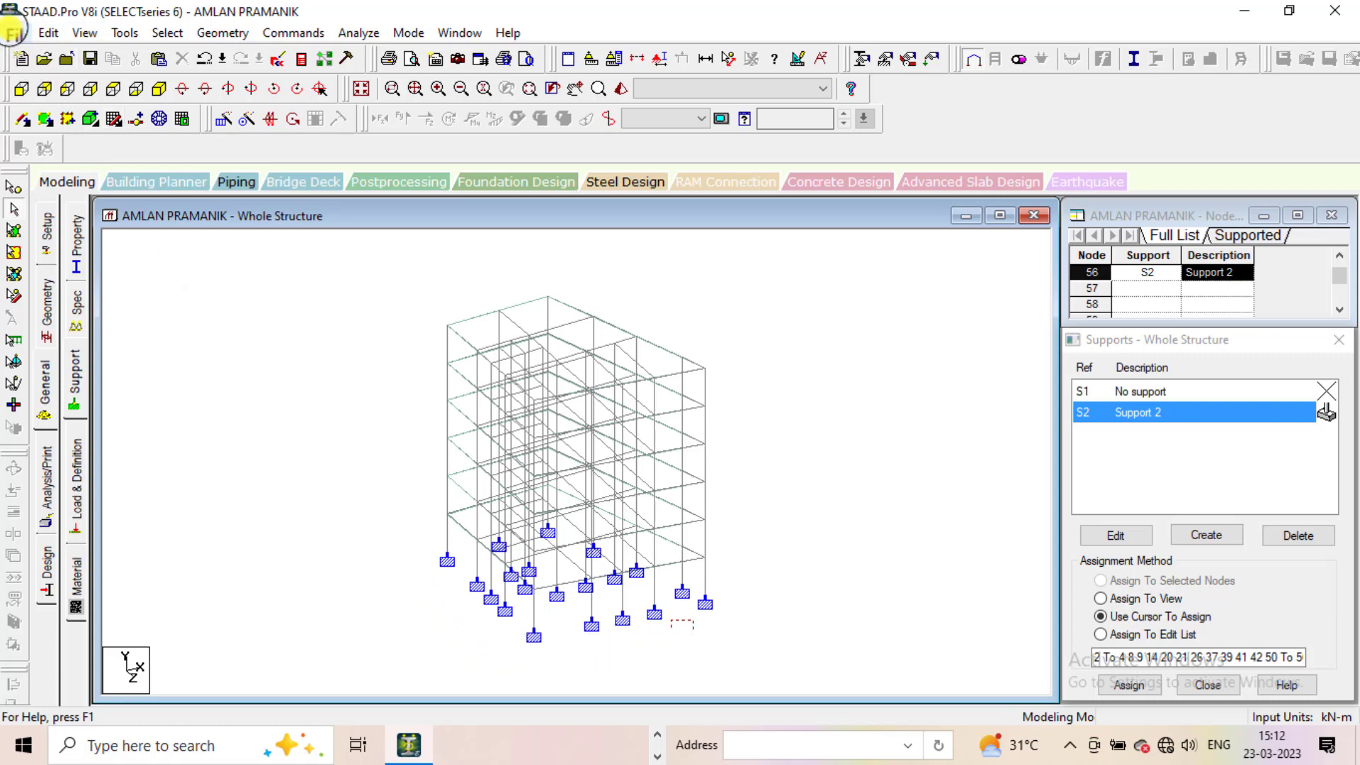
pyautogui.click(90, 58)
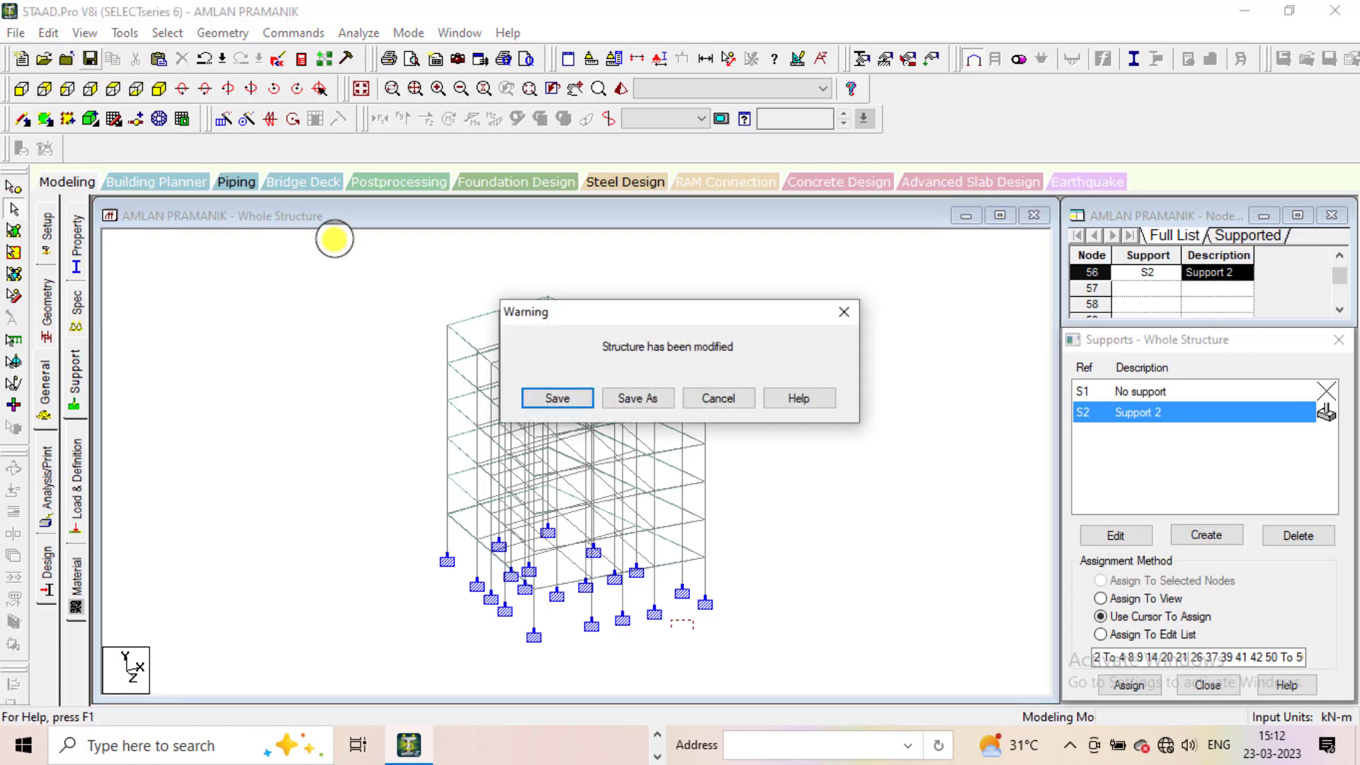
pyautogui.click(539, 395)
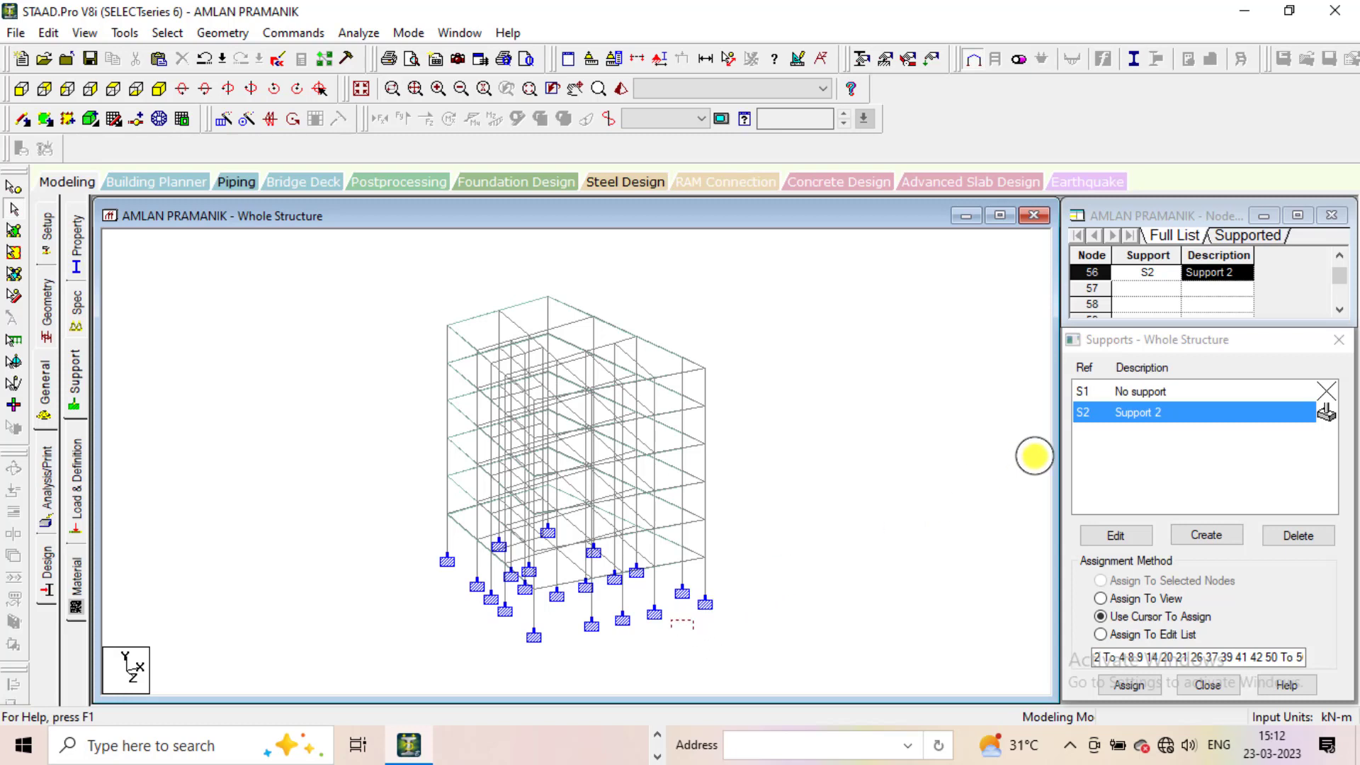
pyautogui.click(658, 756)
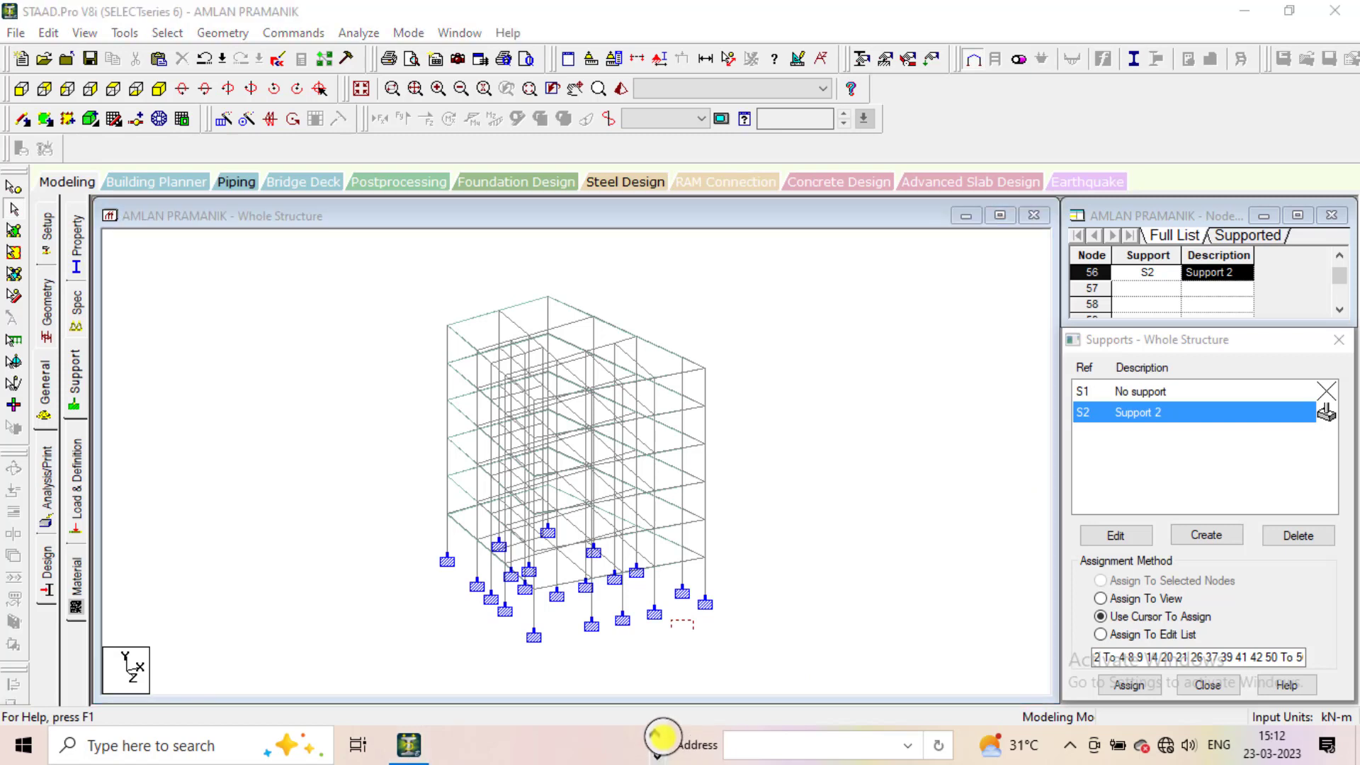
pyautogui.click(659, 737)
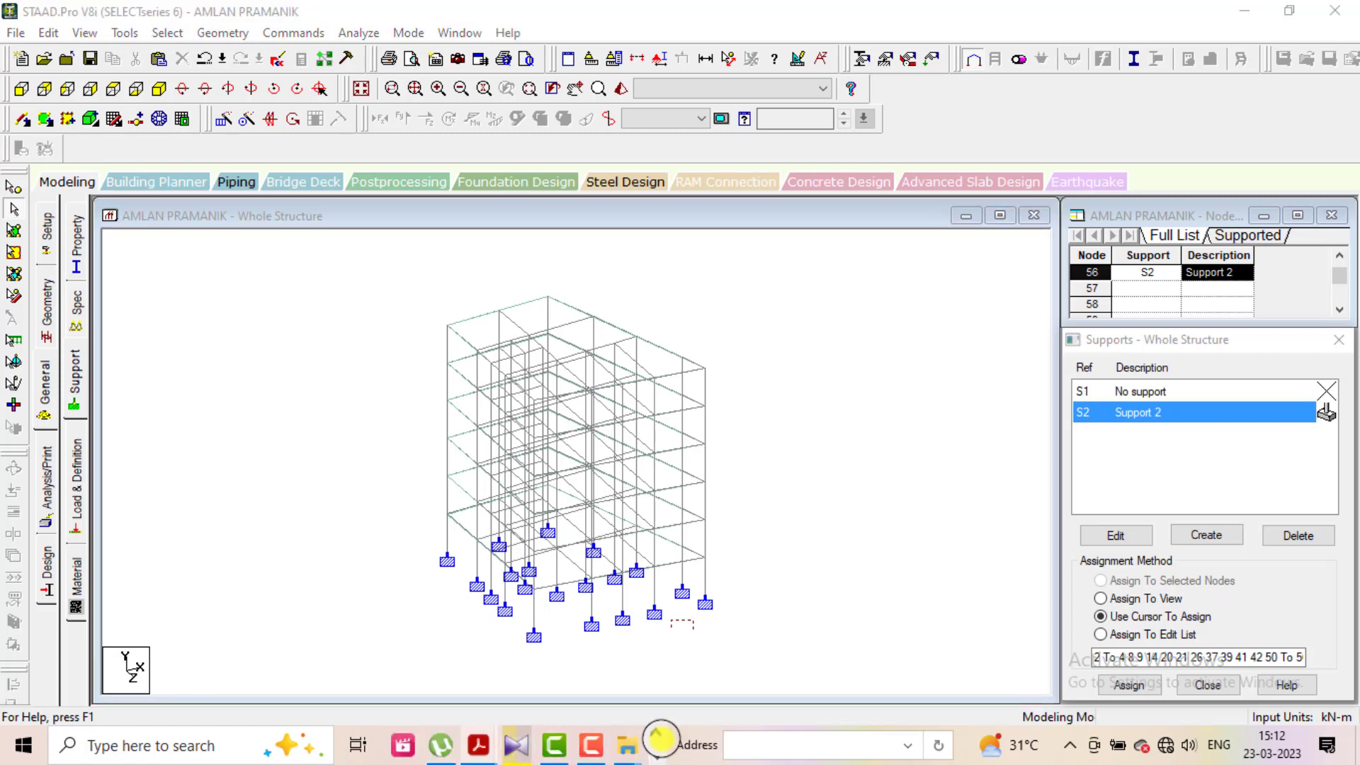
pyautogui.click(657, 755)
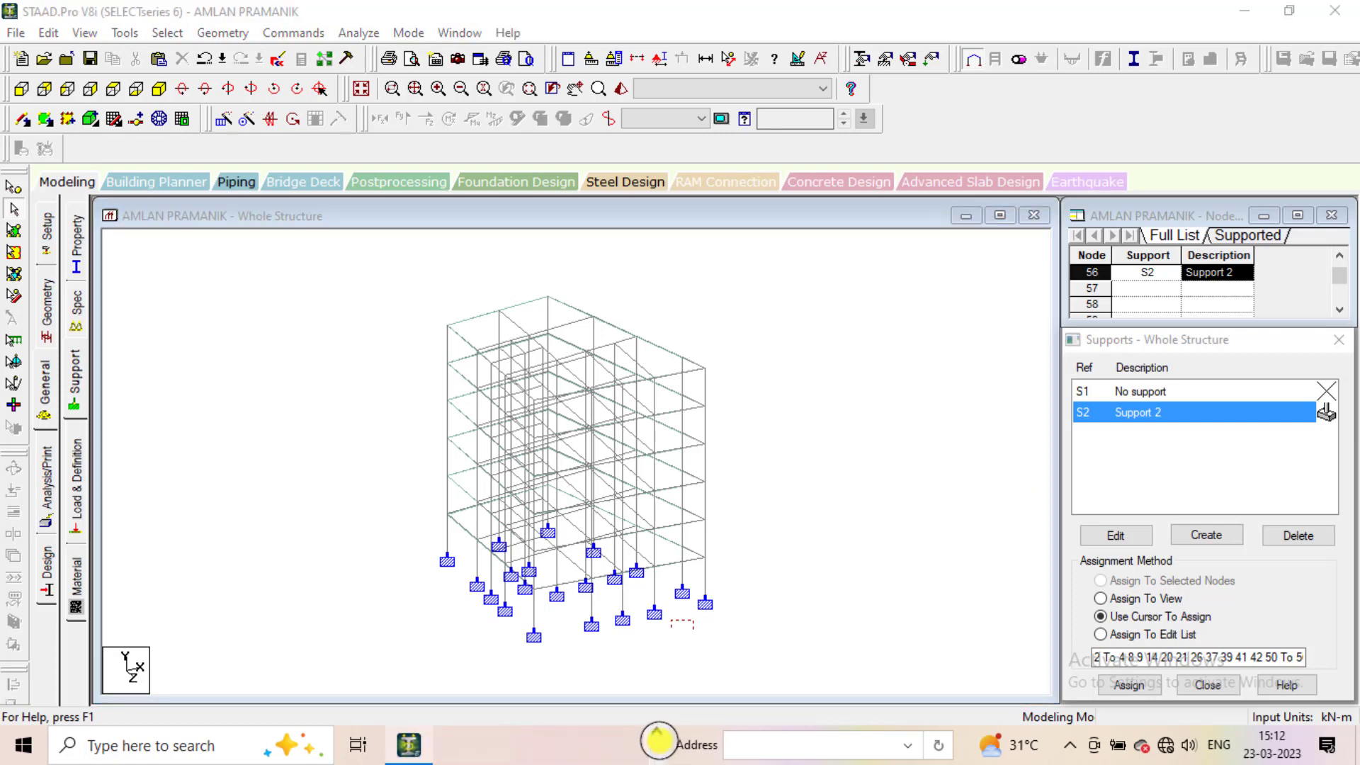
pyautogui.click(646, 737)
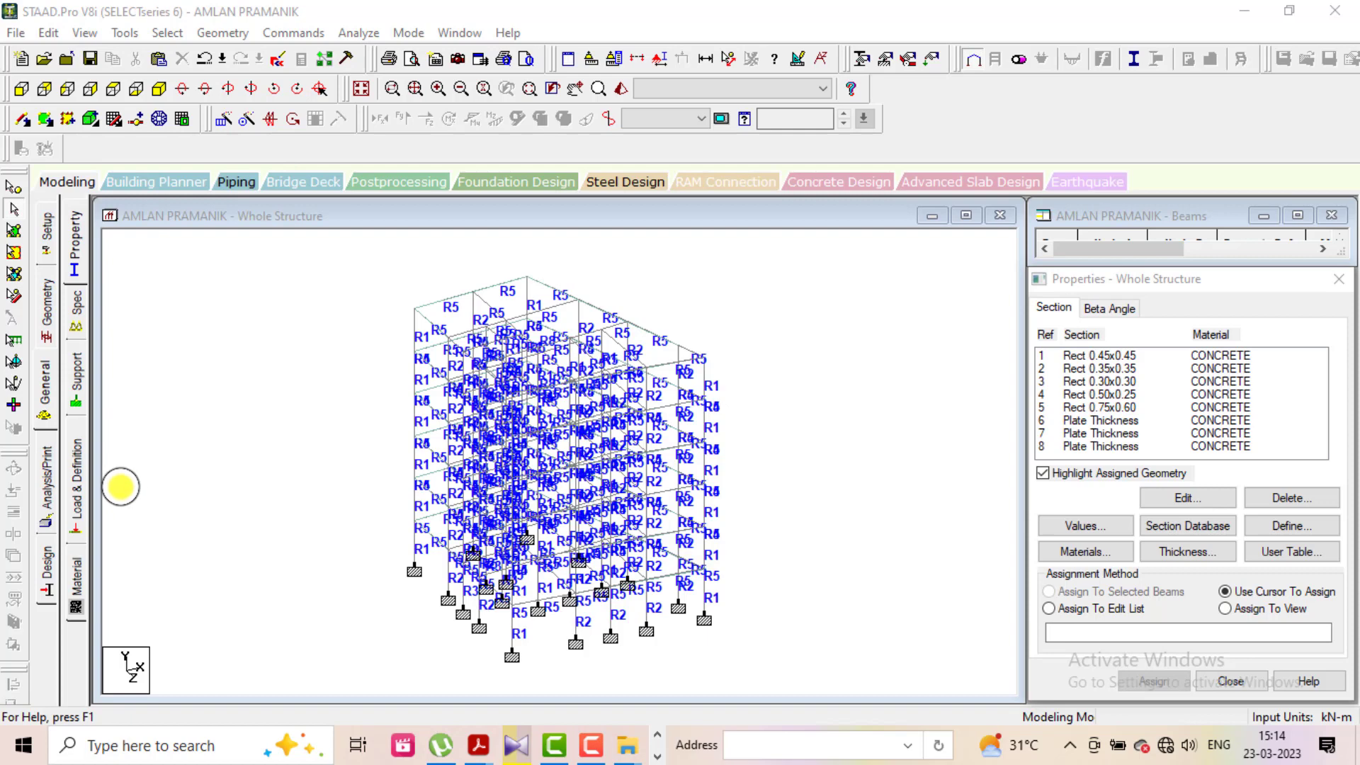
# Start a new seismic load definition and set its code type to Indian: IS 1893 - 2002/2005
pyautogui.click(78, 469)
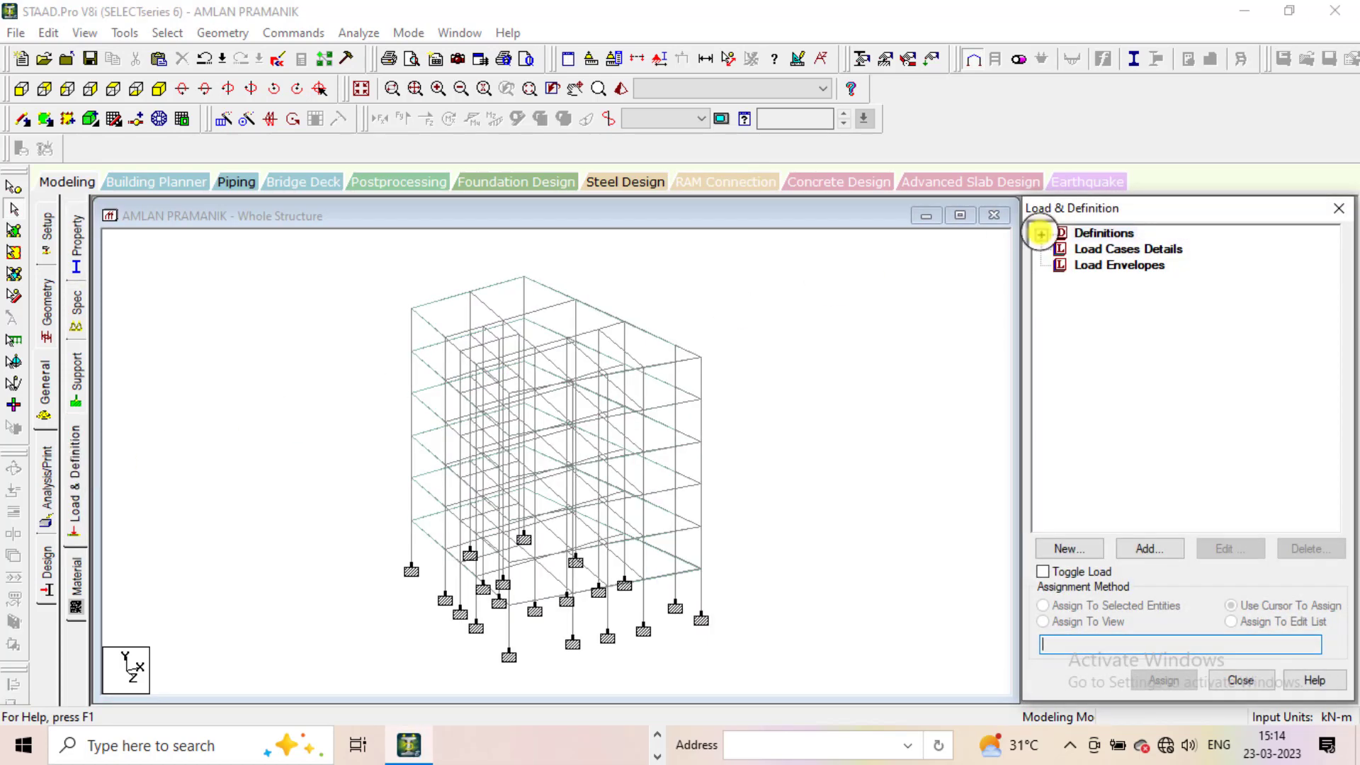
pyautogui.click(1039, 235)
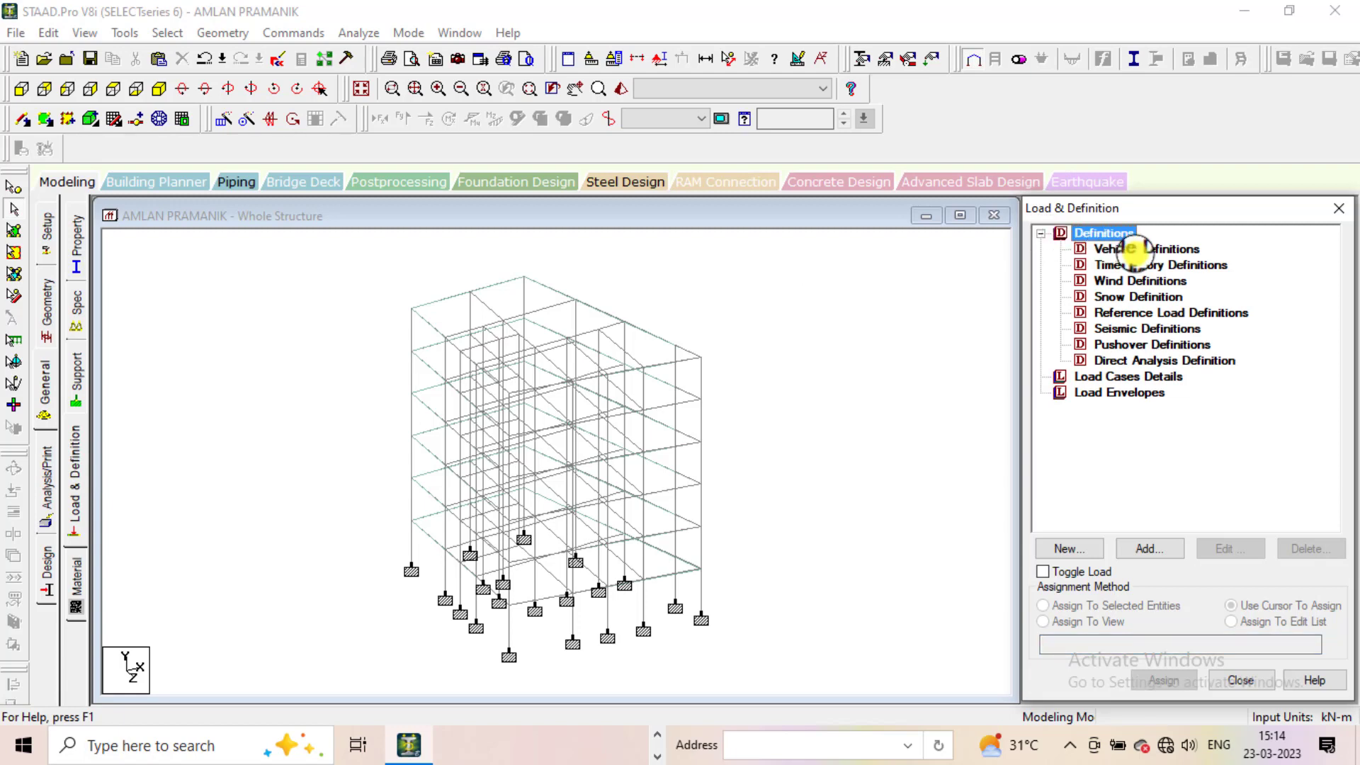
pyautogui.click(1121, 328)
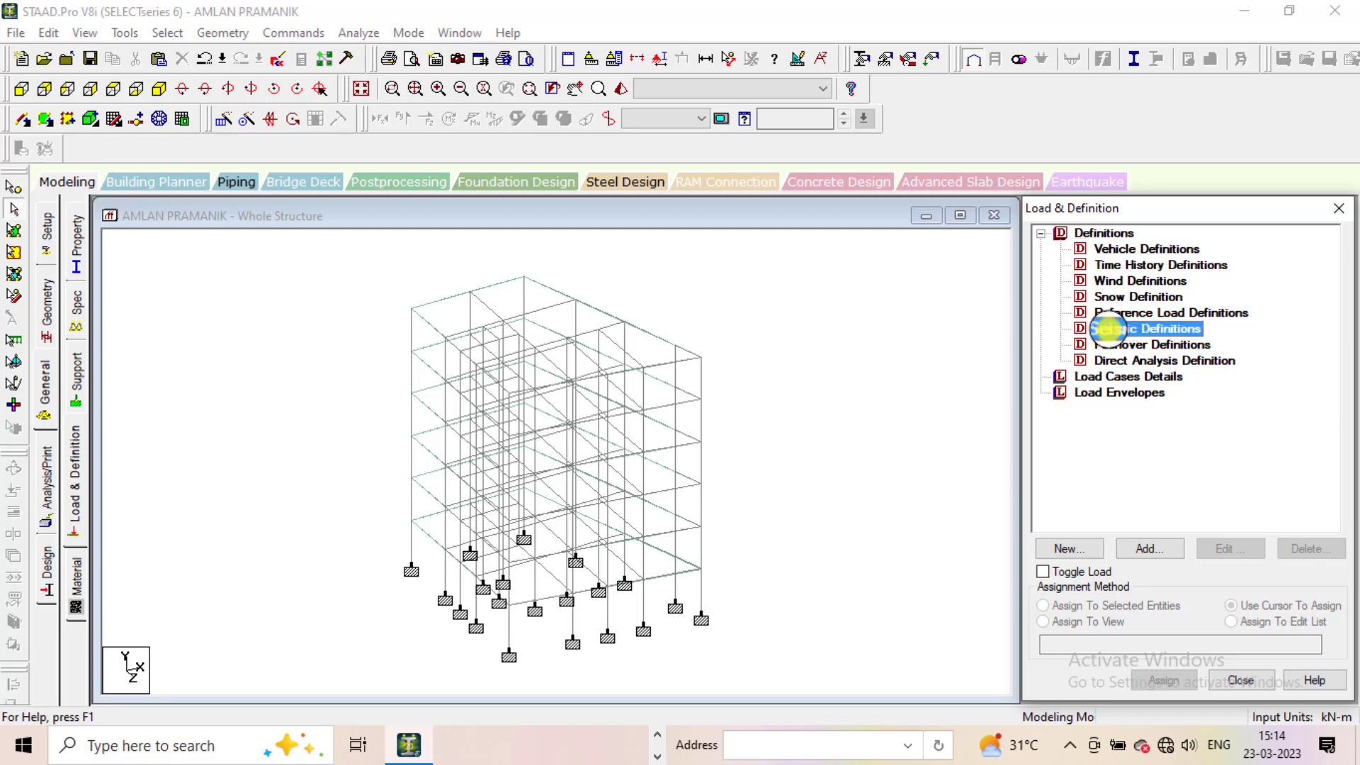
pyautogui.click(1130, 547)
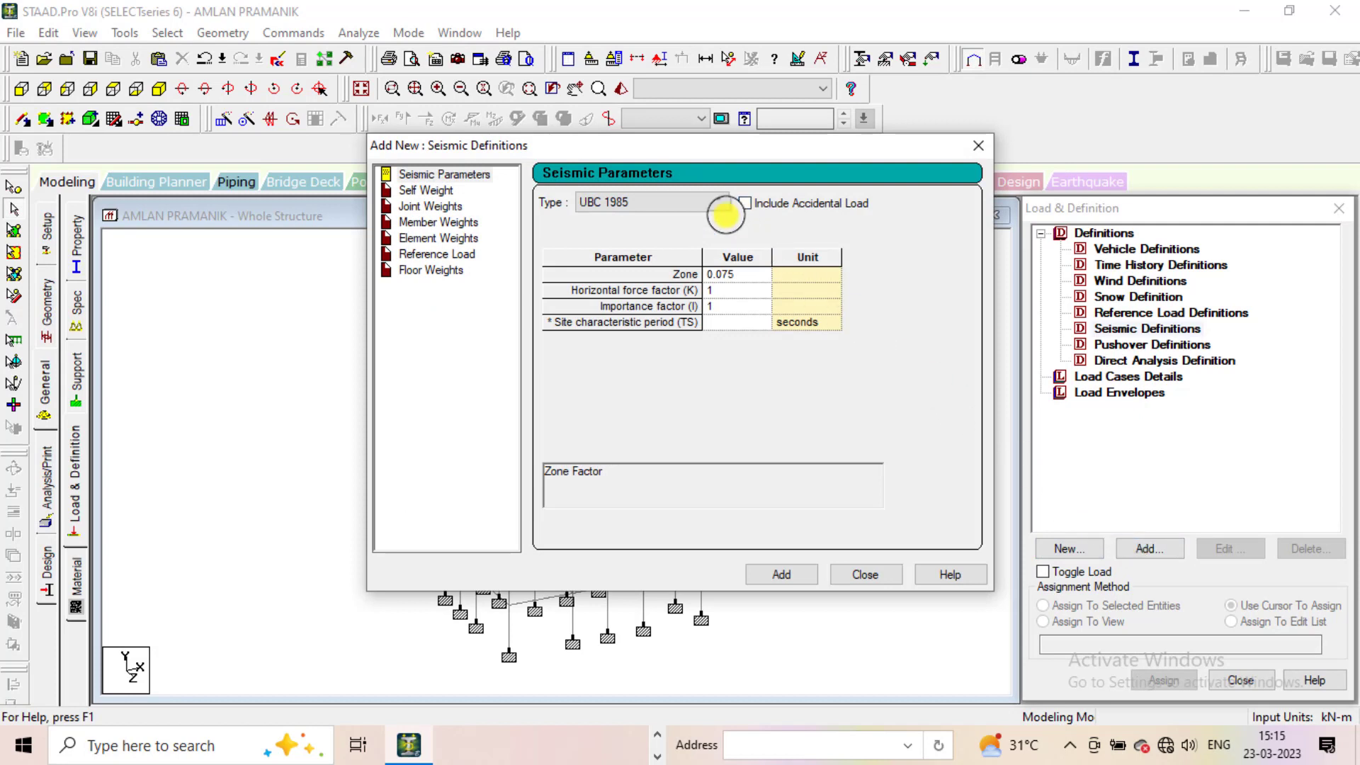
pyautogui.click(703, 199)
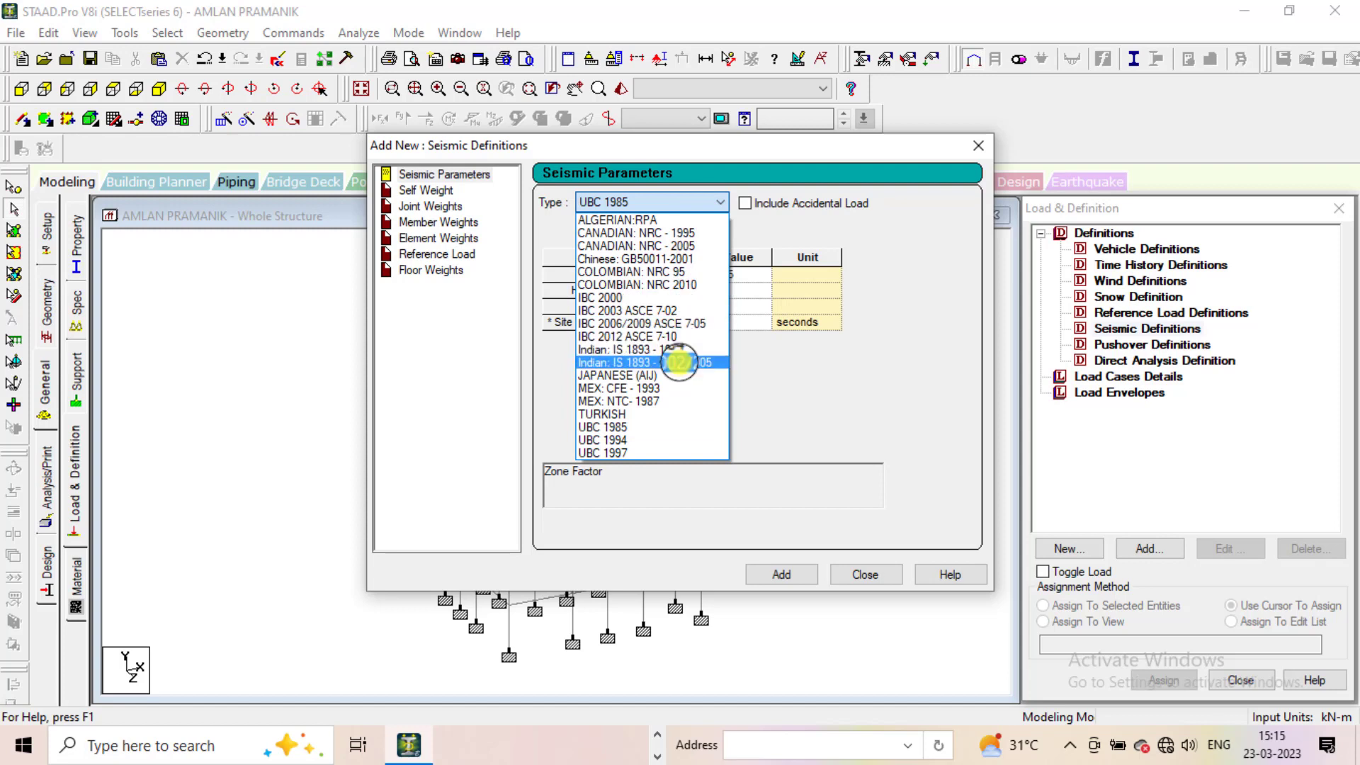
pyautogui.click(678, 362)
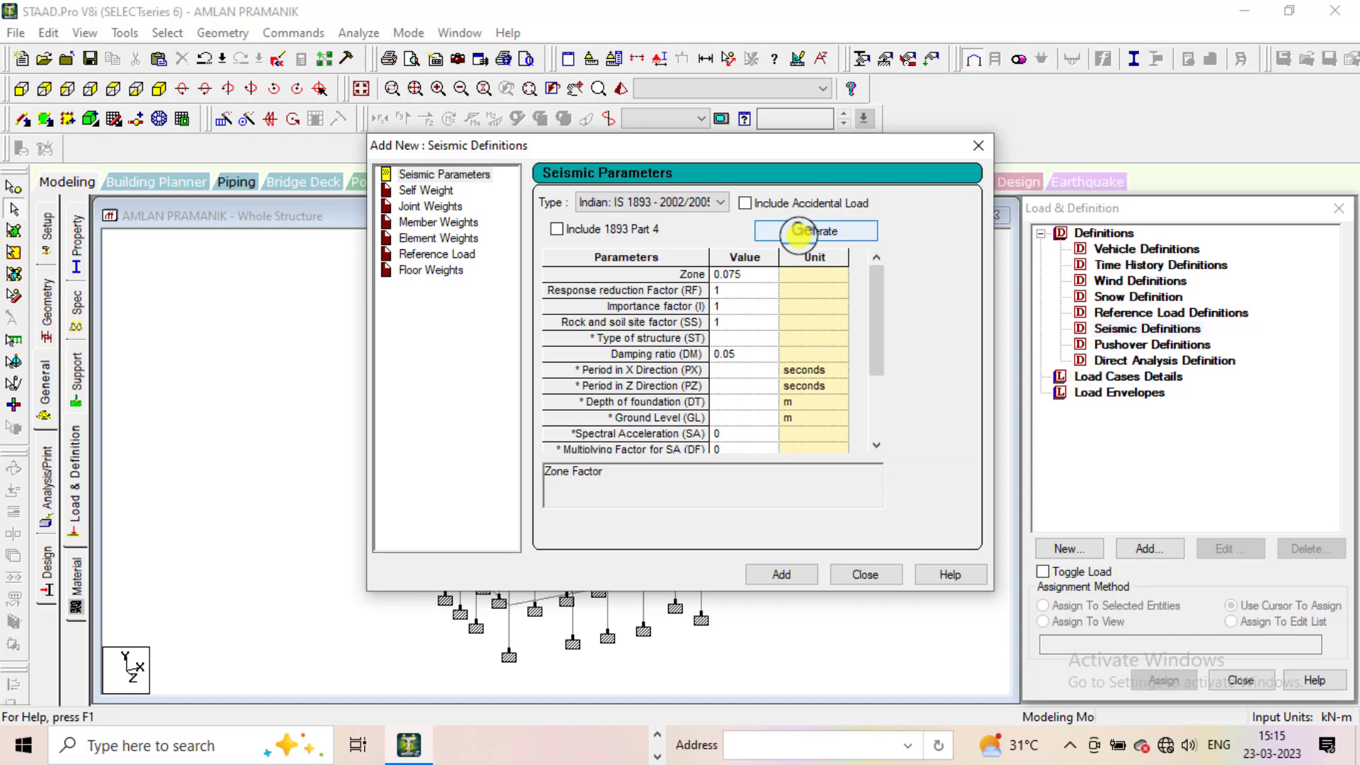
pyautogui.click(799, 234)
pyautogui.click(729, 413)
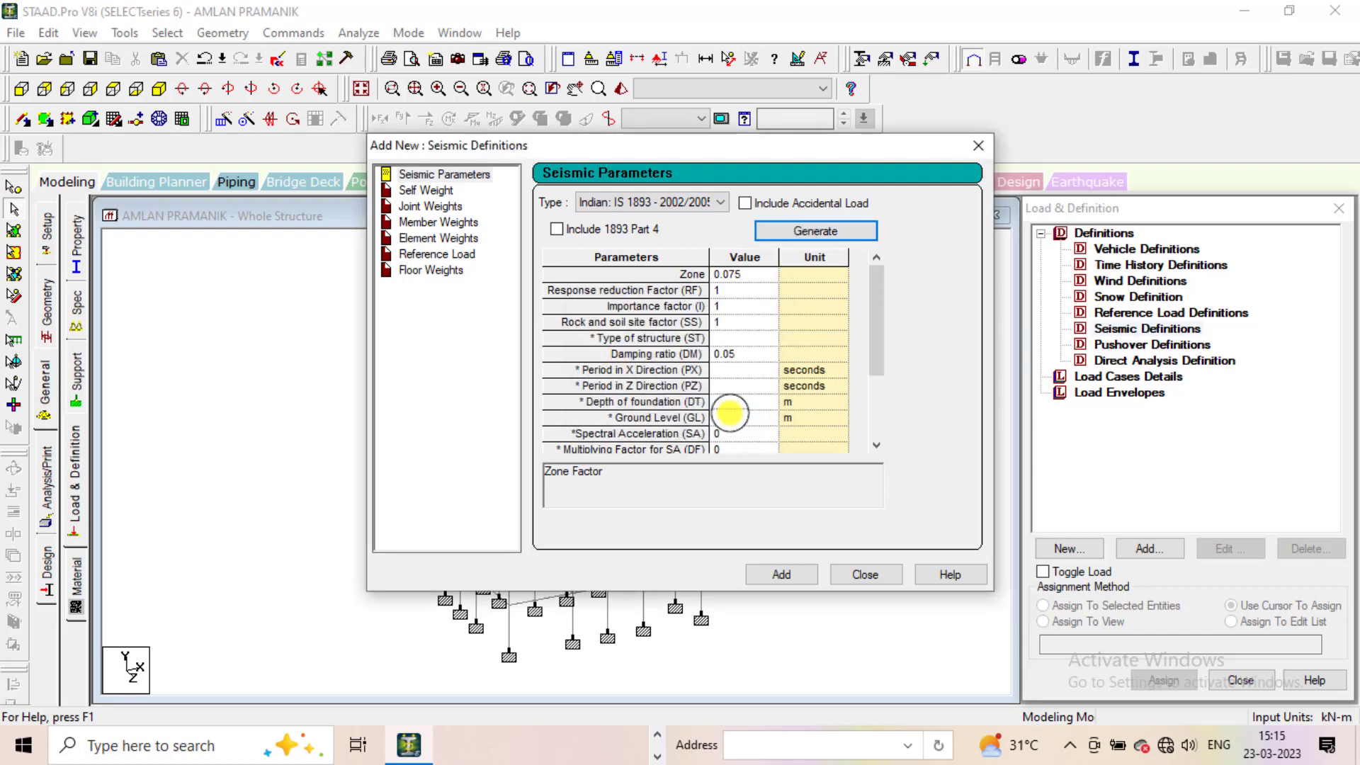
# Review the self, joint, member, element, reference and floor weight options and the Include 1893 Part 4 option of the seismic definition
pyautogui.click(411, 190)
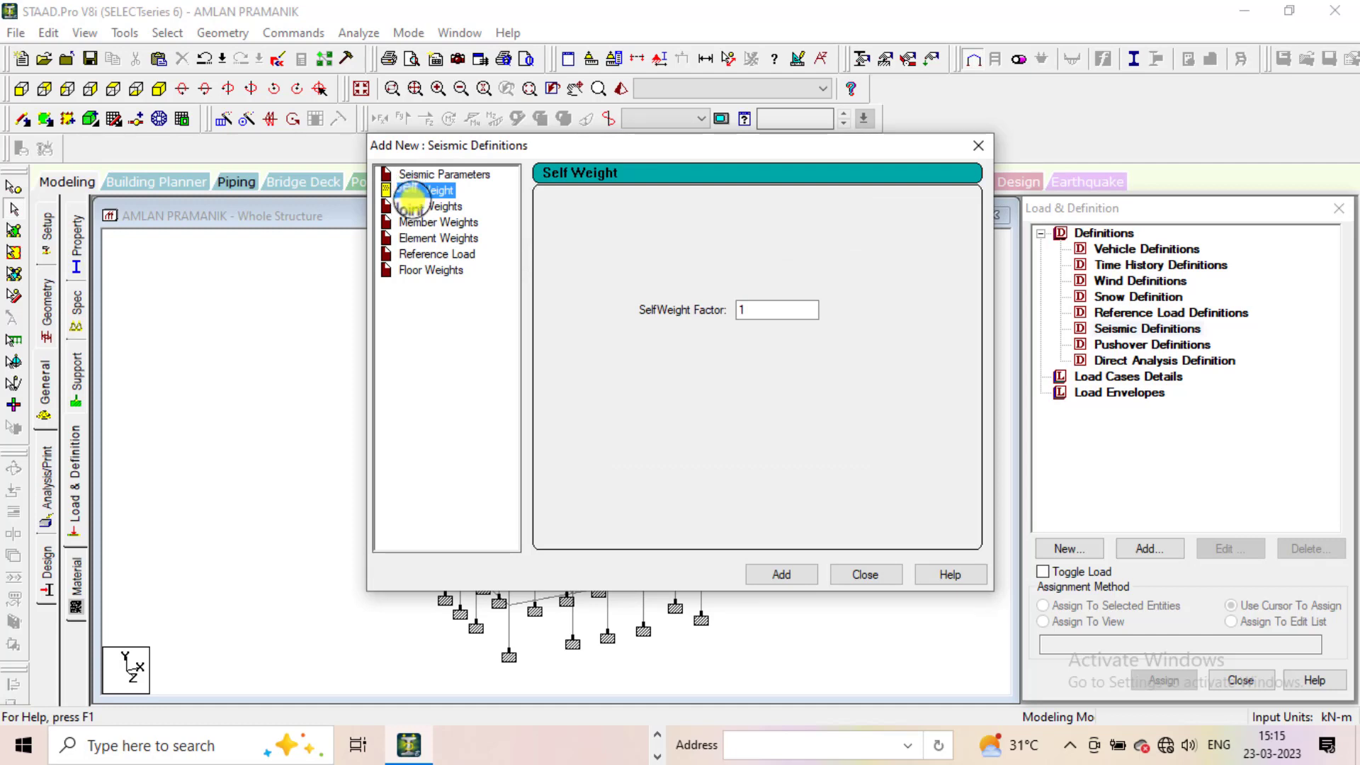
pyautogui.click(417, 206)
pyautogui.click(424, 222)
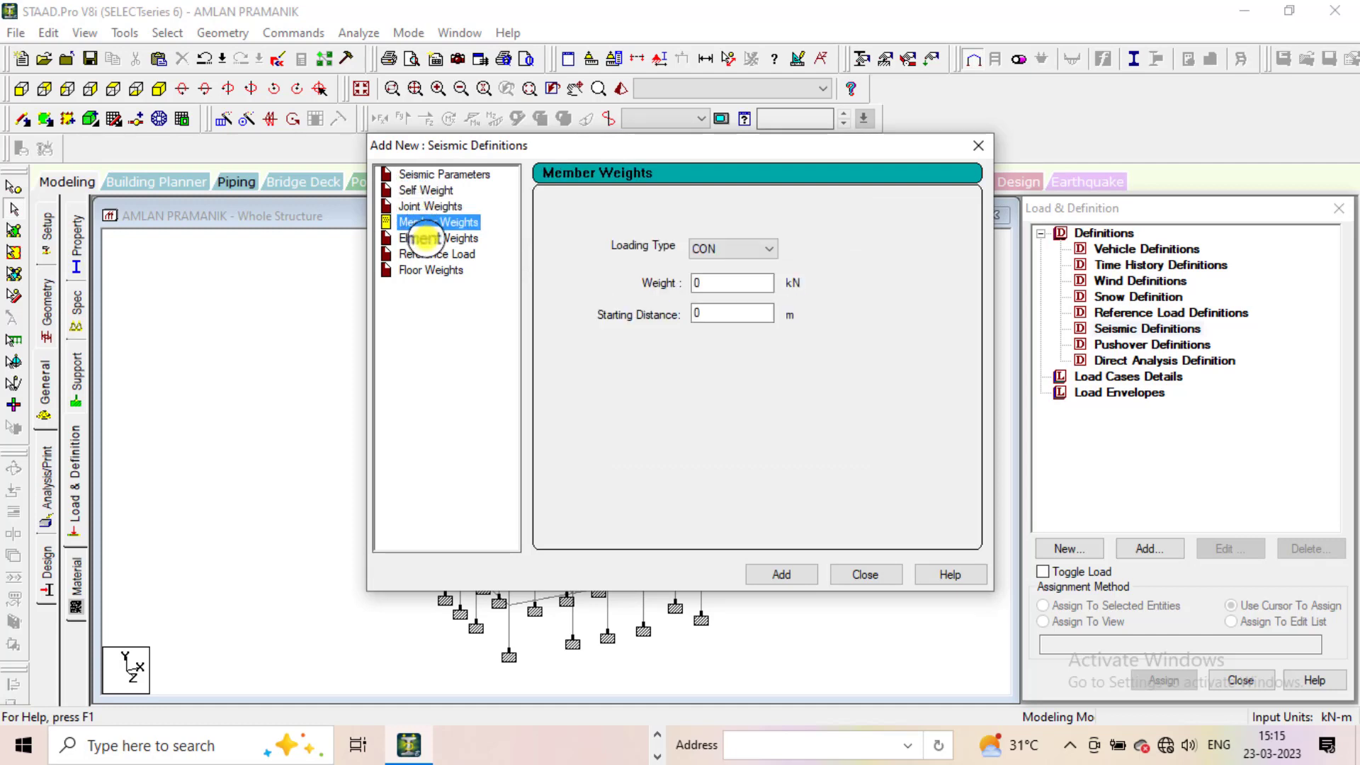
pyautogui.click(424, 238)
pyautogui.click(434, 254)
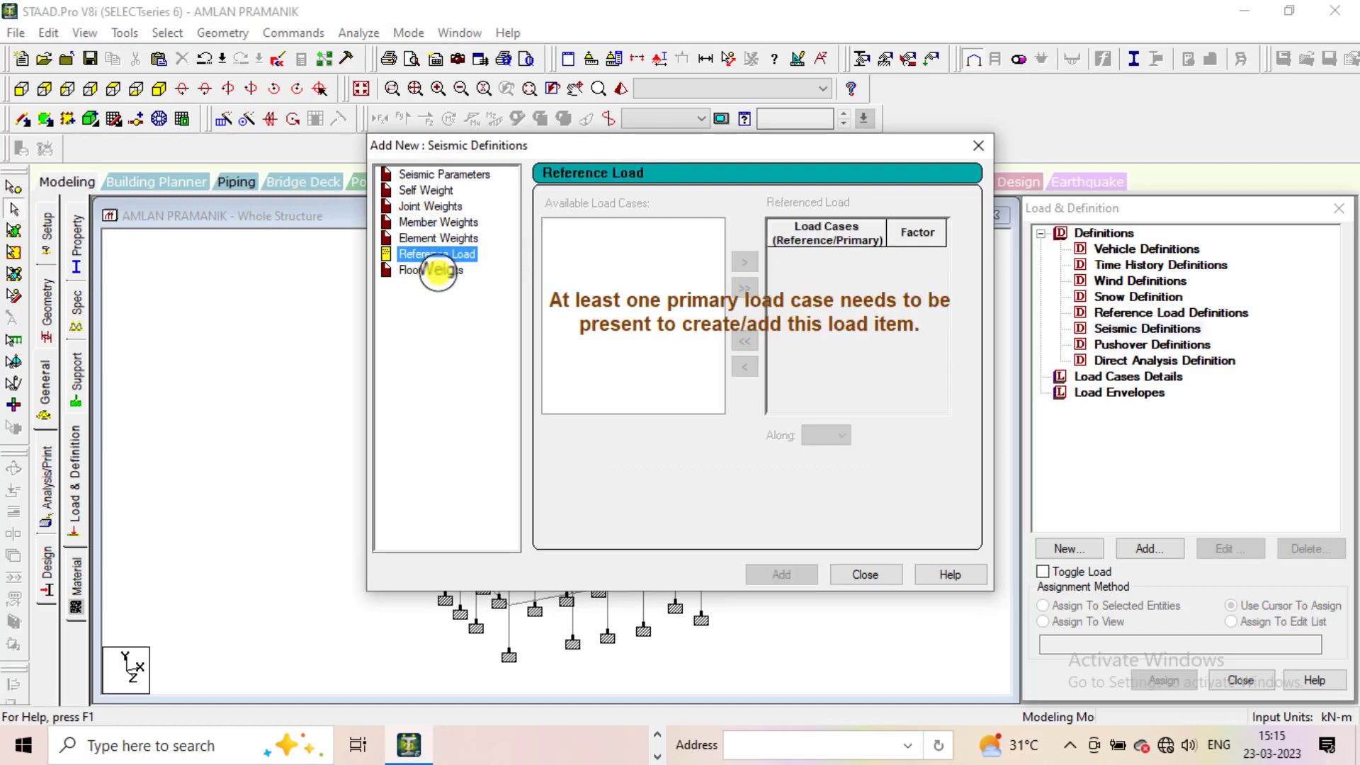
pyautogui.click(437, 269)
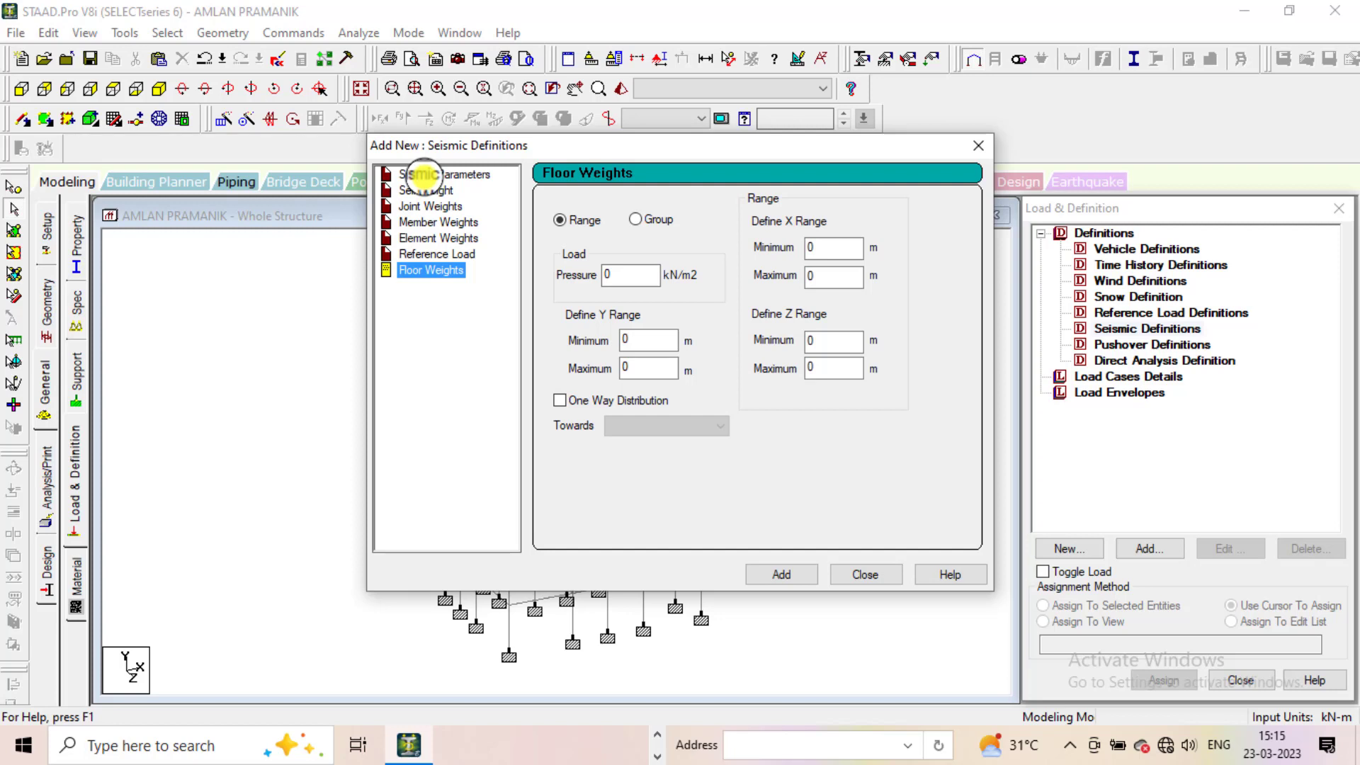
pyautogui.click(424, 174)
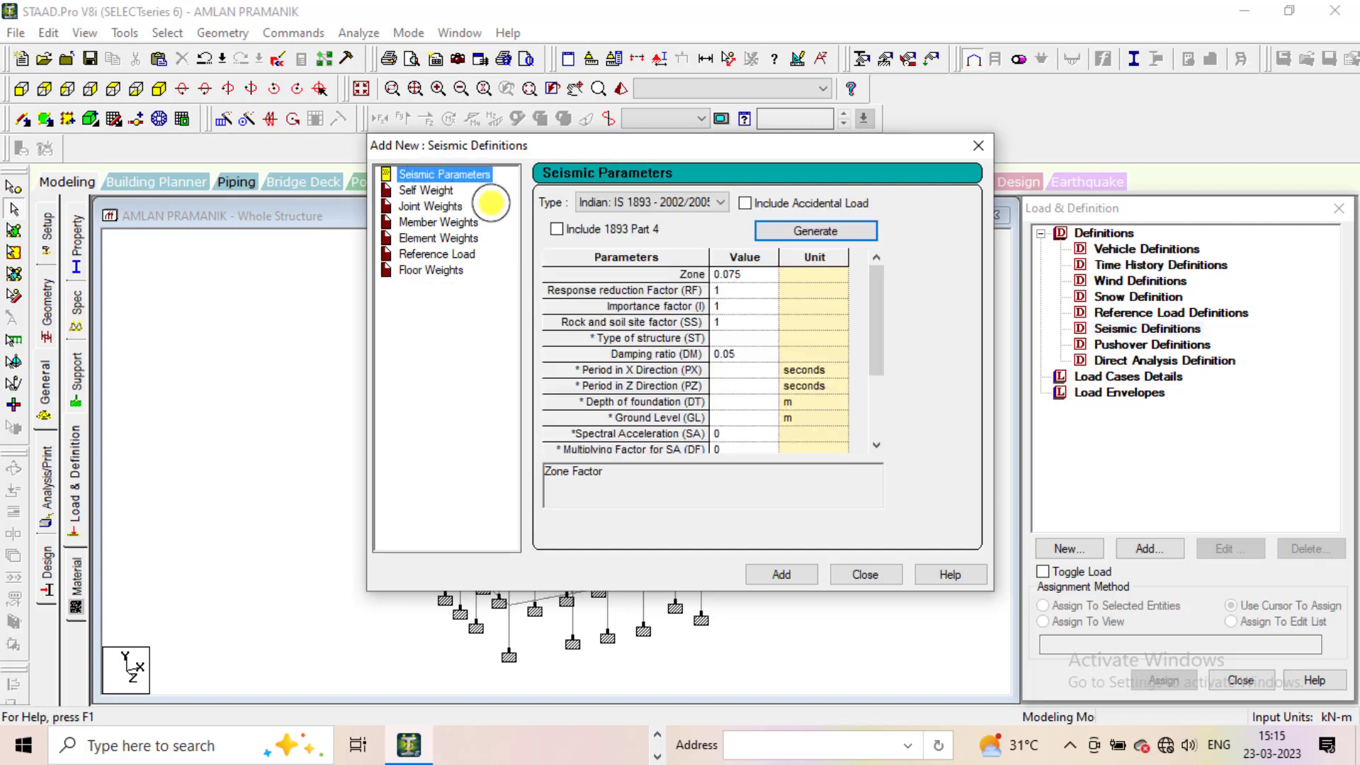
pyautogui.click(556, 229)
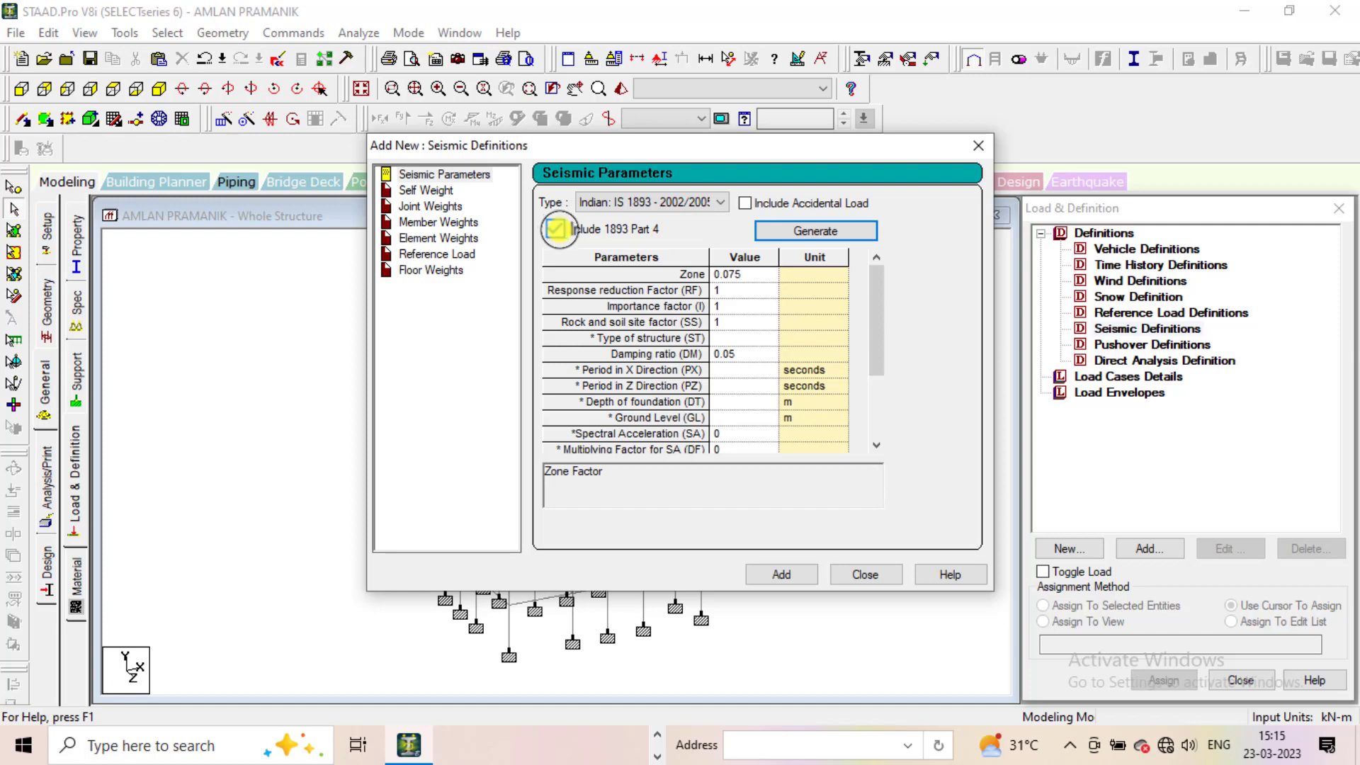
pyautogui.click(557, 229)
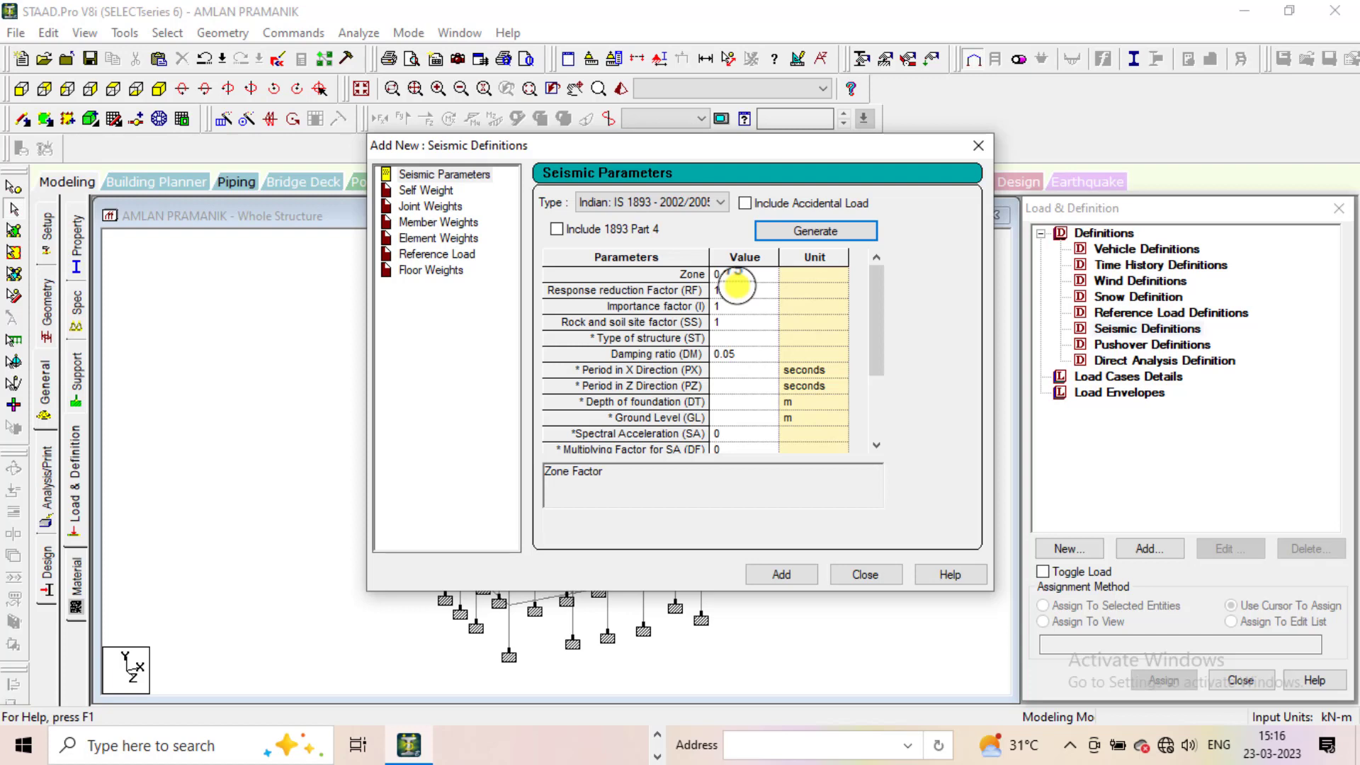
# Set the seismic response reduction factor (RF) to 5 and the rock and soil site factor (SS) to 2
pyautogui.click(737, 288)
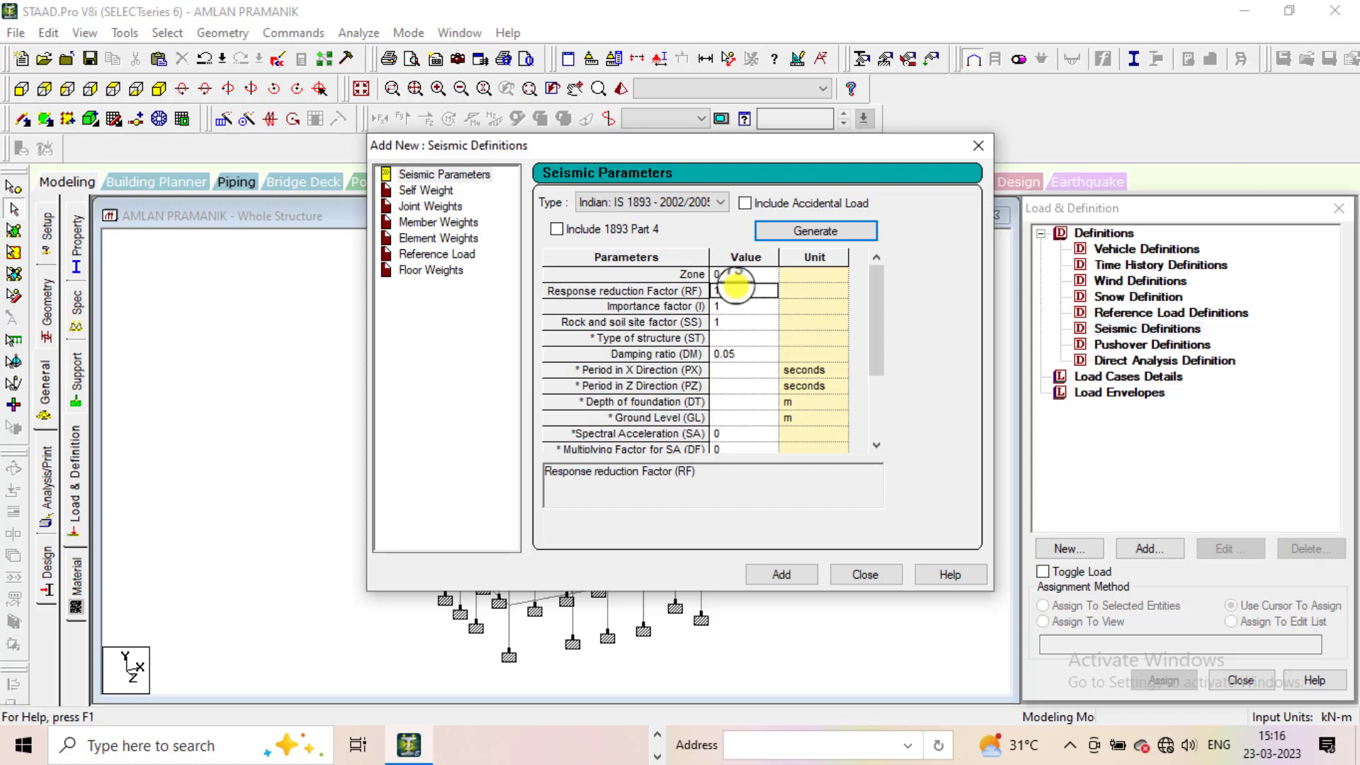
pyautogui.doubleClick(722, 291)
pyautogui.moveTo(722, 291); pyautogui.dragTo(710, 290)
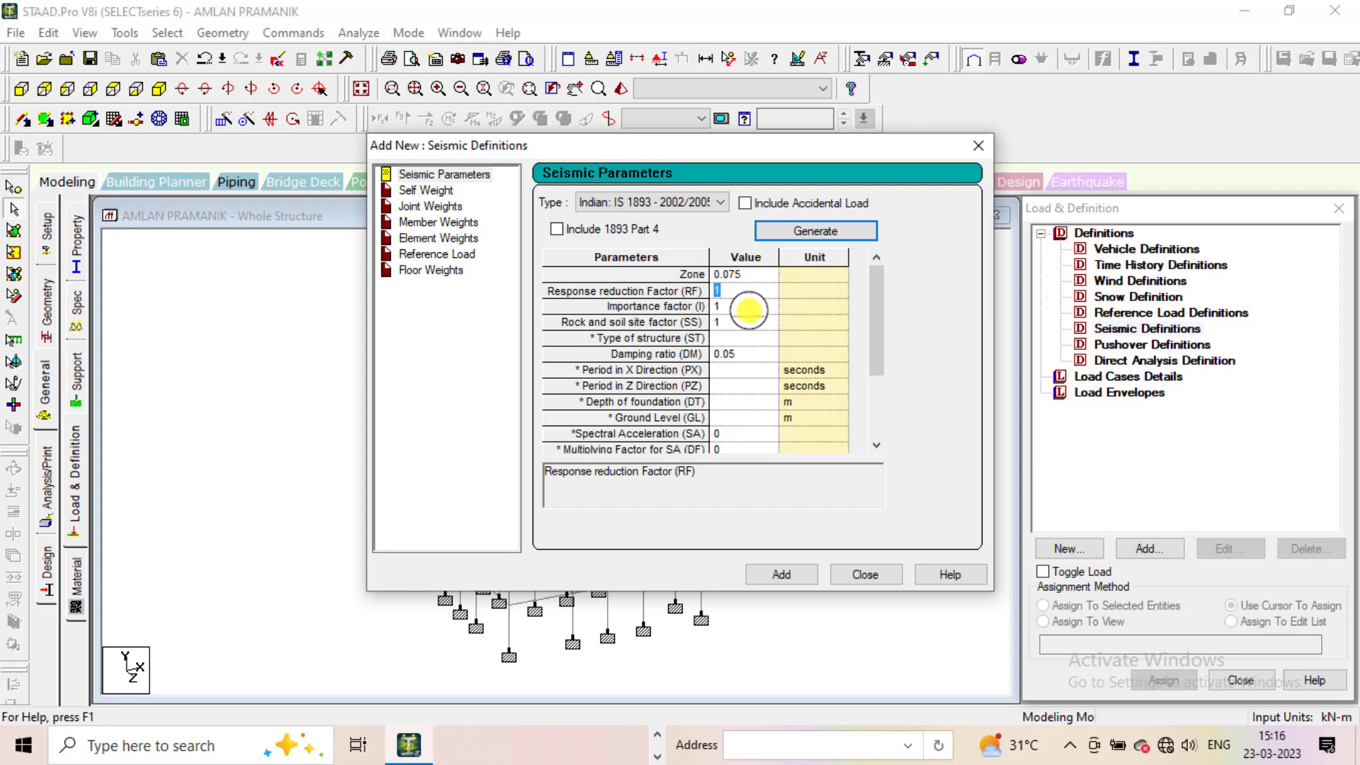
pyautogui.press('BackSpace')
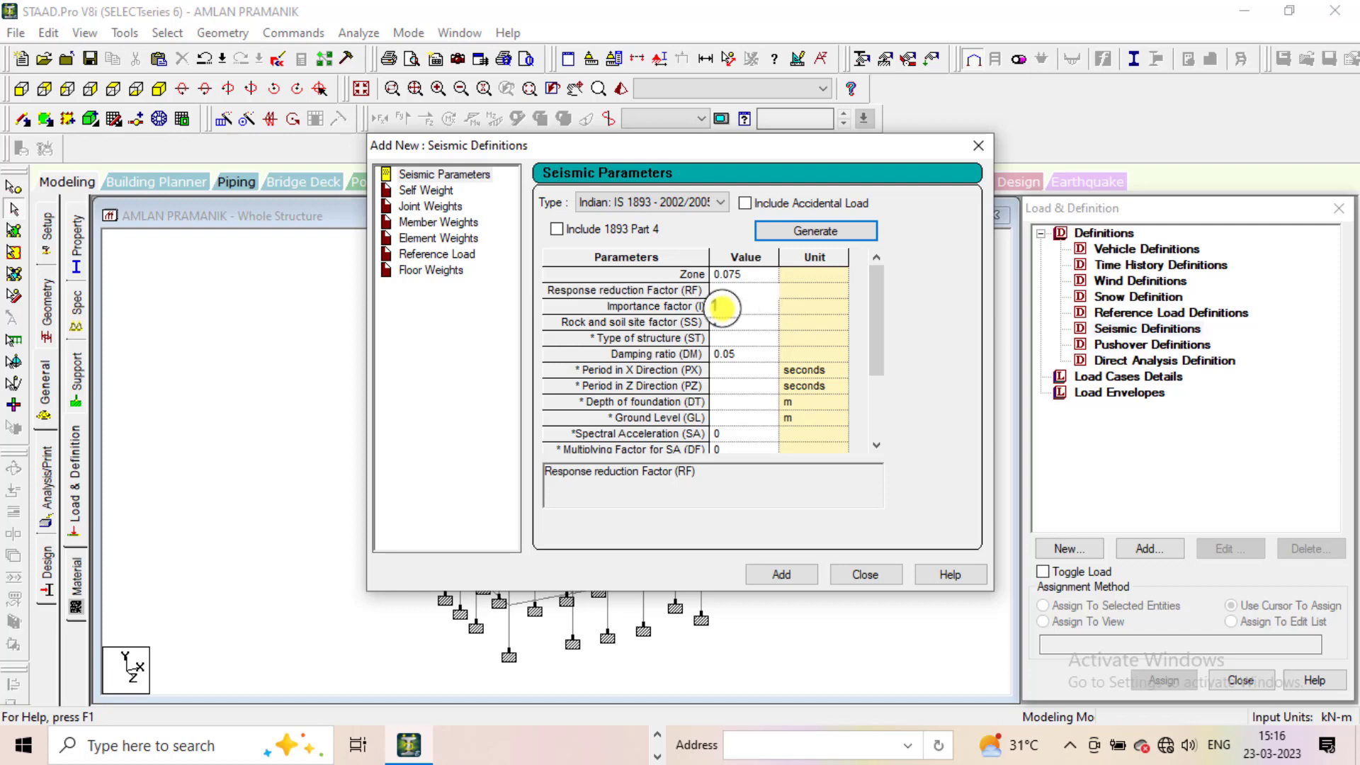
pyautogui.write('5')
pyautogui.click(721, 307)
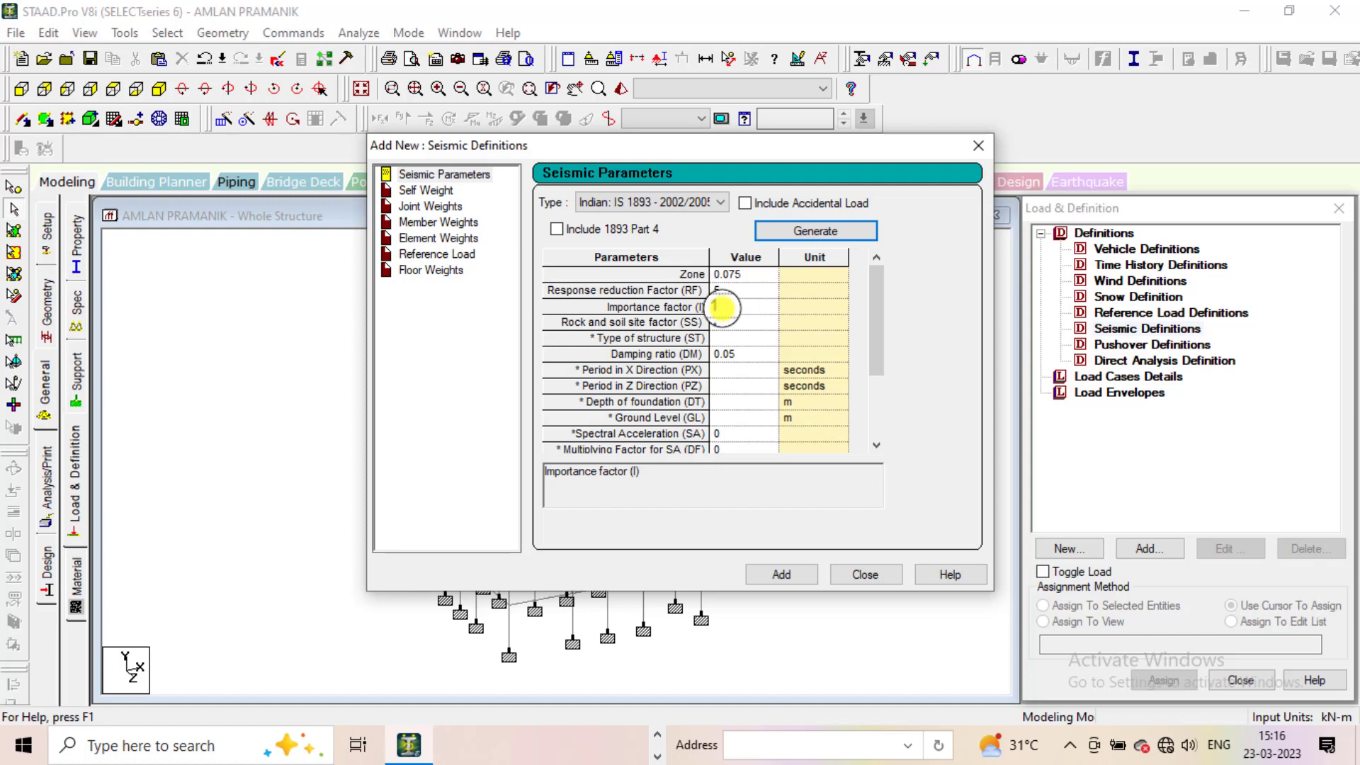
pyautogui.click(716, 322)
pyautogui.click(720, 322)
pyautogui.moveTo(721, 323); pyautogui.dragTo(682, 332)
pyautogui.write('2')
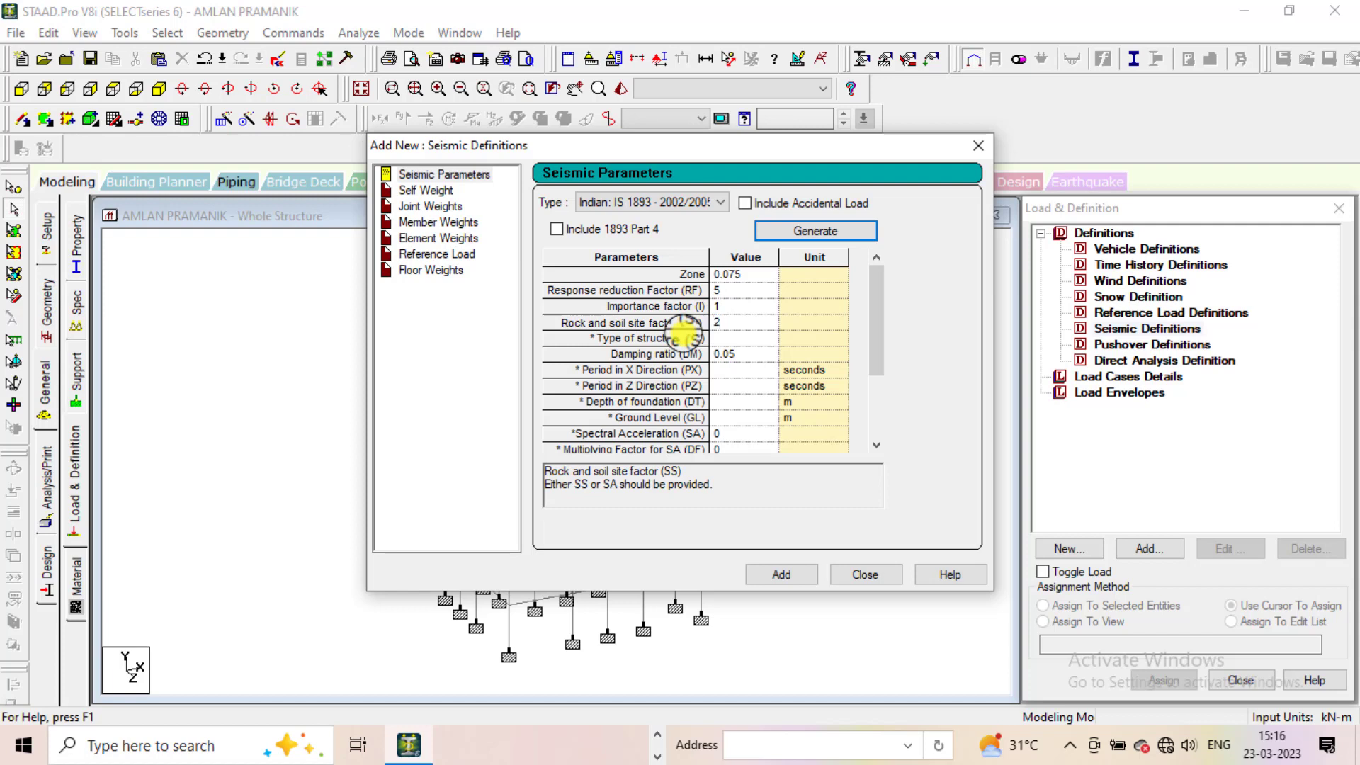
# Set the type of structure (ST) to 1 and add the seismic parameters to the load definitions, without adding any weights
pyautogui.click(733, 340)
pyautogui.click(742, 351)
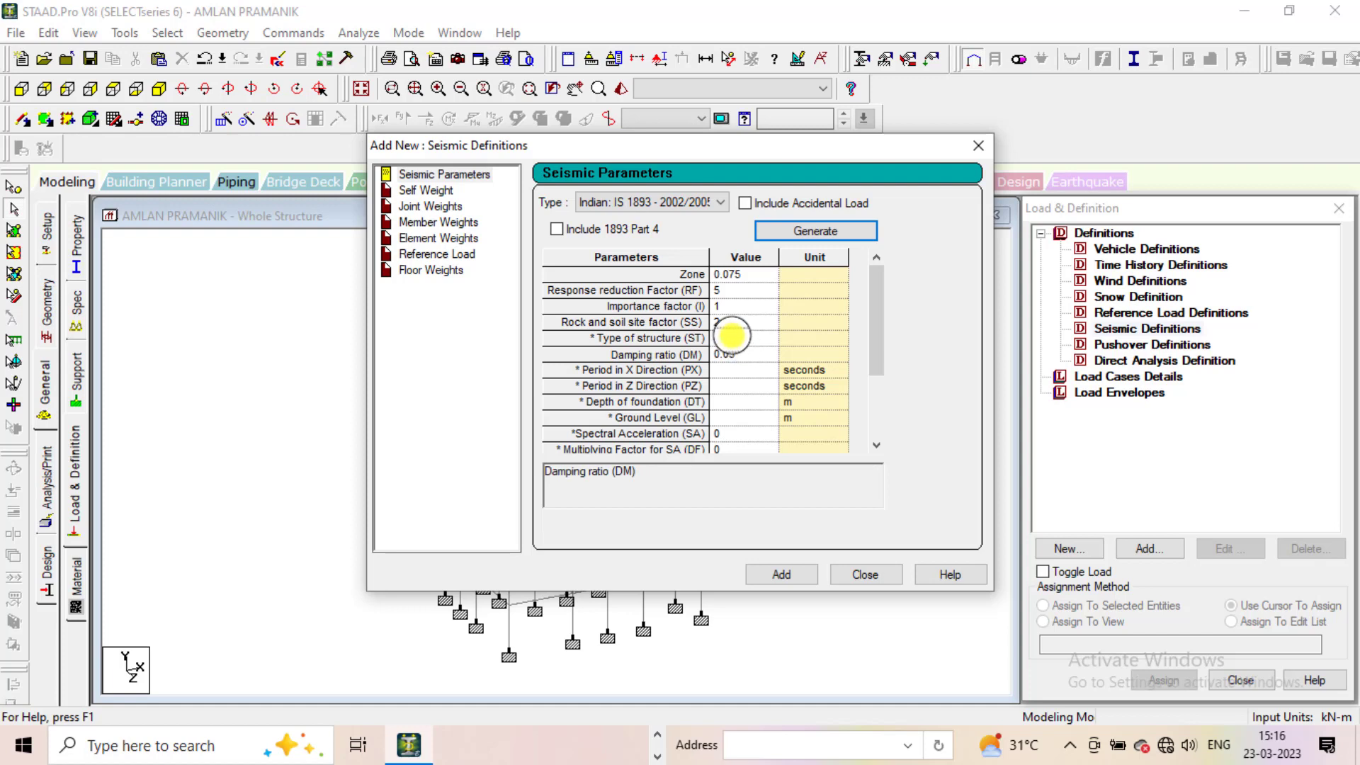
pyautogui.click(730, 337)
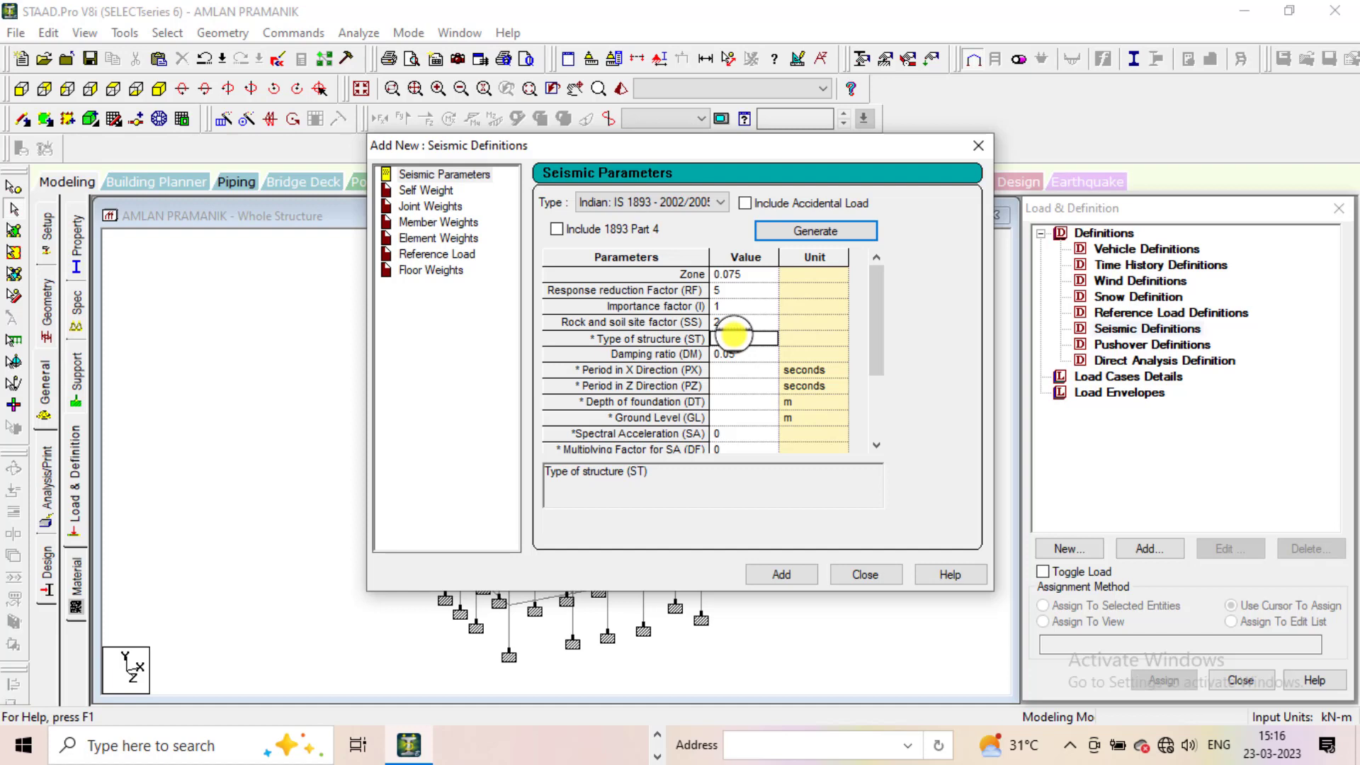
pyautogui.write('1')
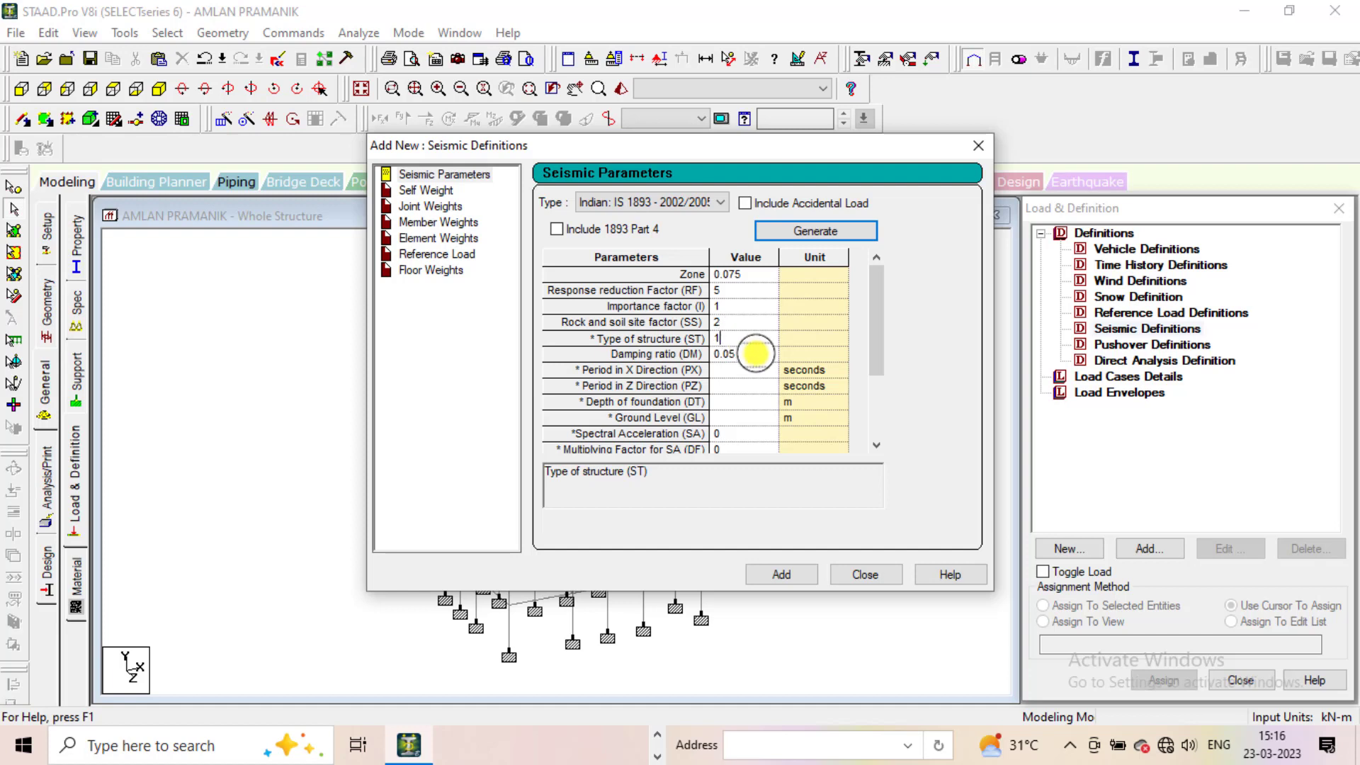
pyautogui.click(755, 353)
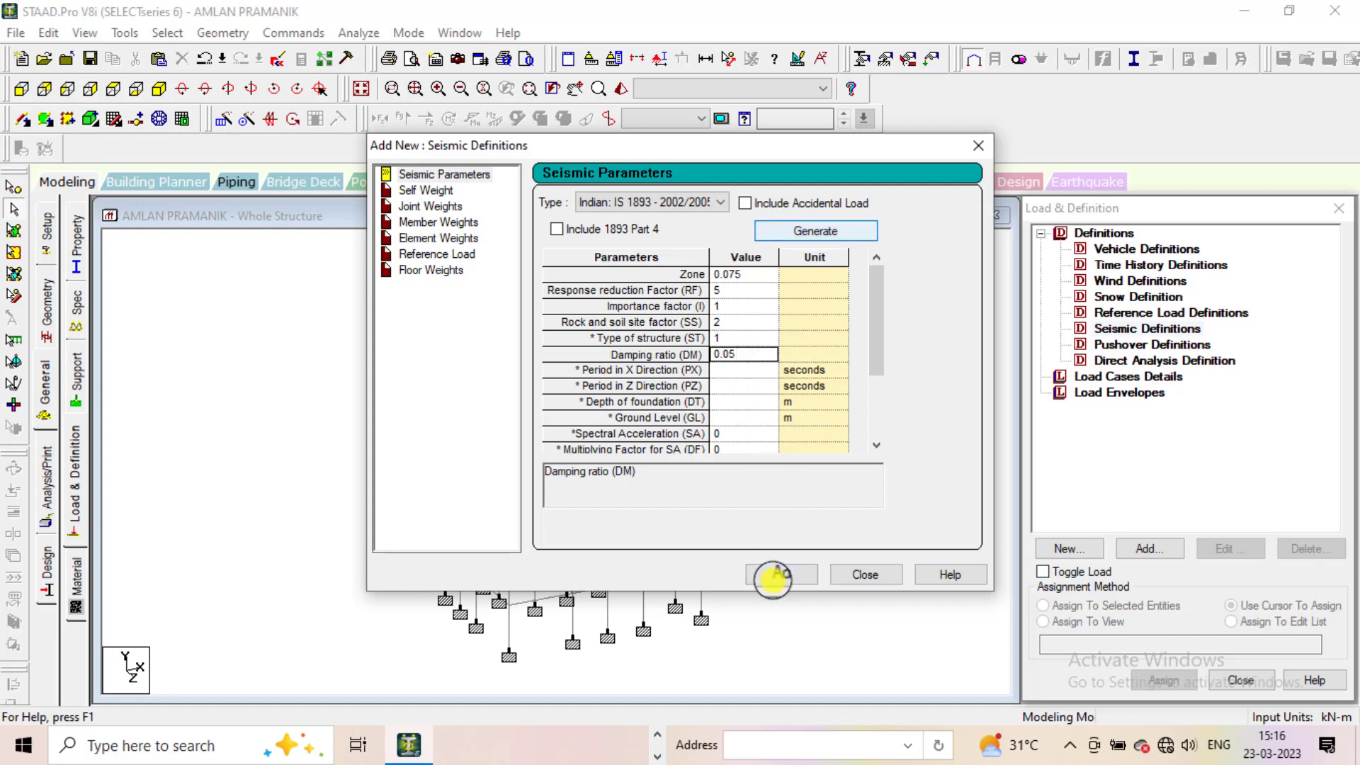
pyautogui.click(779, 575)
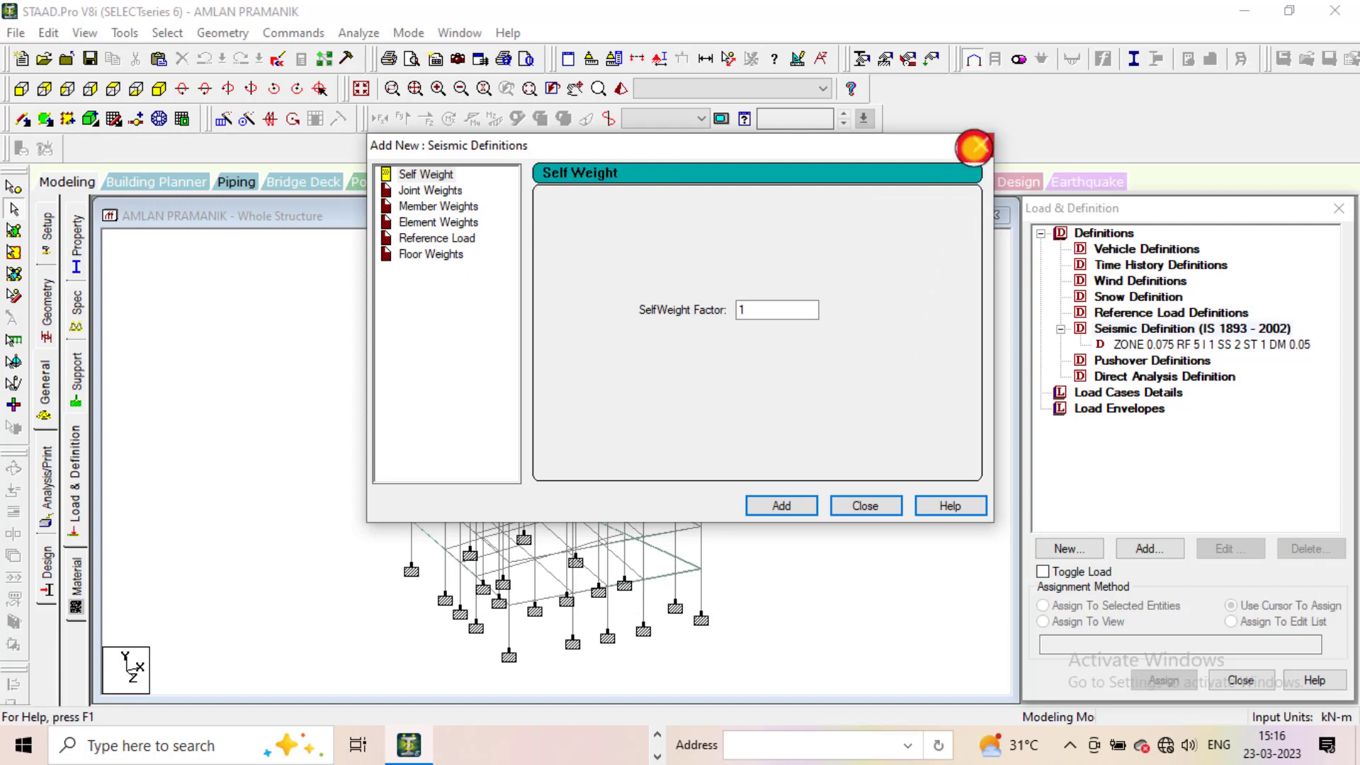
pyautogui.click(977, 145)
# Add a wind definition with type number 1 and the comment WIND 1
pyautogui.click(1079, 281)
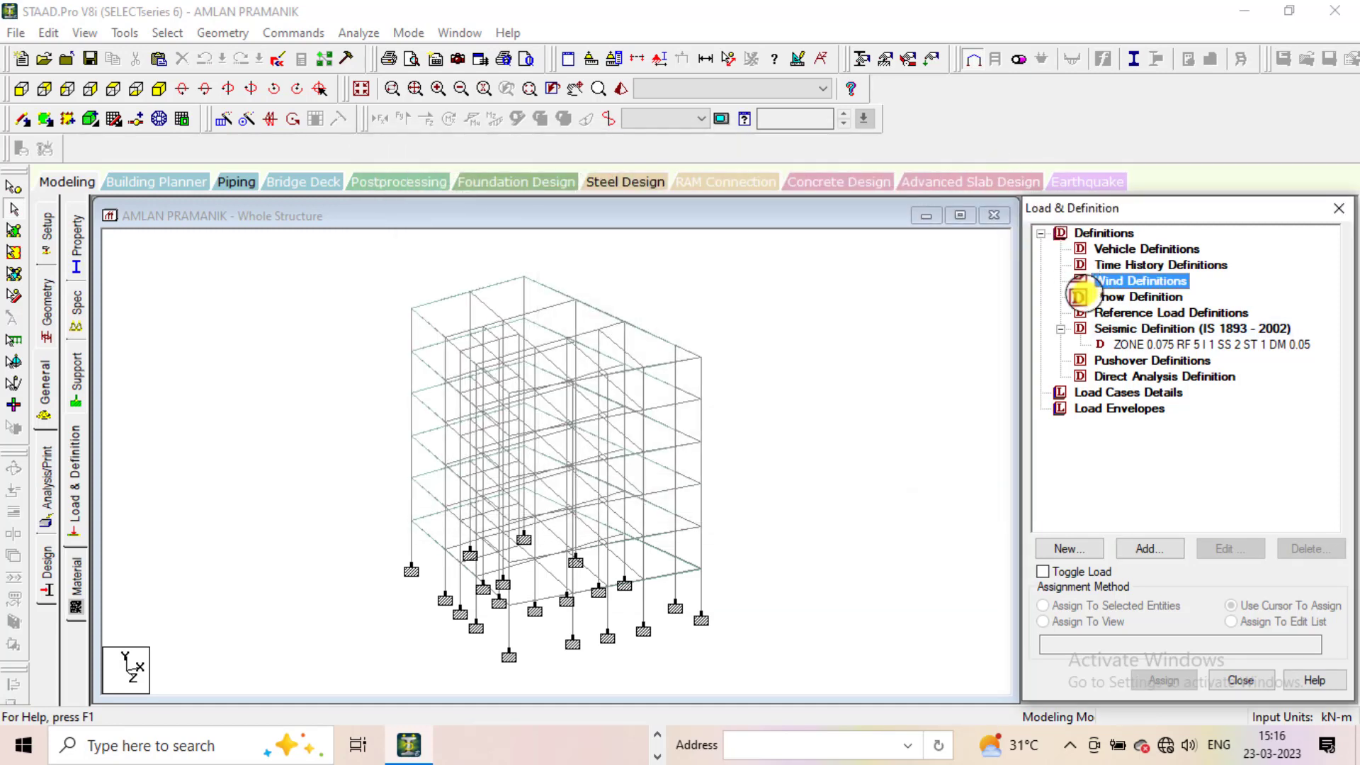
pyautogui.click(1146, 548)
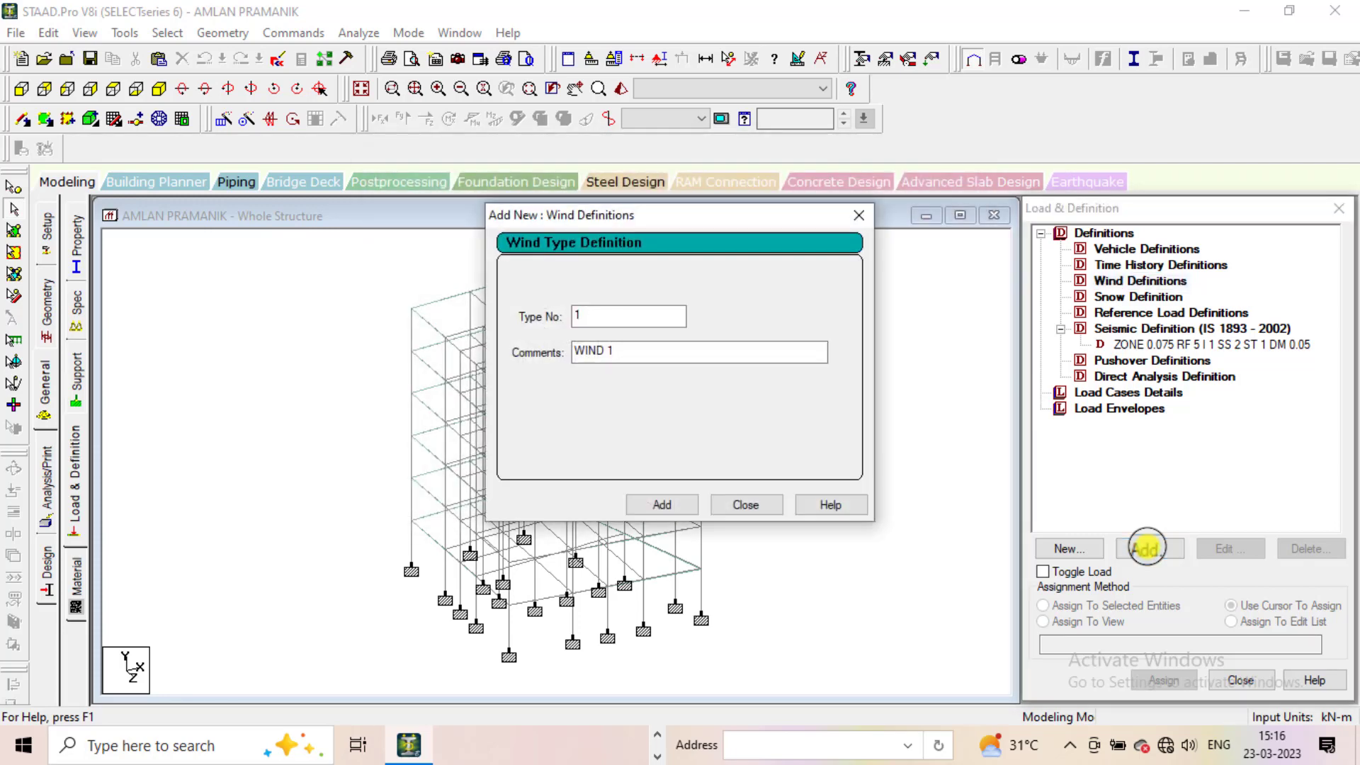
pyautogui.click(662, 504)
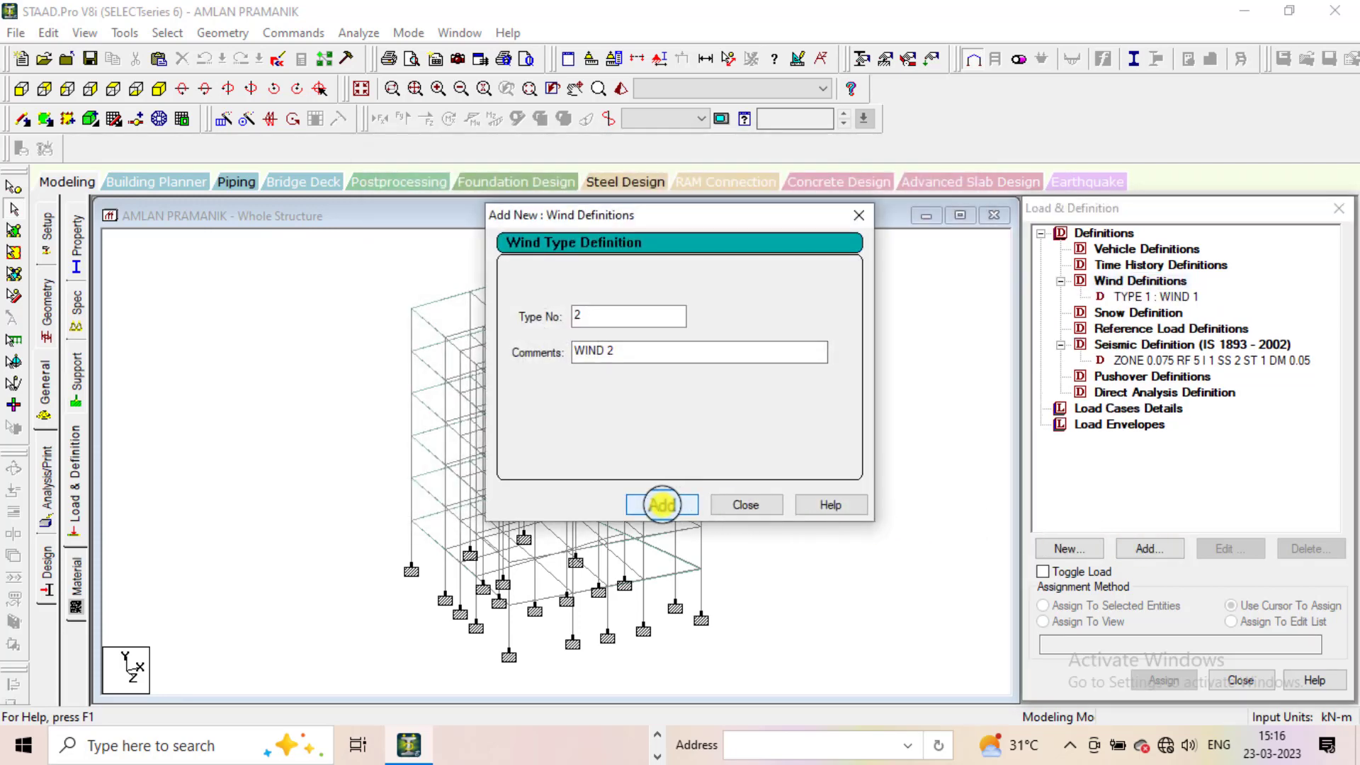
# Close the wind type form without adding a second type, and check the WIND 1 definition's type number and comment
pyautogui.click(858, 215)
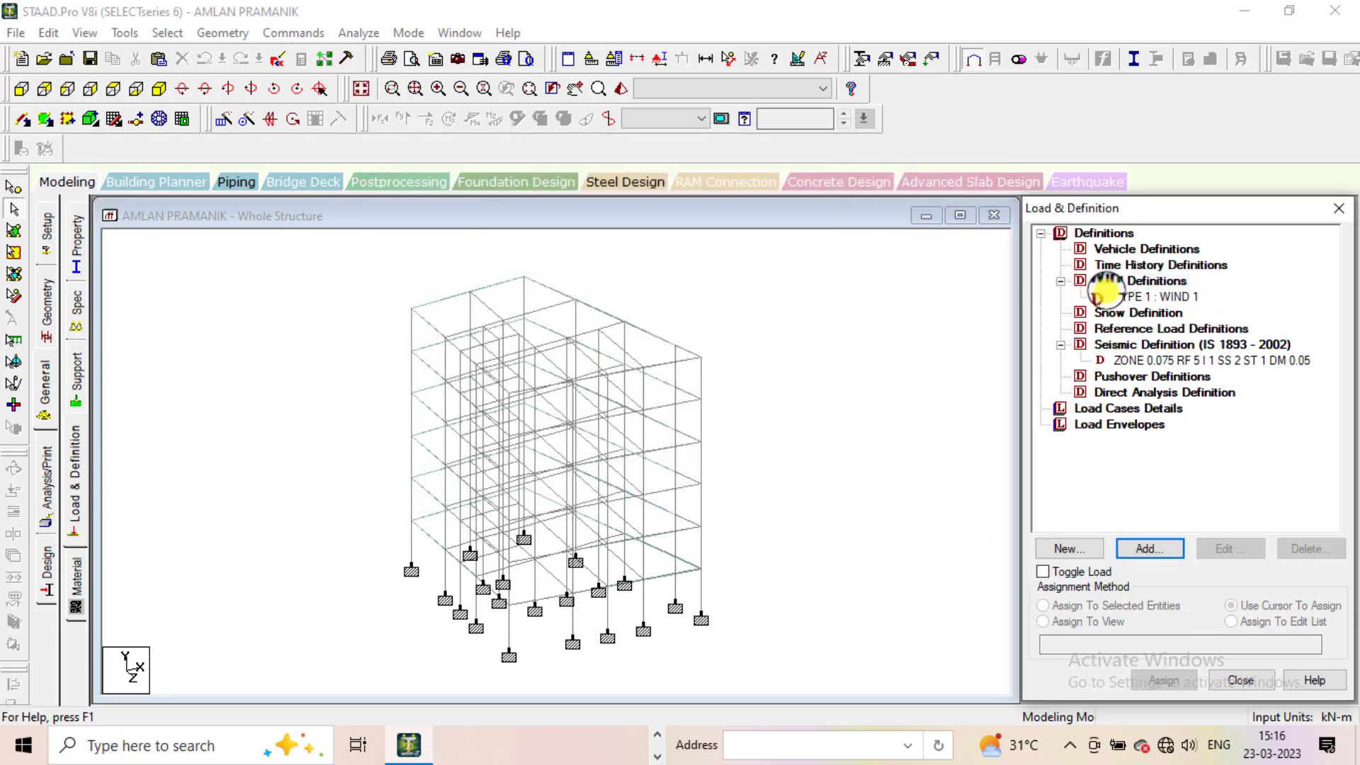
pyautogui.click(1135, 296)
pyautogui.doubleClick(1136, 296)
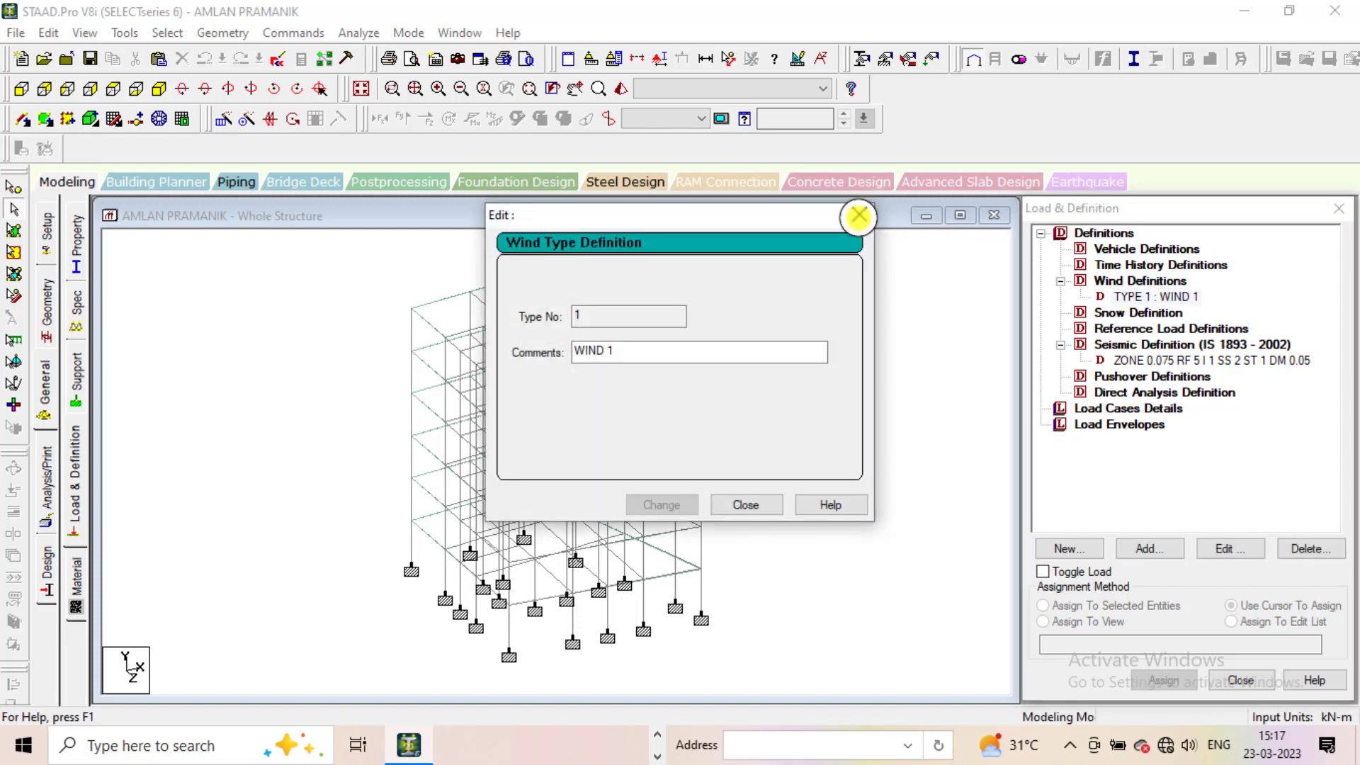
pyautogui.click(858, 216)
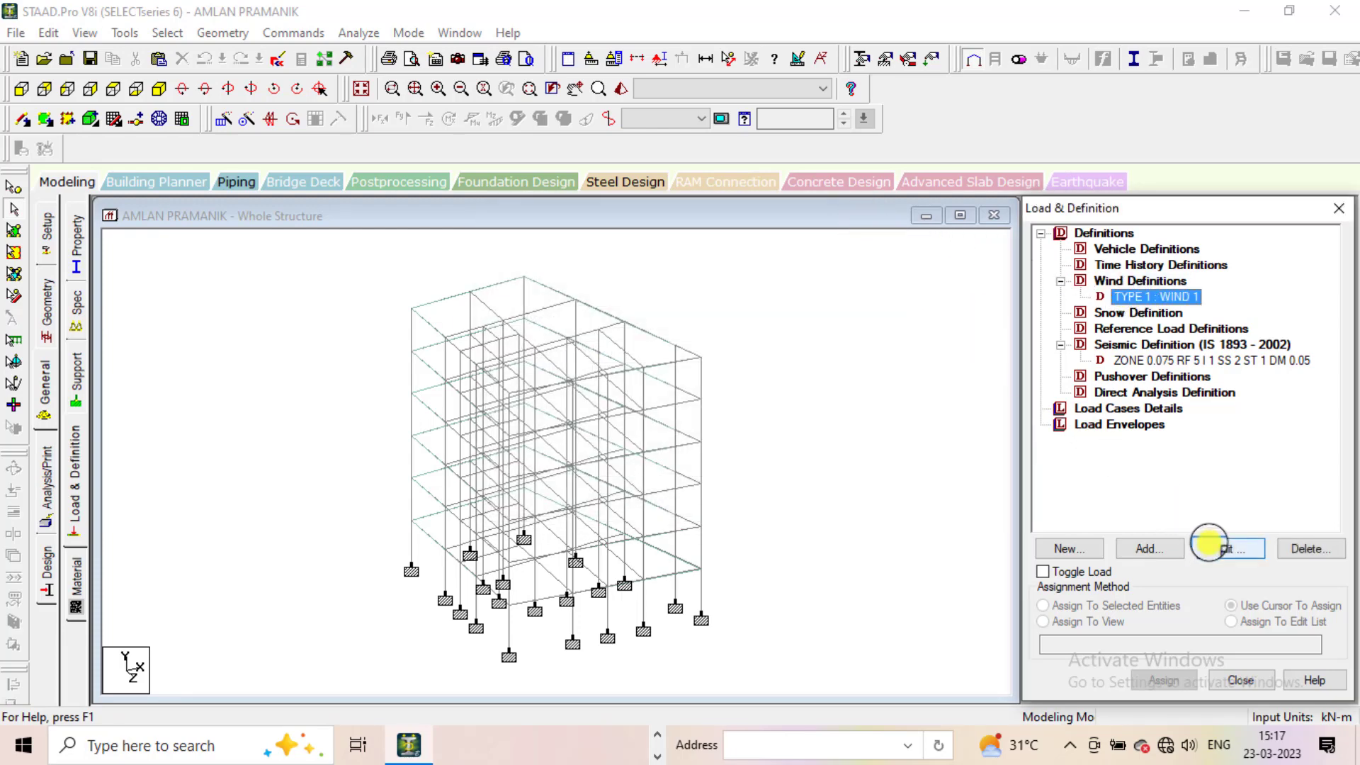
pyautogui.click(1208, 547)
pyautogui.click(858, 216)
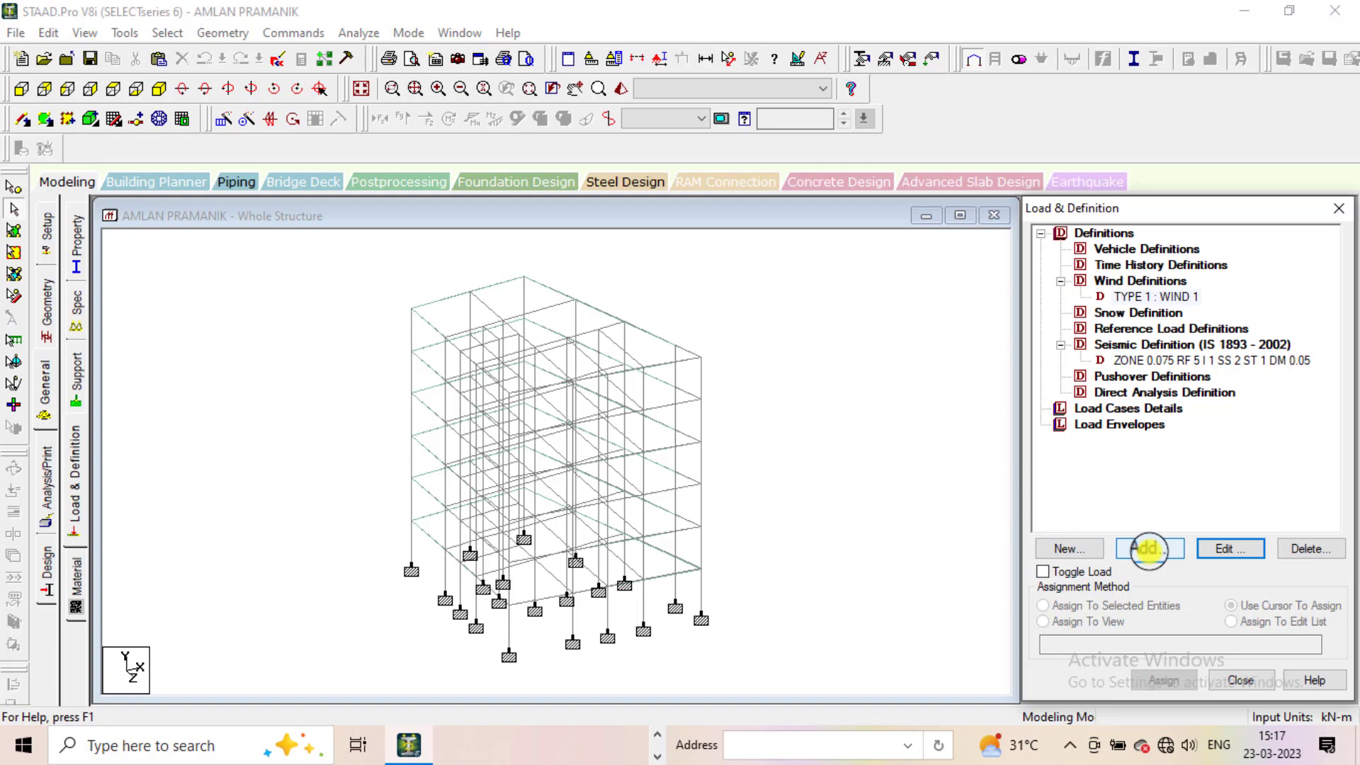
# Start a new intensity definition for WIND 1 and review the intensity types, height table and exposures, keeping the Custom type
pyautogui.click(1159, 296)
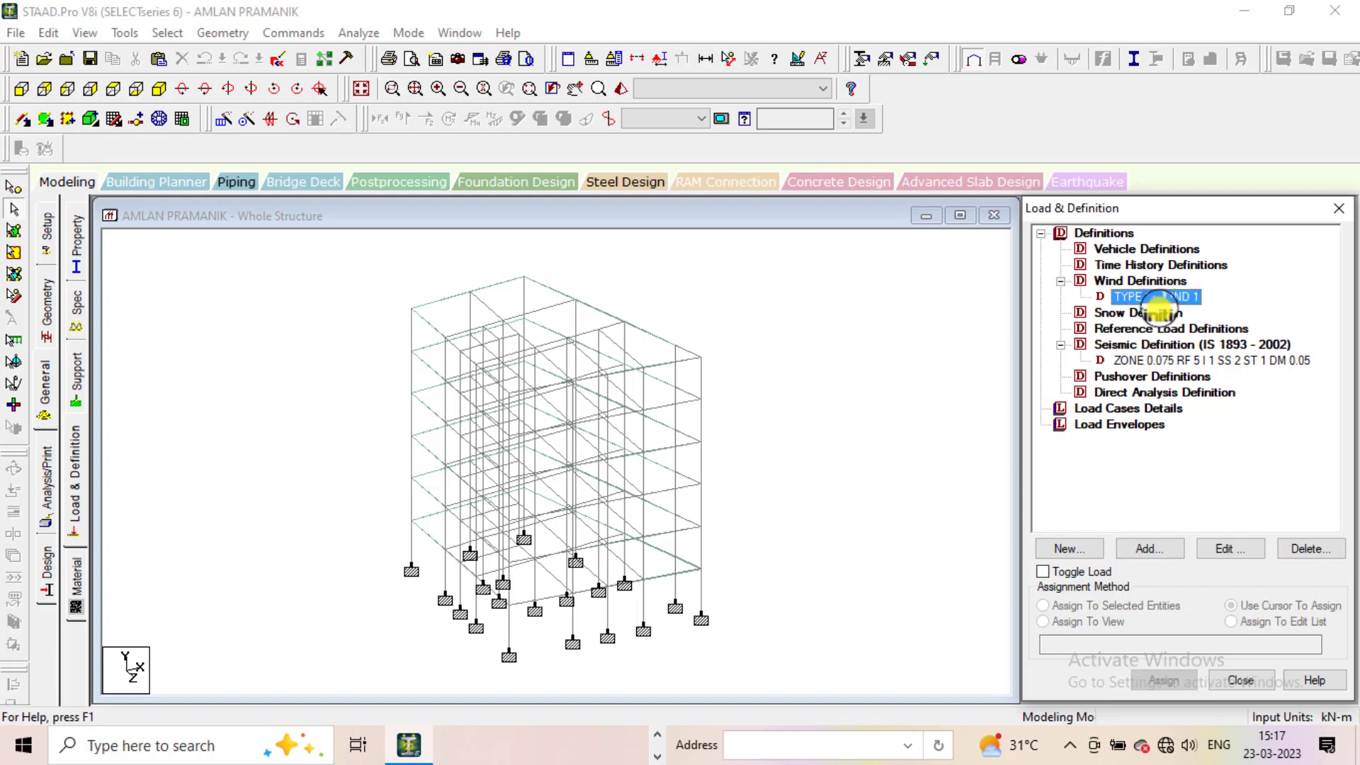
pyautogui.click(1174, 542)
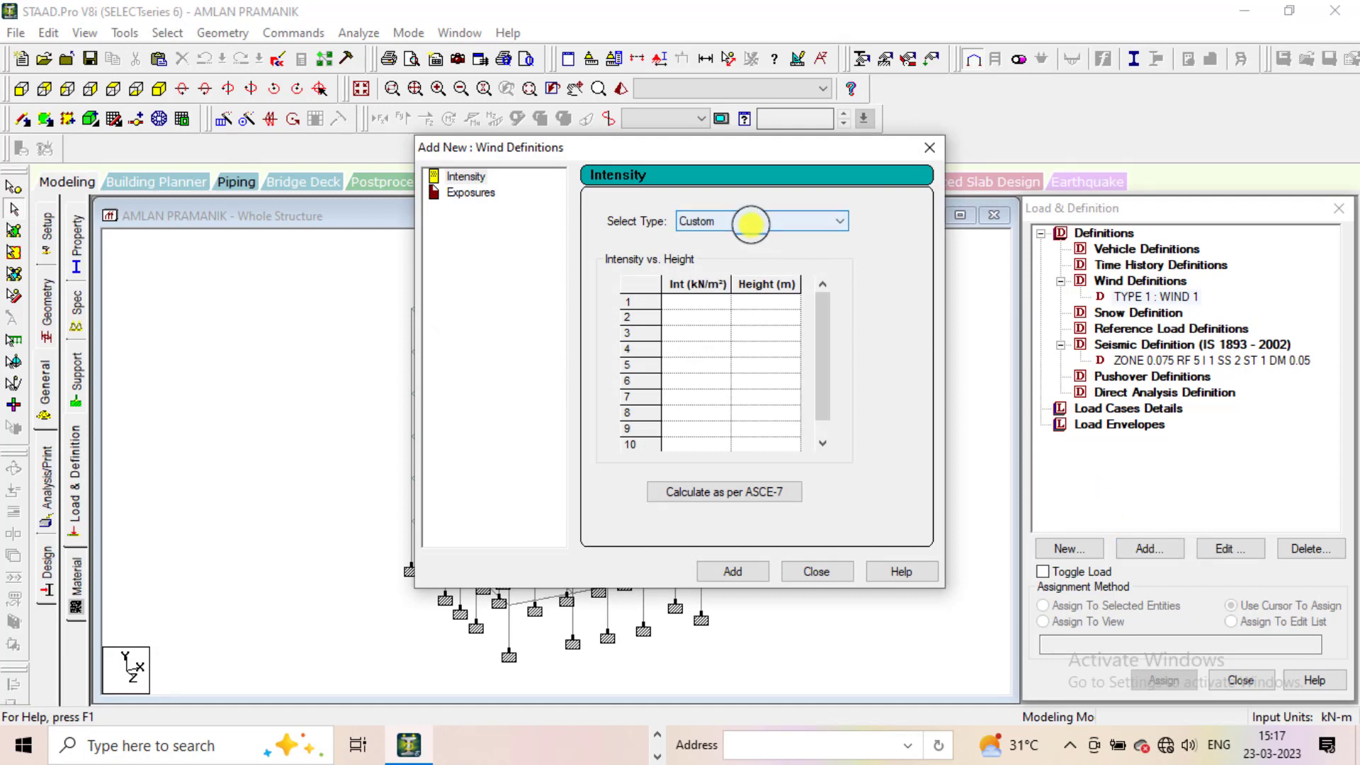
pyautogui.click(716, 219)
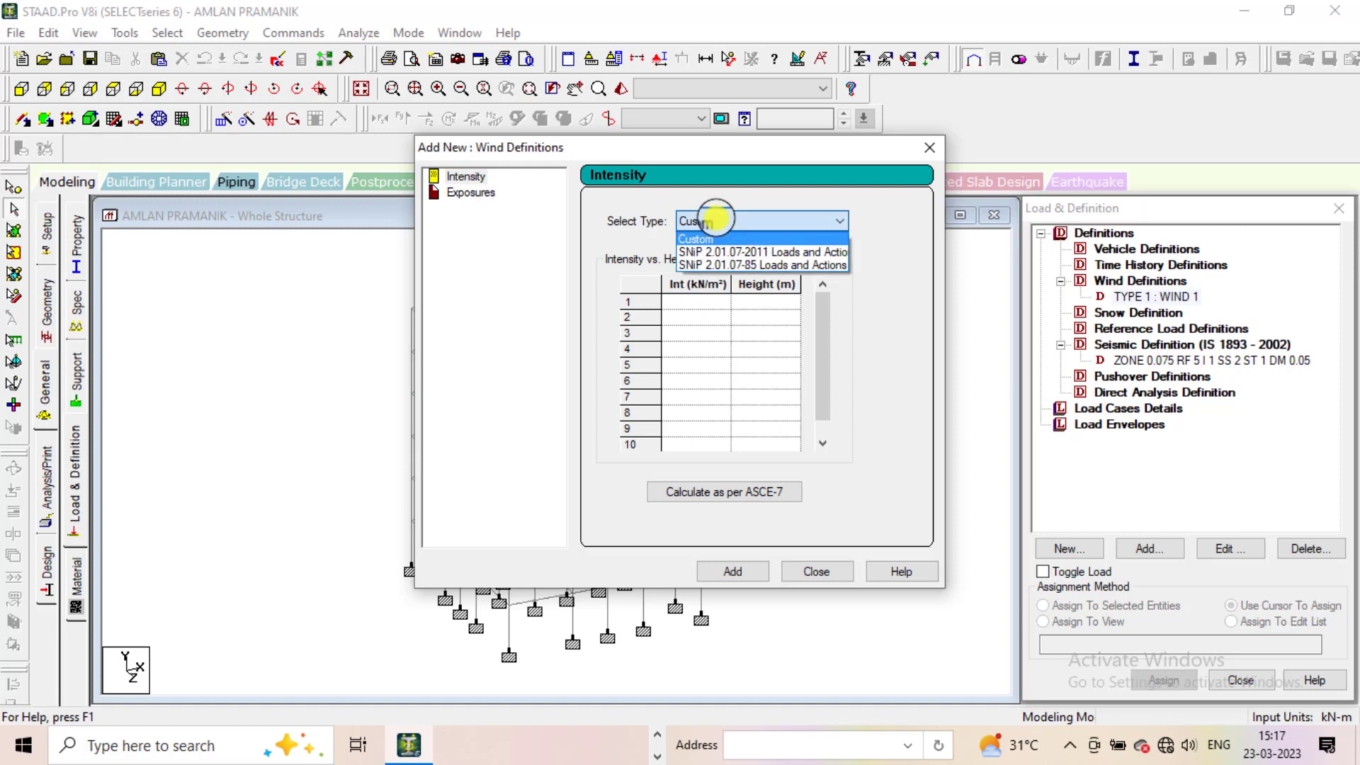
pyautogui.click(710, 216)
pyautogui.click(475, 192)
pyautogui.click(476, 176)
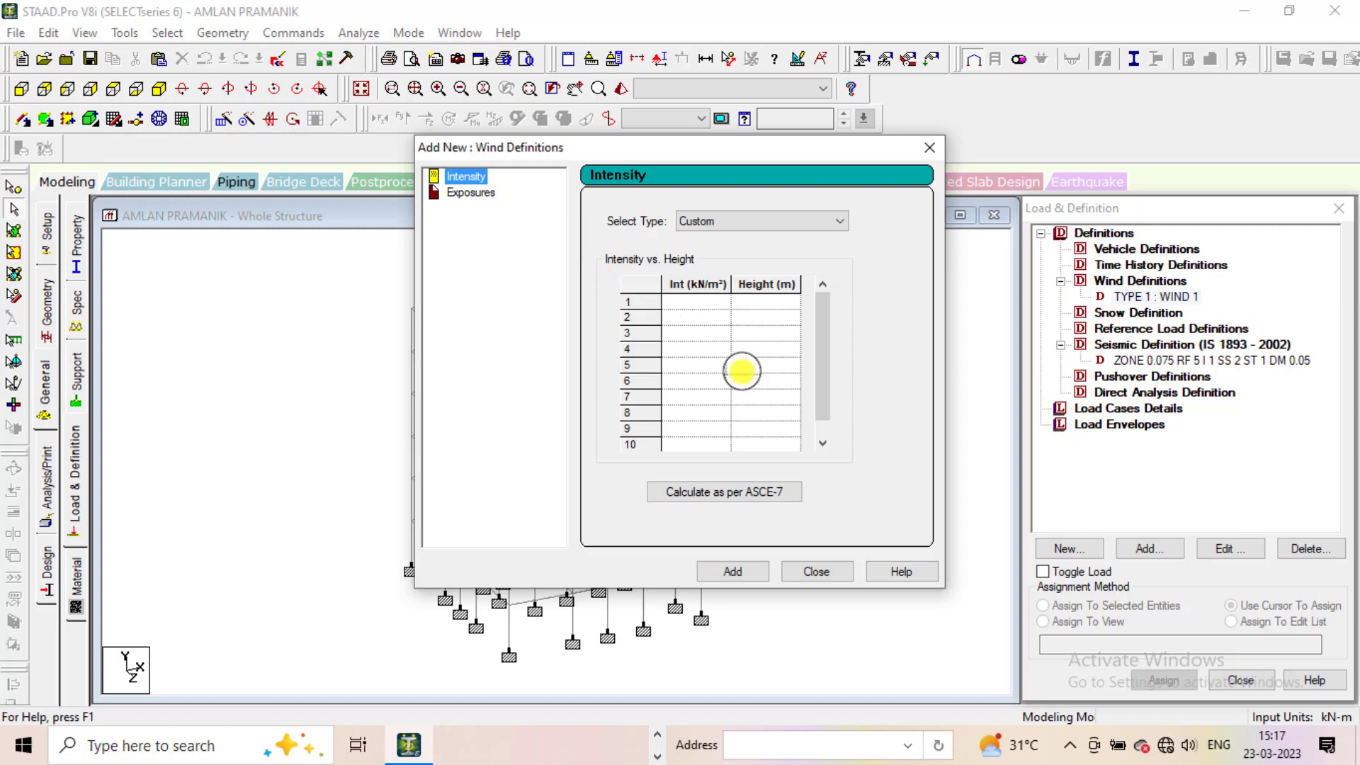
pyautogui.click(821, 442)
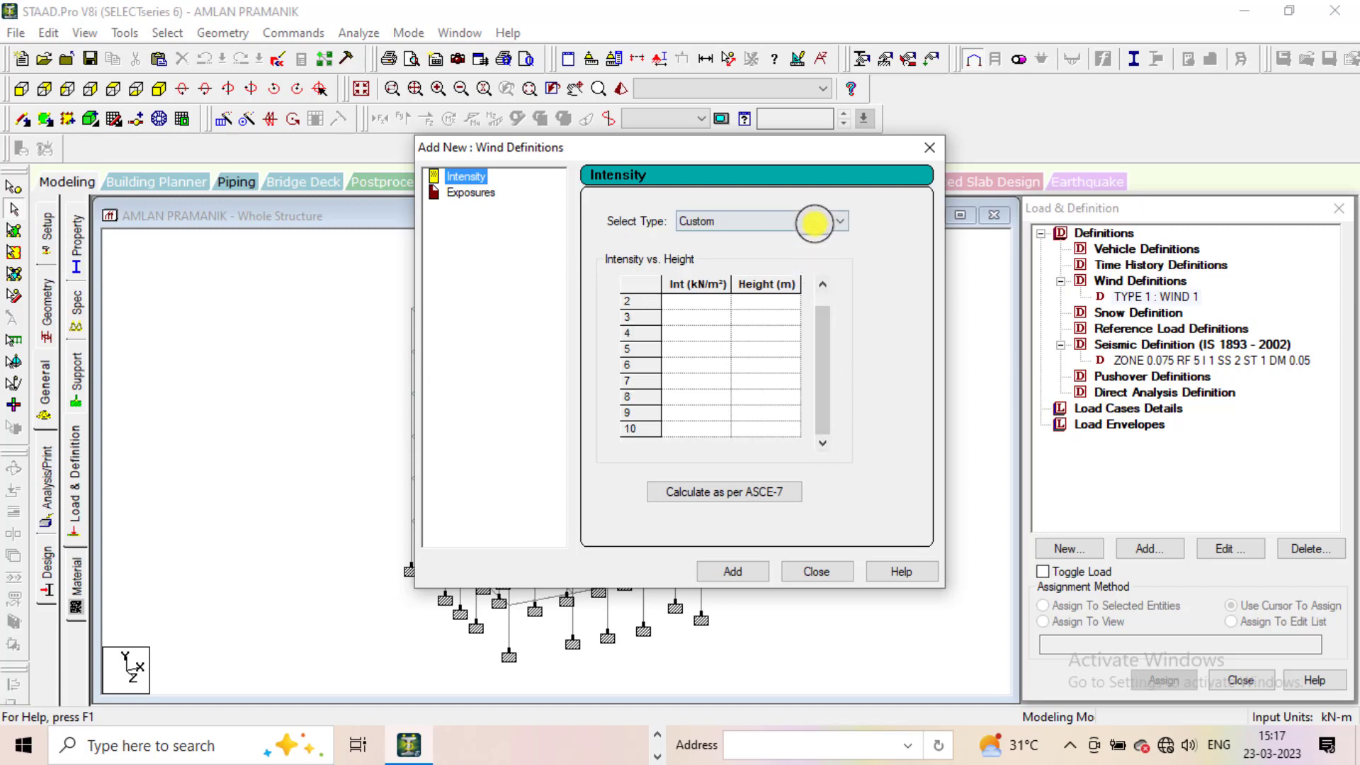
pyautogui.click(814, 221)
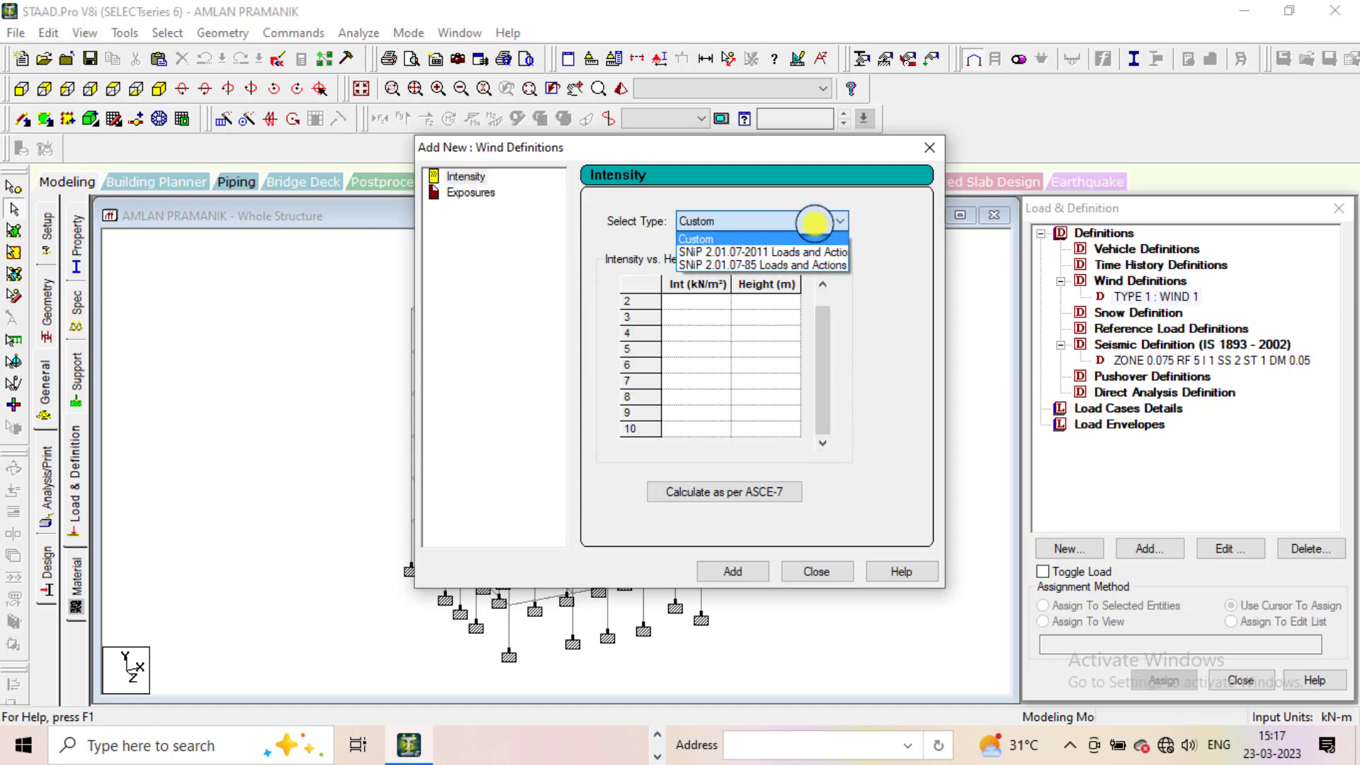
pyautogui.click(813, 222)
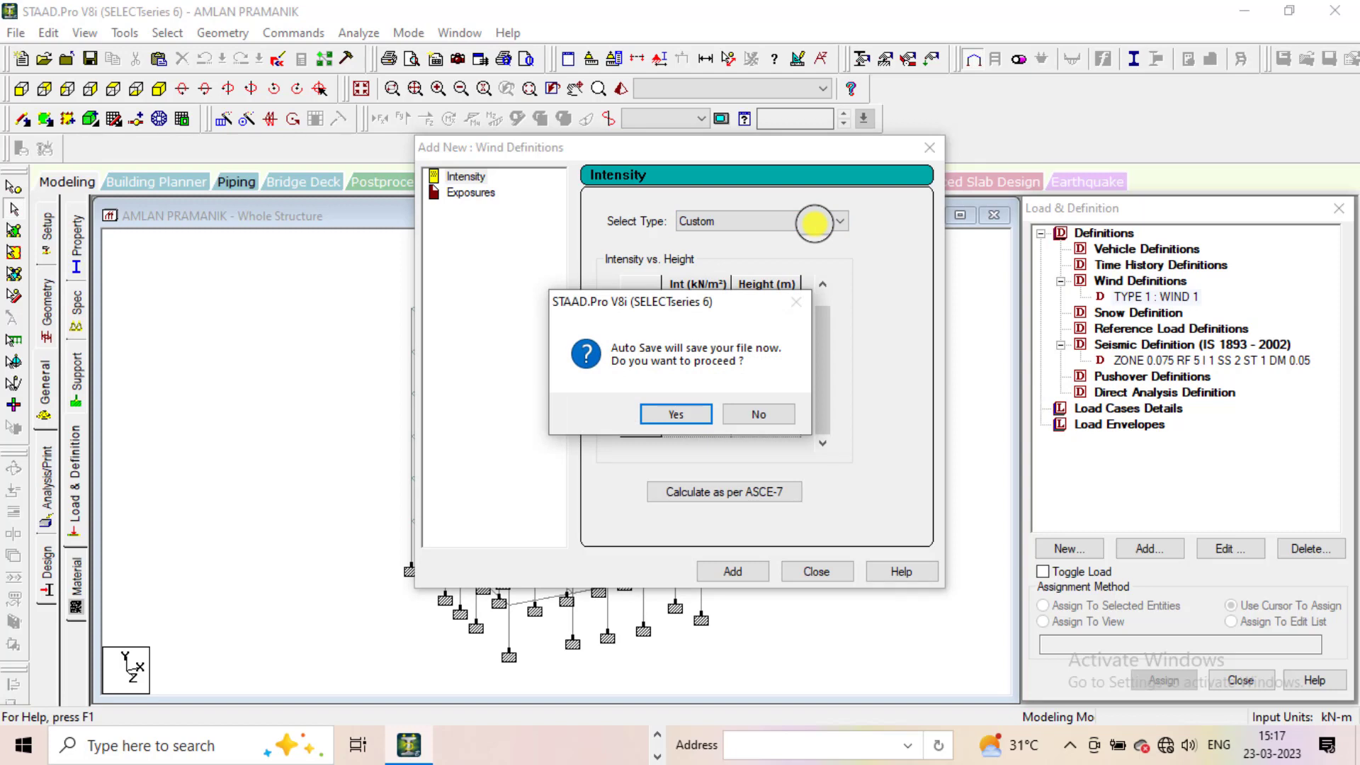
# Accept the auto save, save the modified structure and return to the wind intensity settings
pyautogui.click(652, 411)
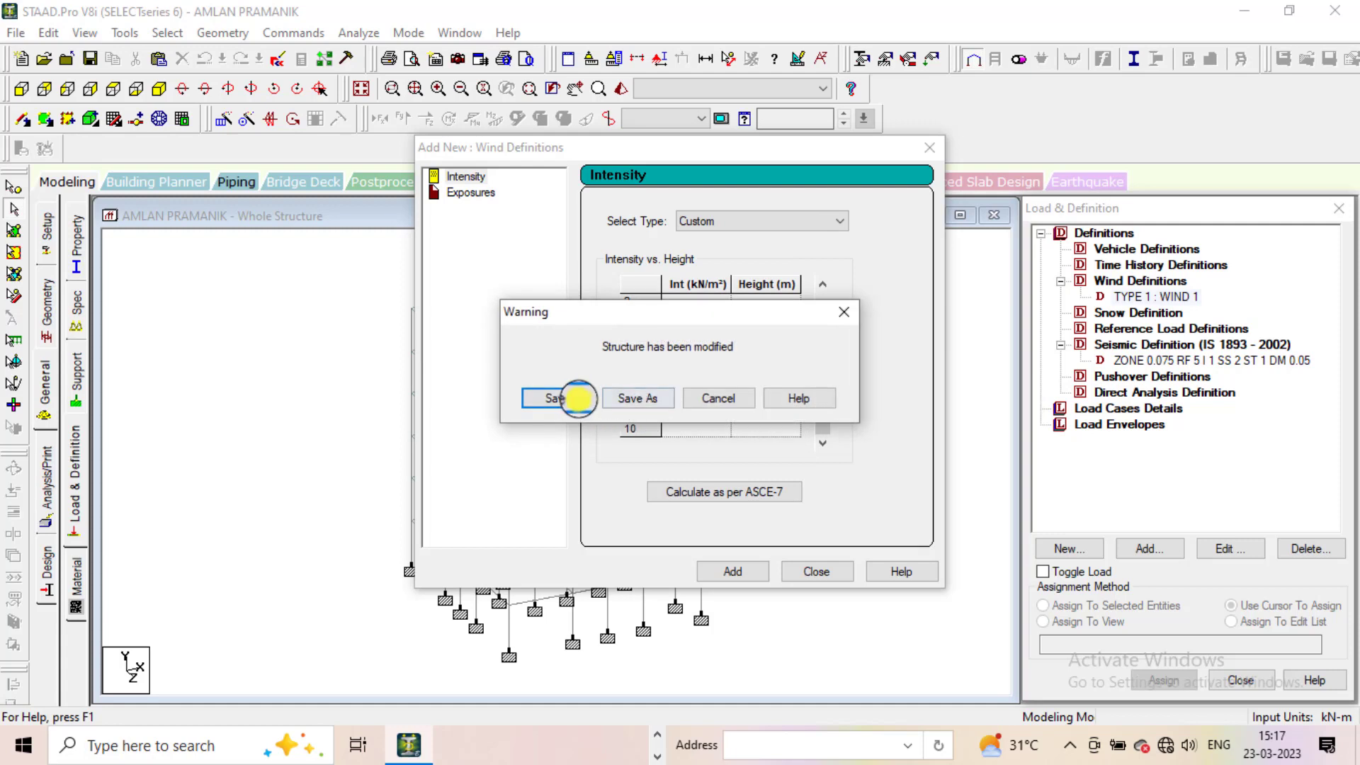
pyautogui.click(574, 398)
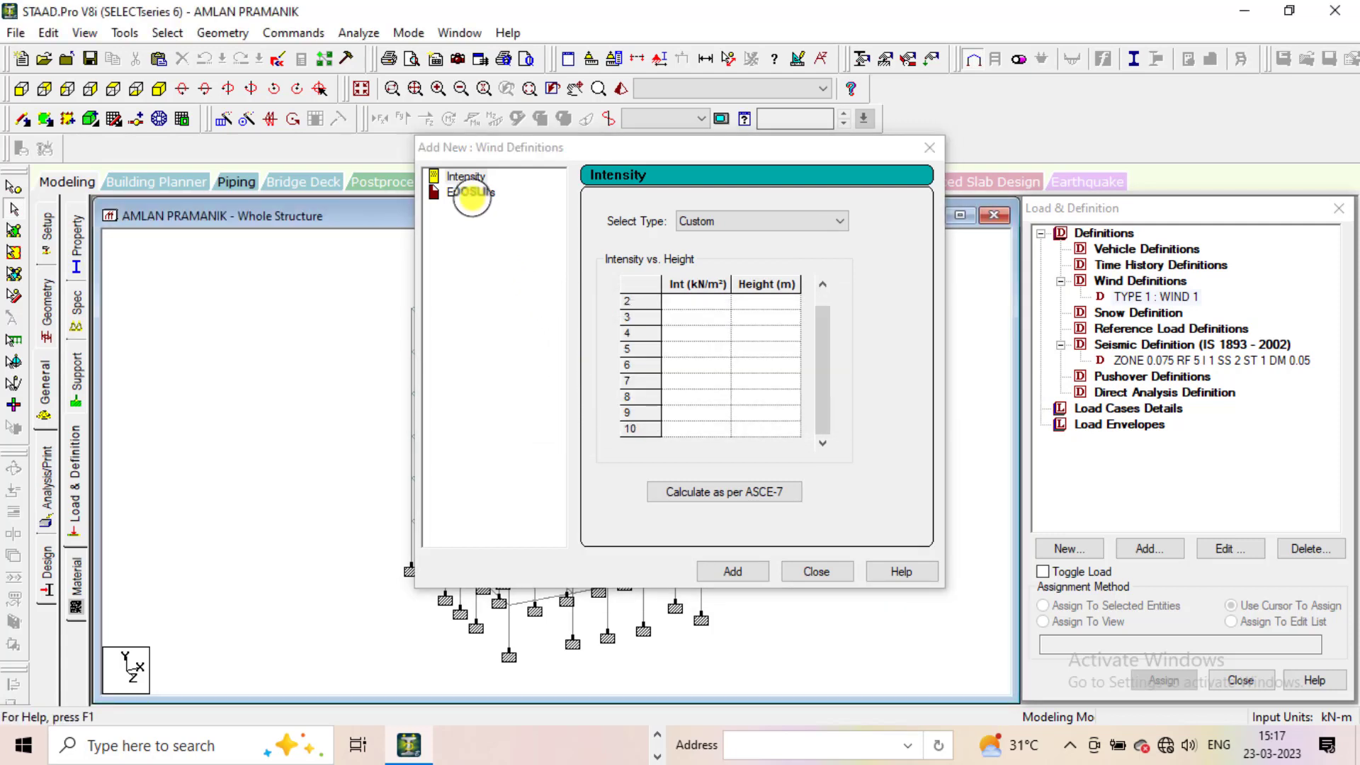
pyautogui.click(471, 194)
pyautogui.click(476, 178)
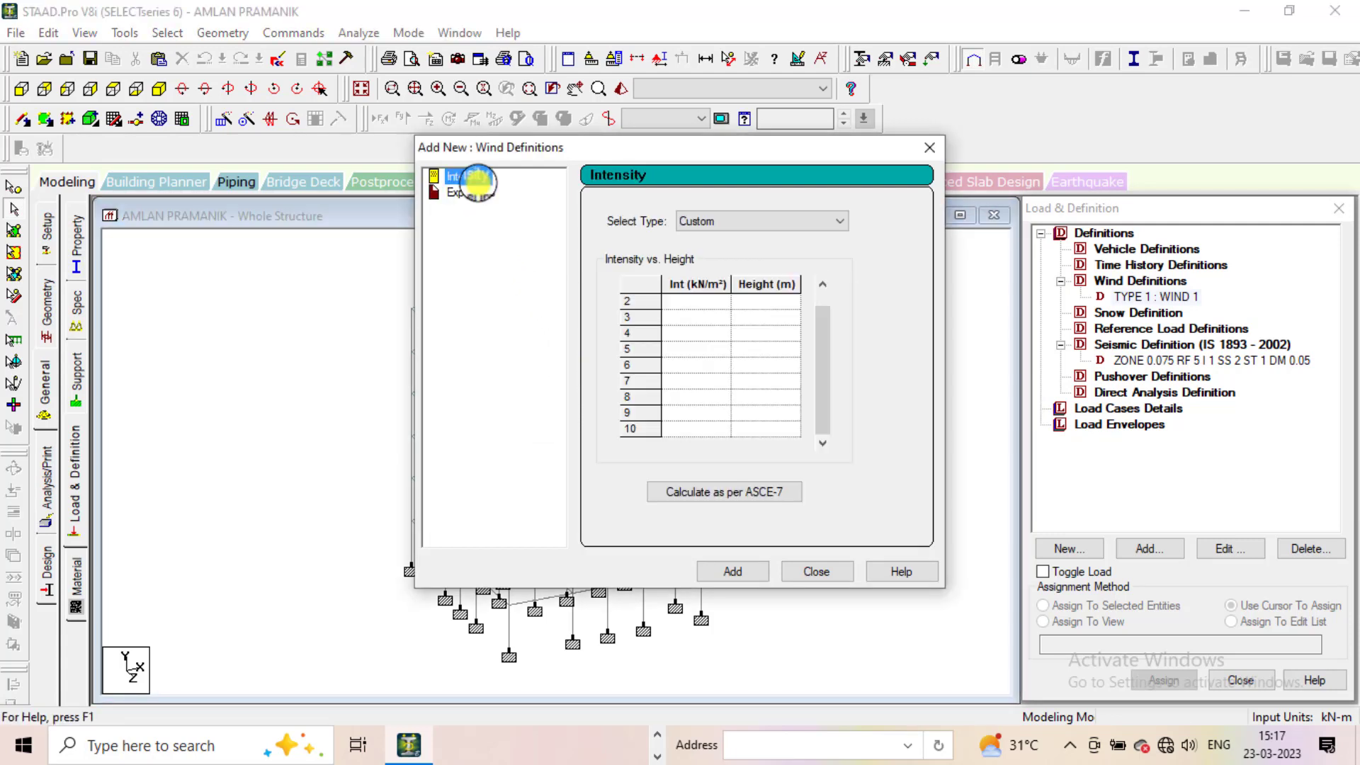
# Start calculating the intensity as per ASCE-7 and review the common data, main building data and building design pressure
pyautogui.click(707, 491)
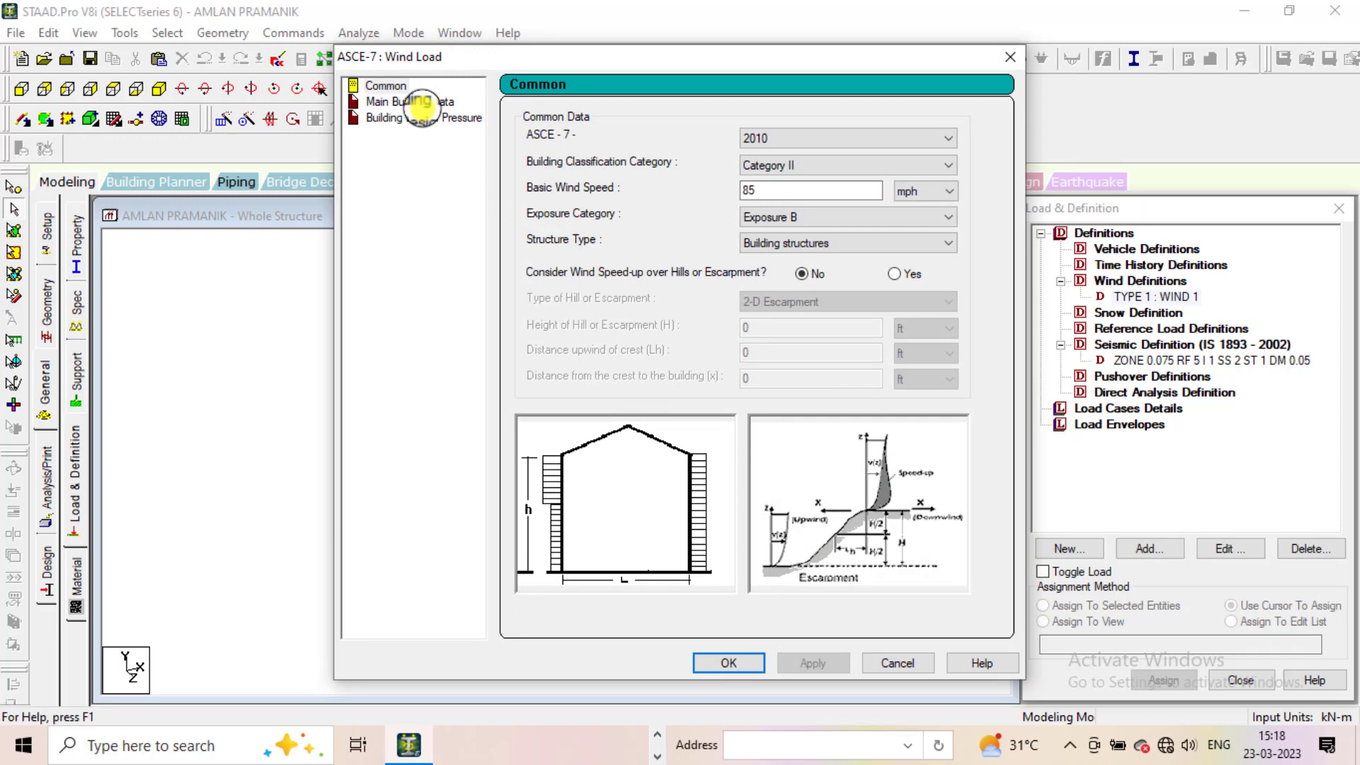
pyautogui.click(422, 103)
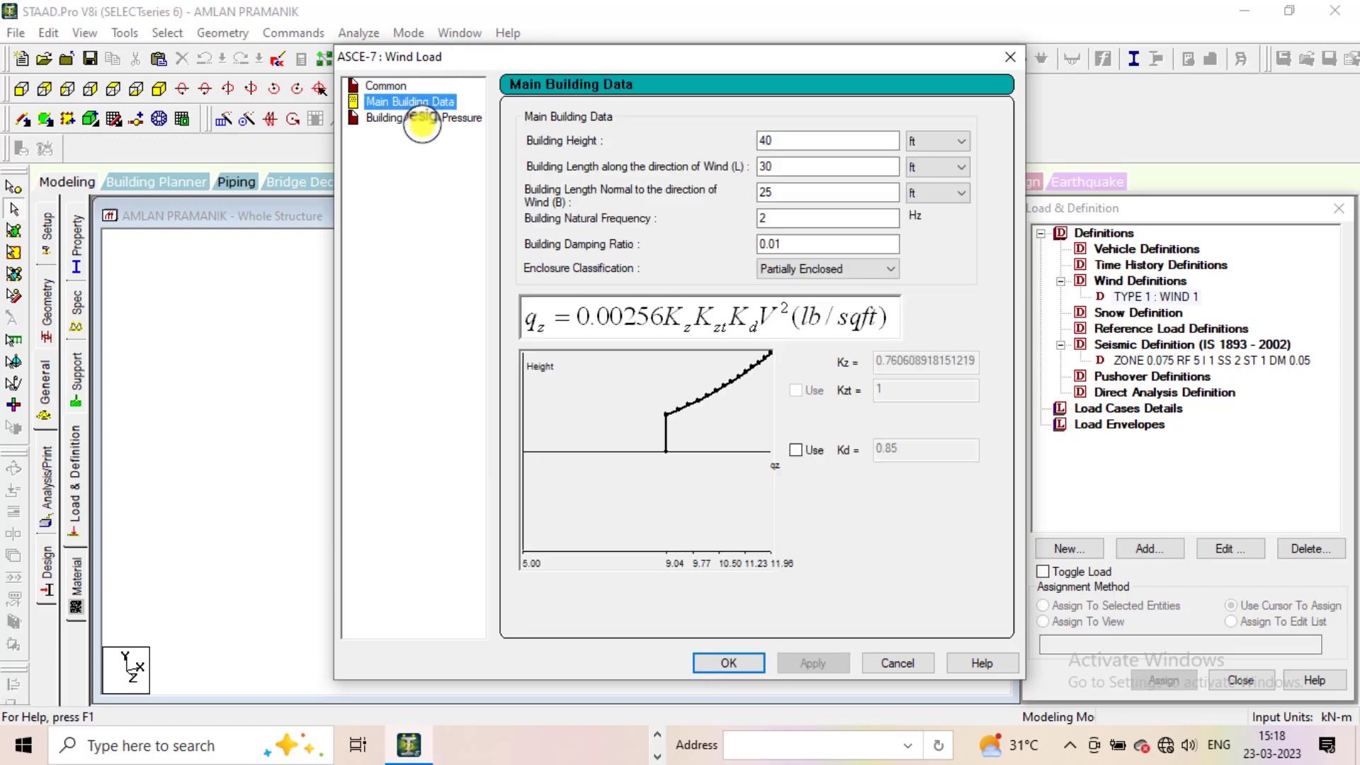
pyautogui.click(422, 119)
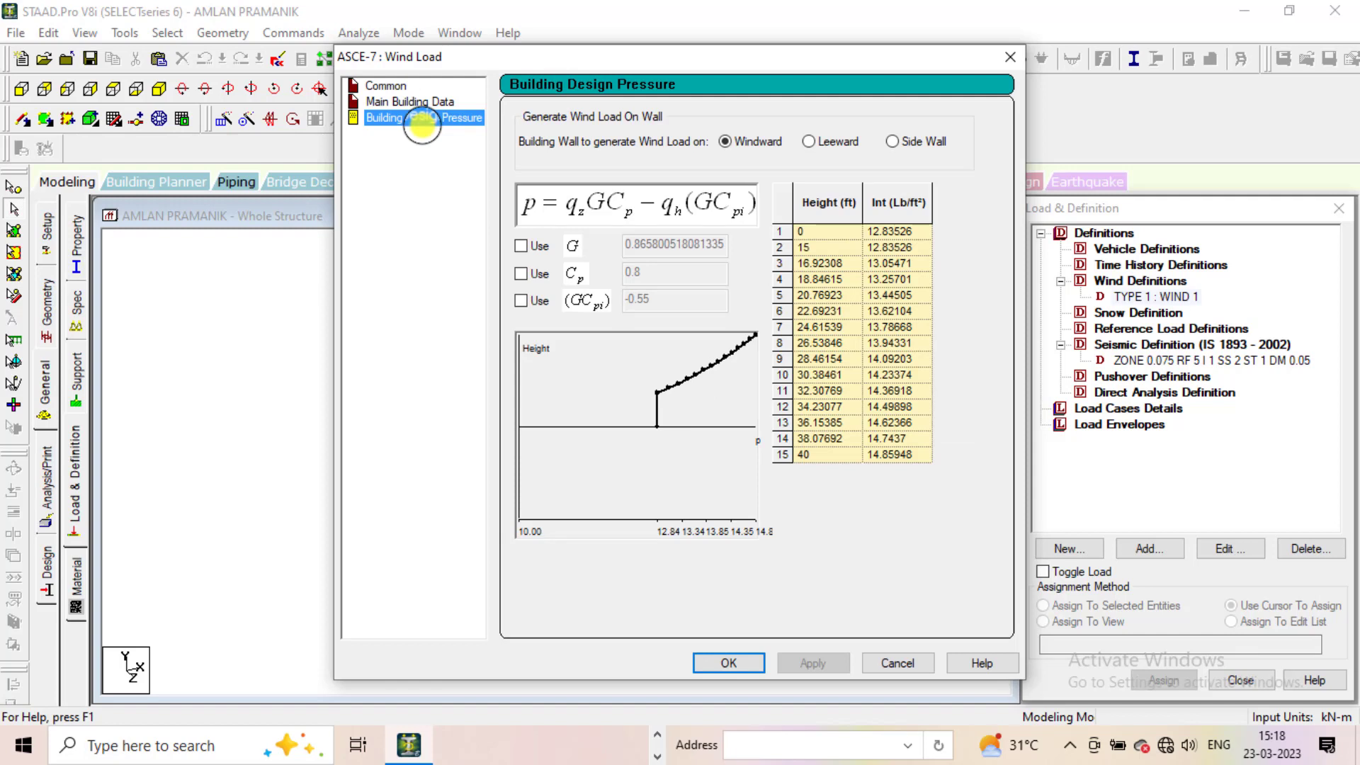
pyautogui.click(410, 102)
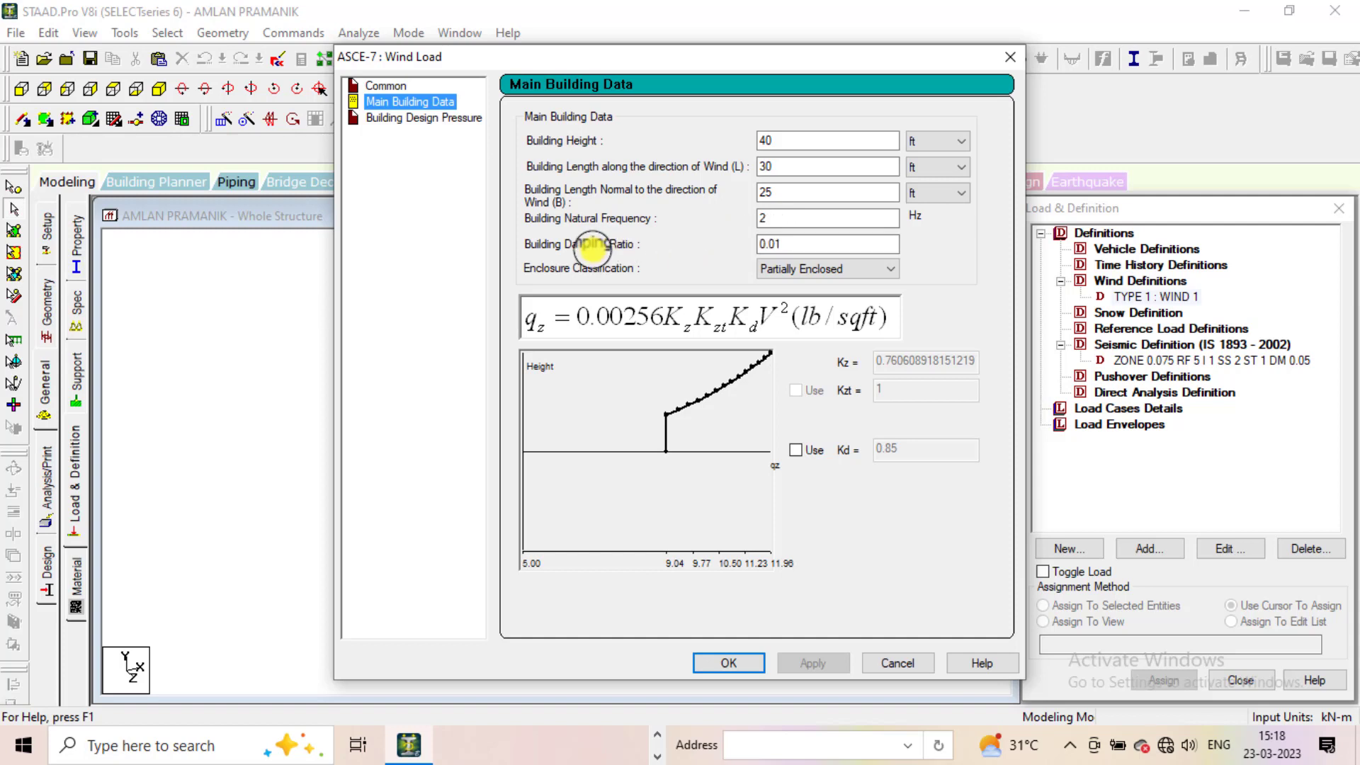
# Set the building height to 50 ft, the length along the wind to 40 ft and the length normal to the wind to 35 ft
pyautogui.click(763, 216)
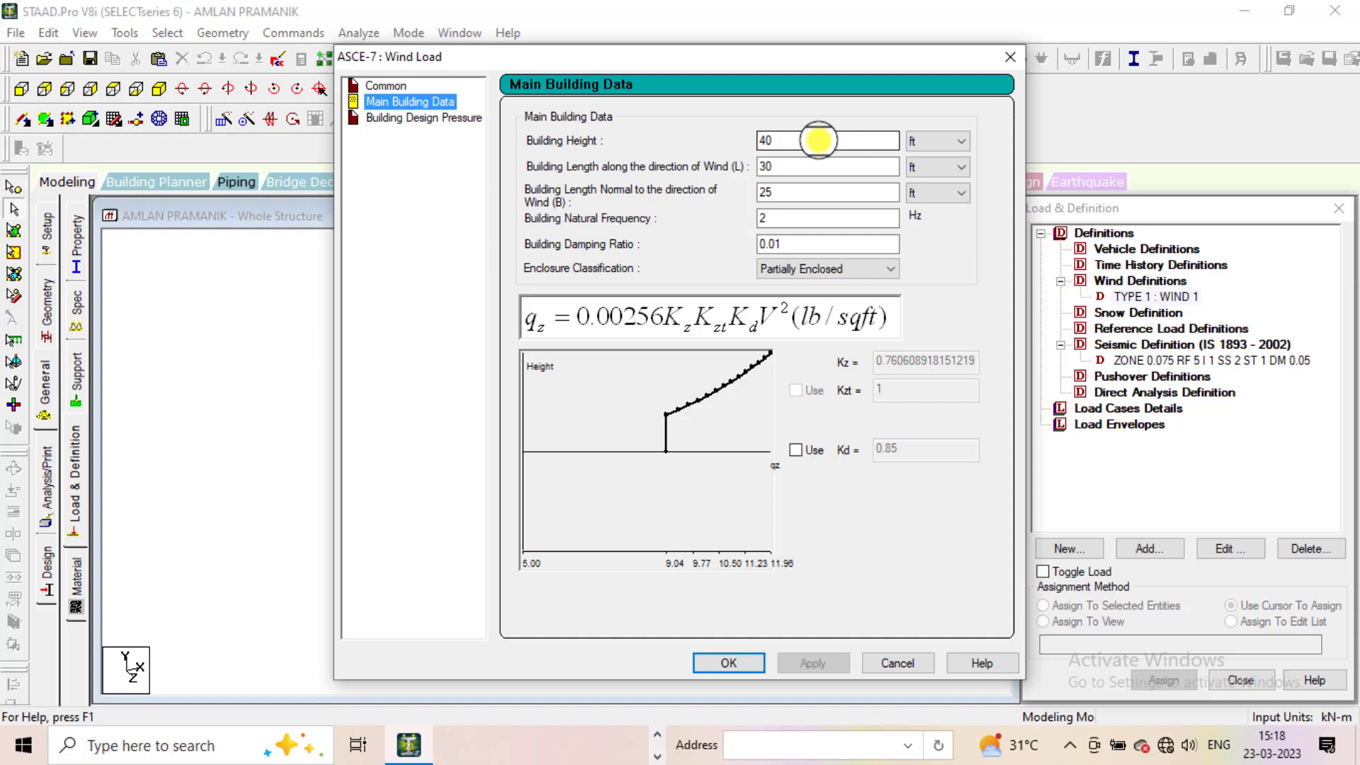
pyautogui.moveTo(819, 140); pyautogui.dragTo(735, 138)
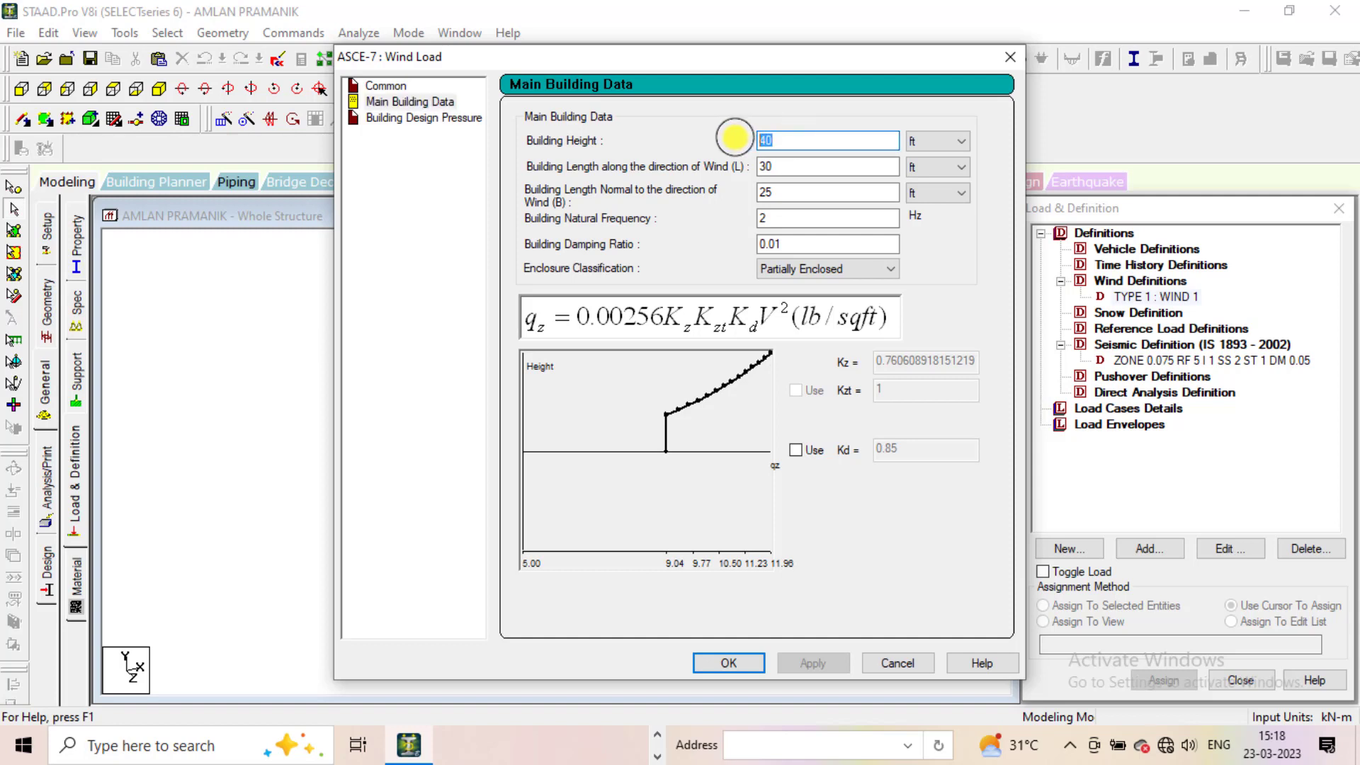
pyautogui.write('50')
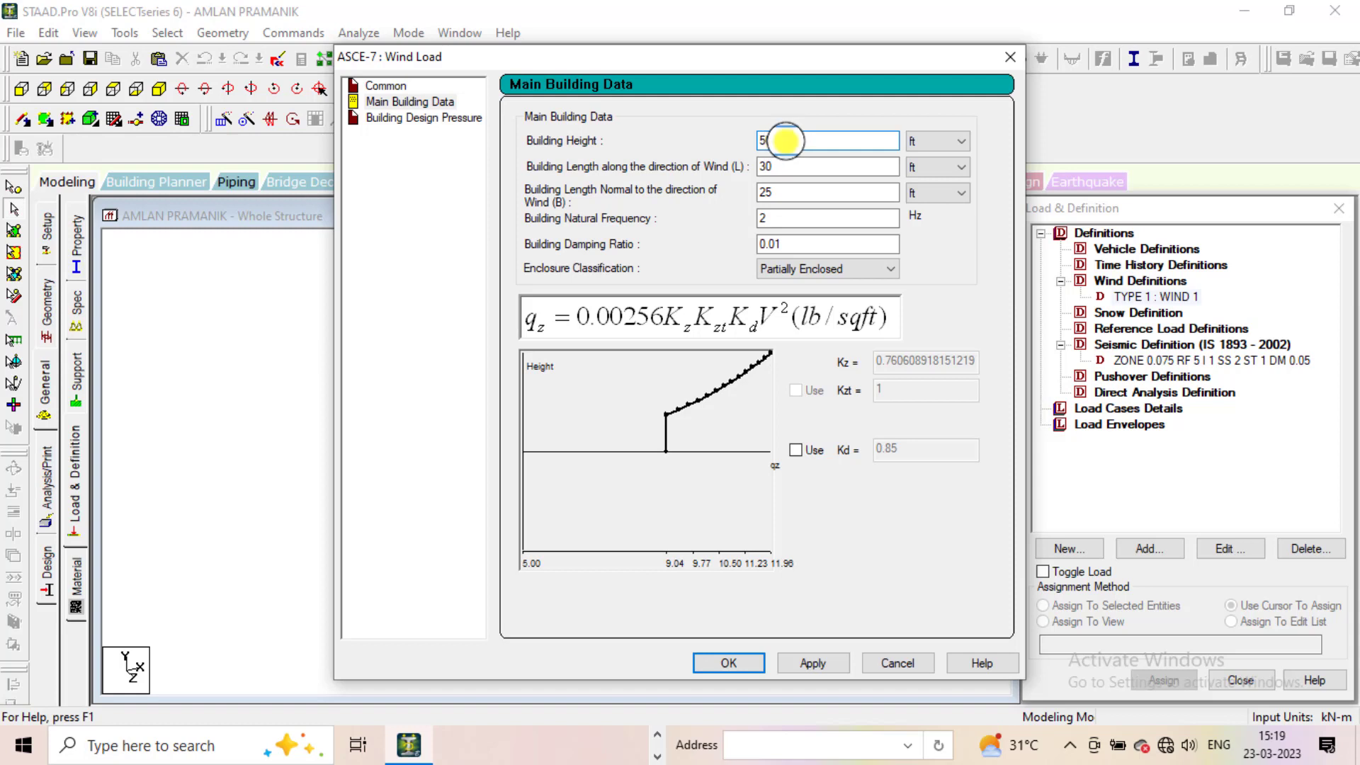
pyautogui.click(784, 163)
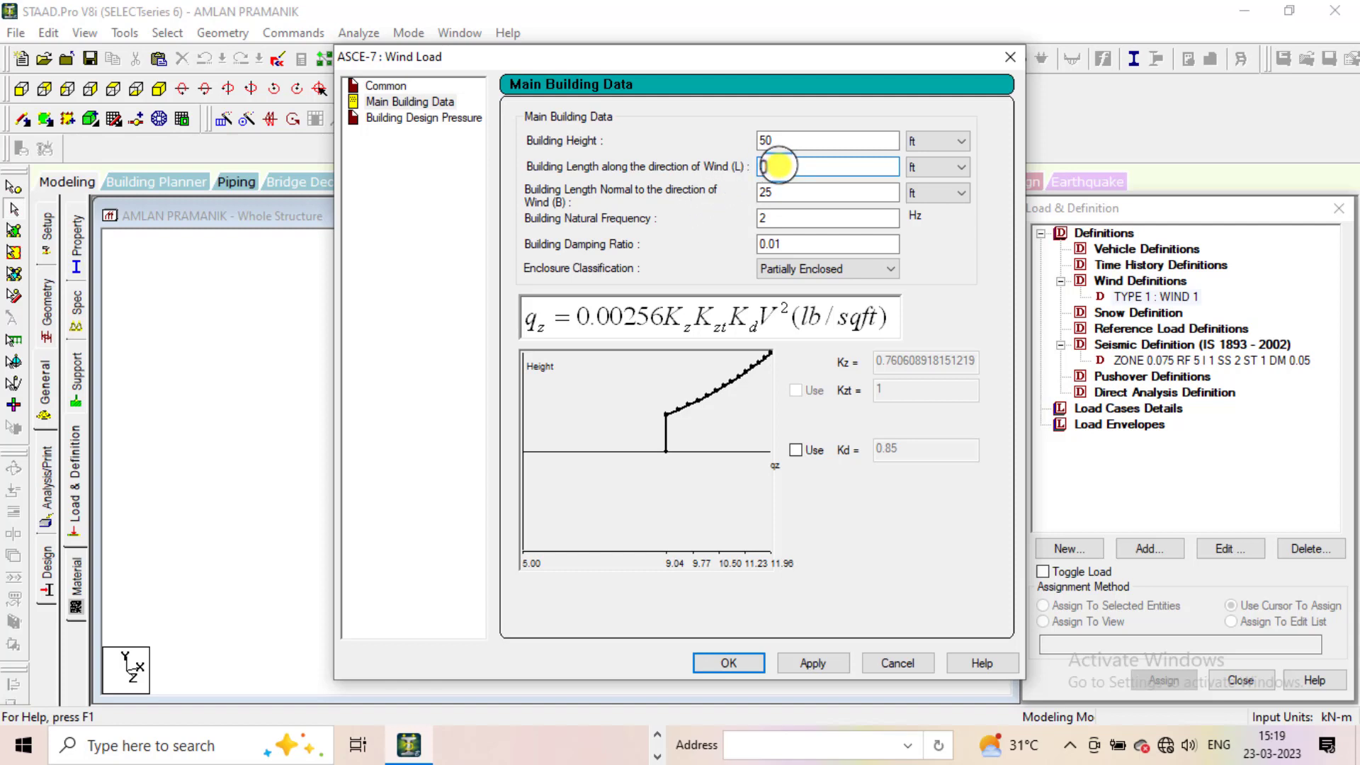
pyautogui.moveTo(782, 167); pyautogui.dragTo(744, 168)
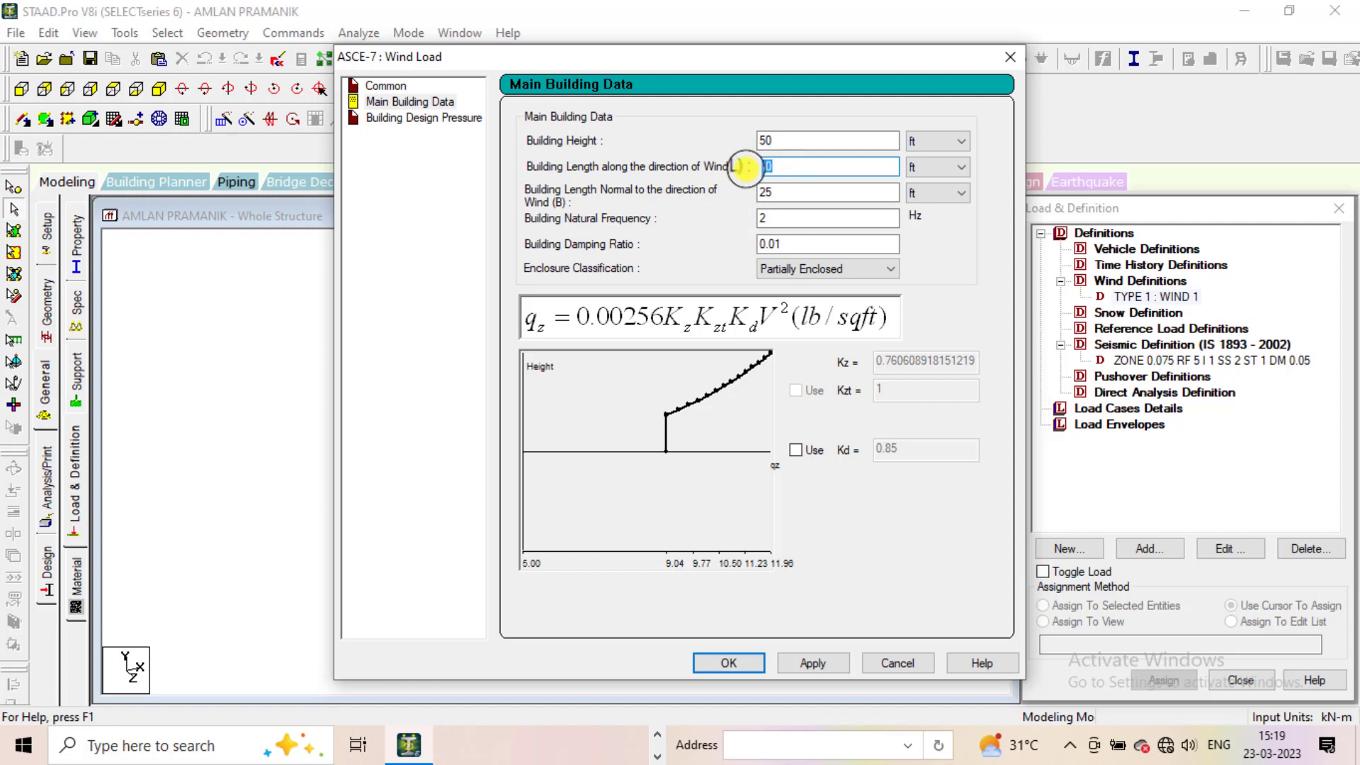
pyautogui.write('40')
pyautogui.moveTo(778, 192); pyautogui.dragTo(739, 186)
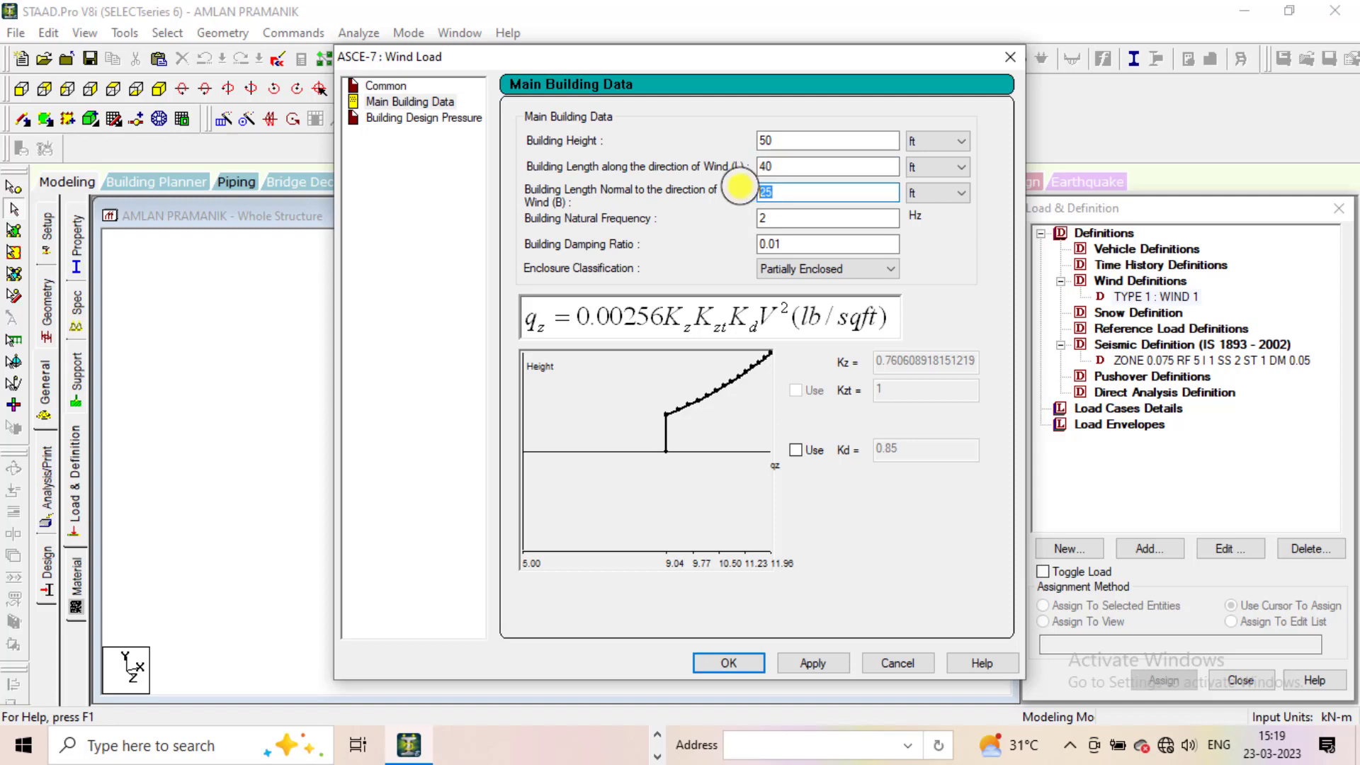
pyautogui.write('35')
# Keep the natural frequency of 2 Hz and damping ratio of 0.01, and apply the ASCE-7 data to fill the intensity table
pyautogui.click(800, 217)
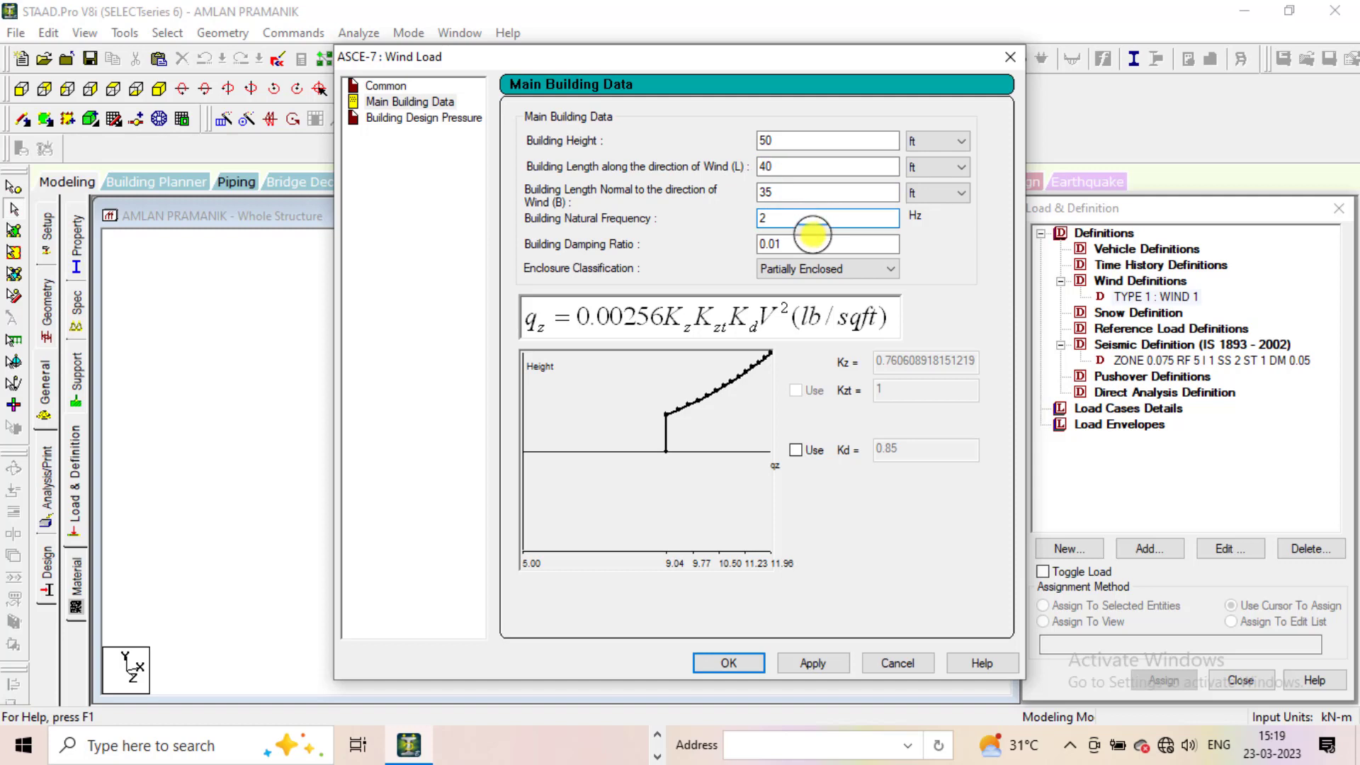
pyautogui.click(812, 238)
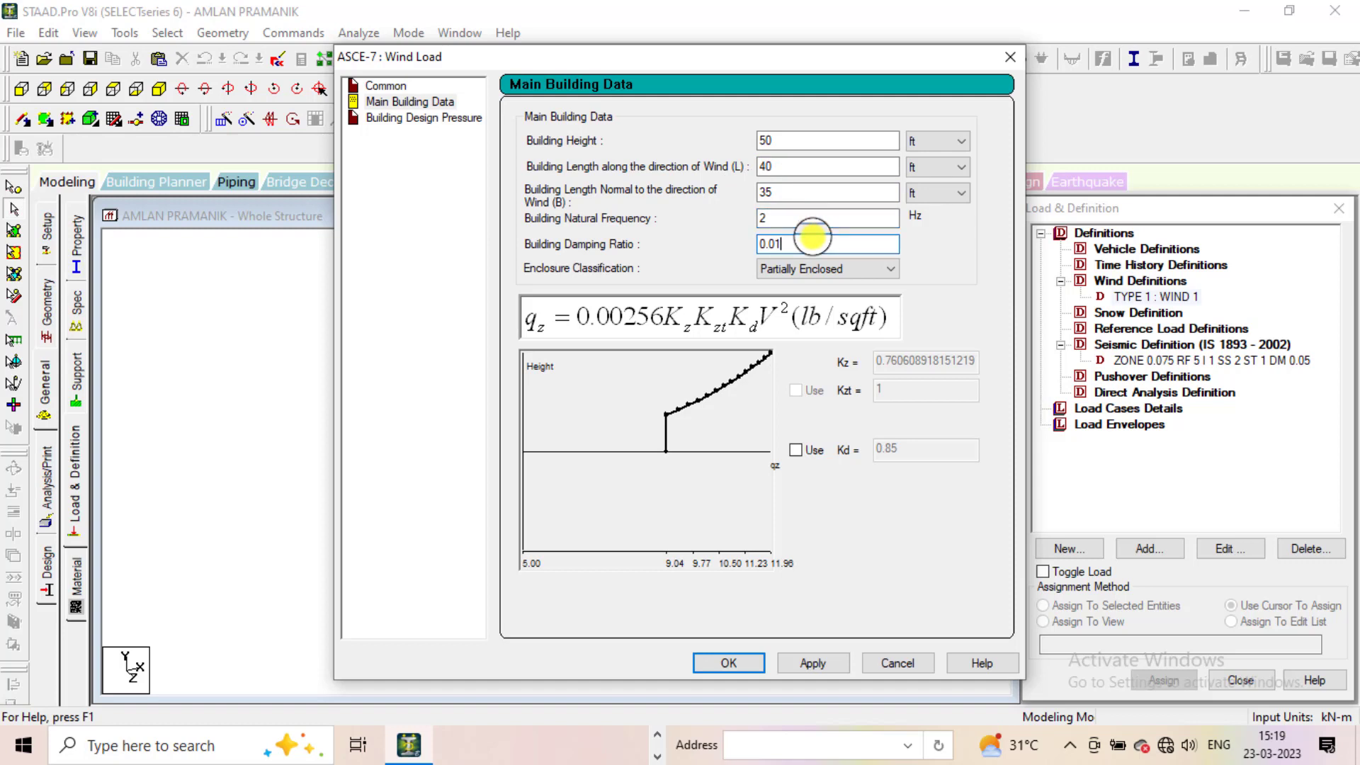
pyautogui.click(815, 662)
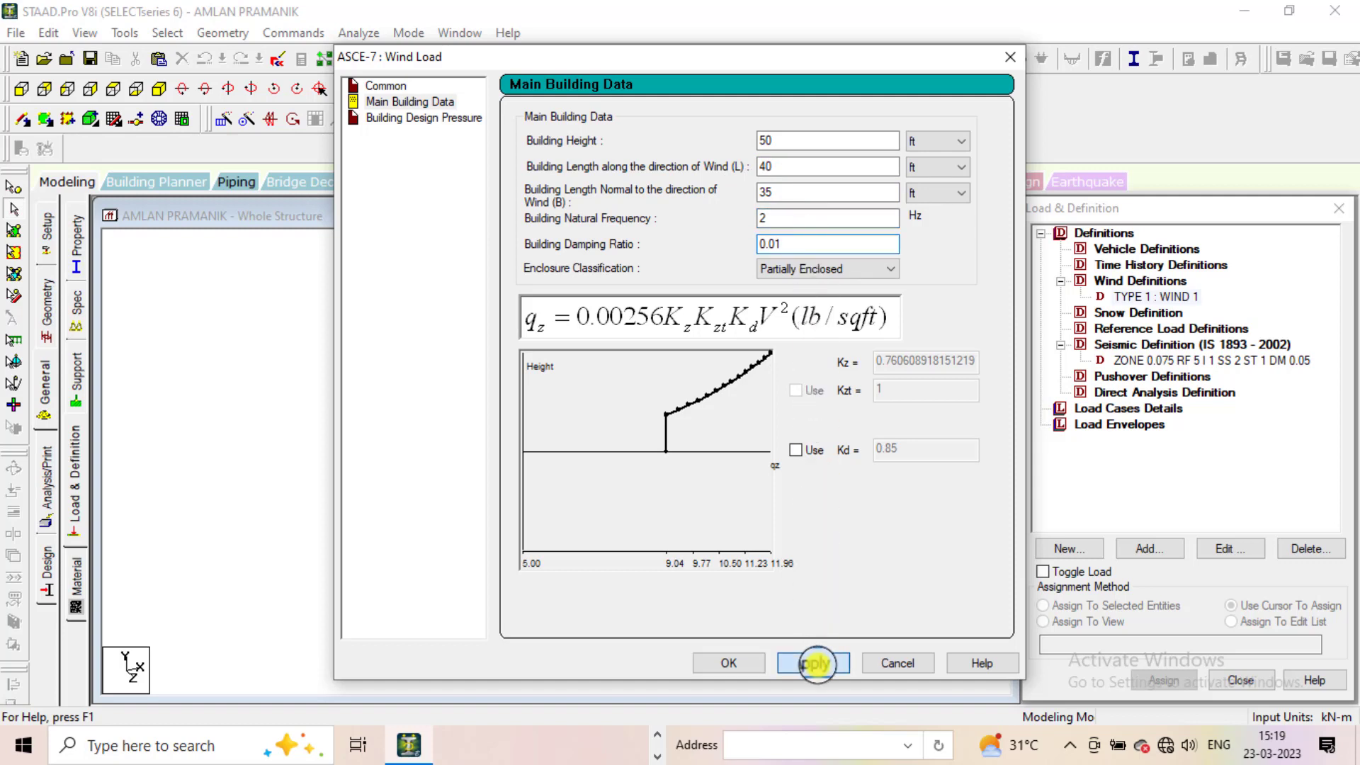
pyautogui.click(742, 663)
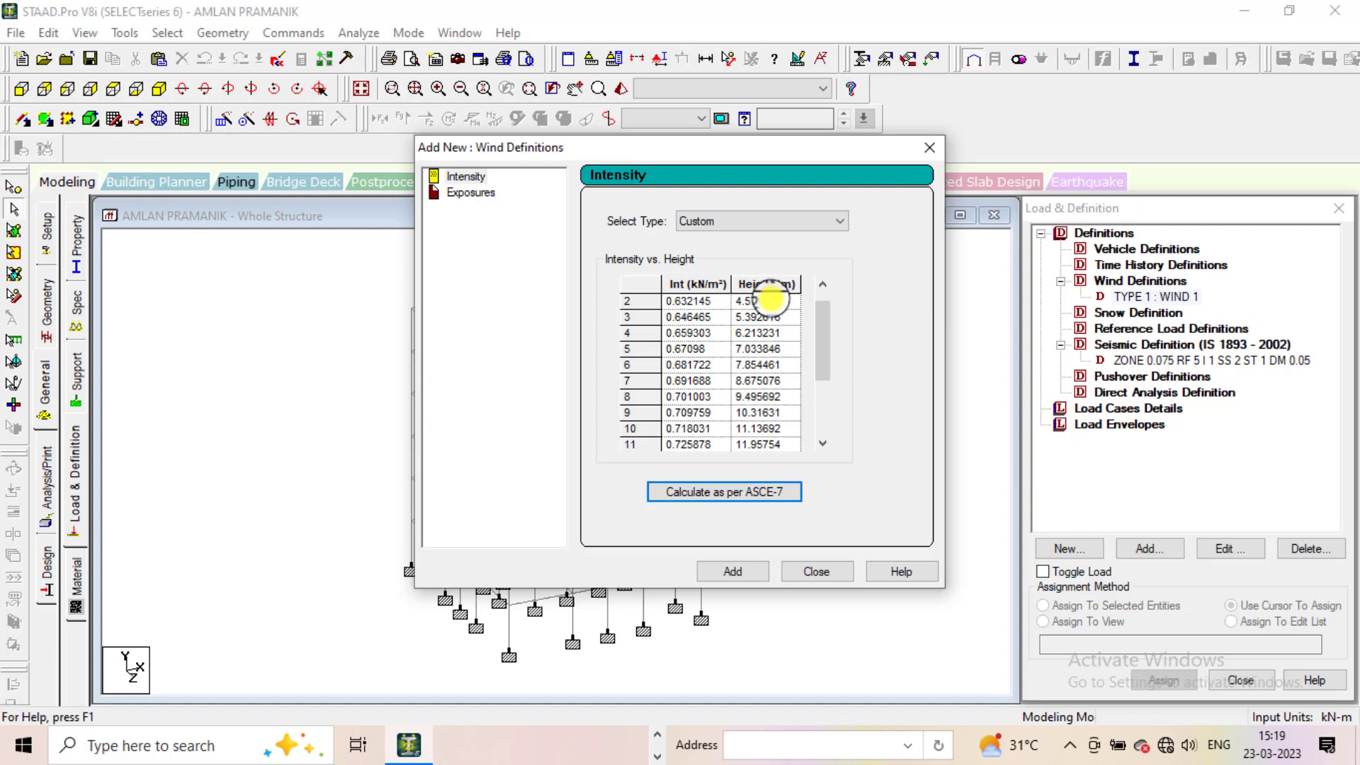
# Check the calculated intensity versus height table, keep the Custom type and add the intensity to WIND 1 without an exposure factor
pyautogui.moveTo(822, 346)
pyautogui.mouseDown()
pyautogui.moveTo(825, 431)
pyautogui.moveTo(840, 337)
pyautogui.mouseUp()
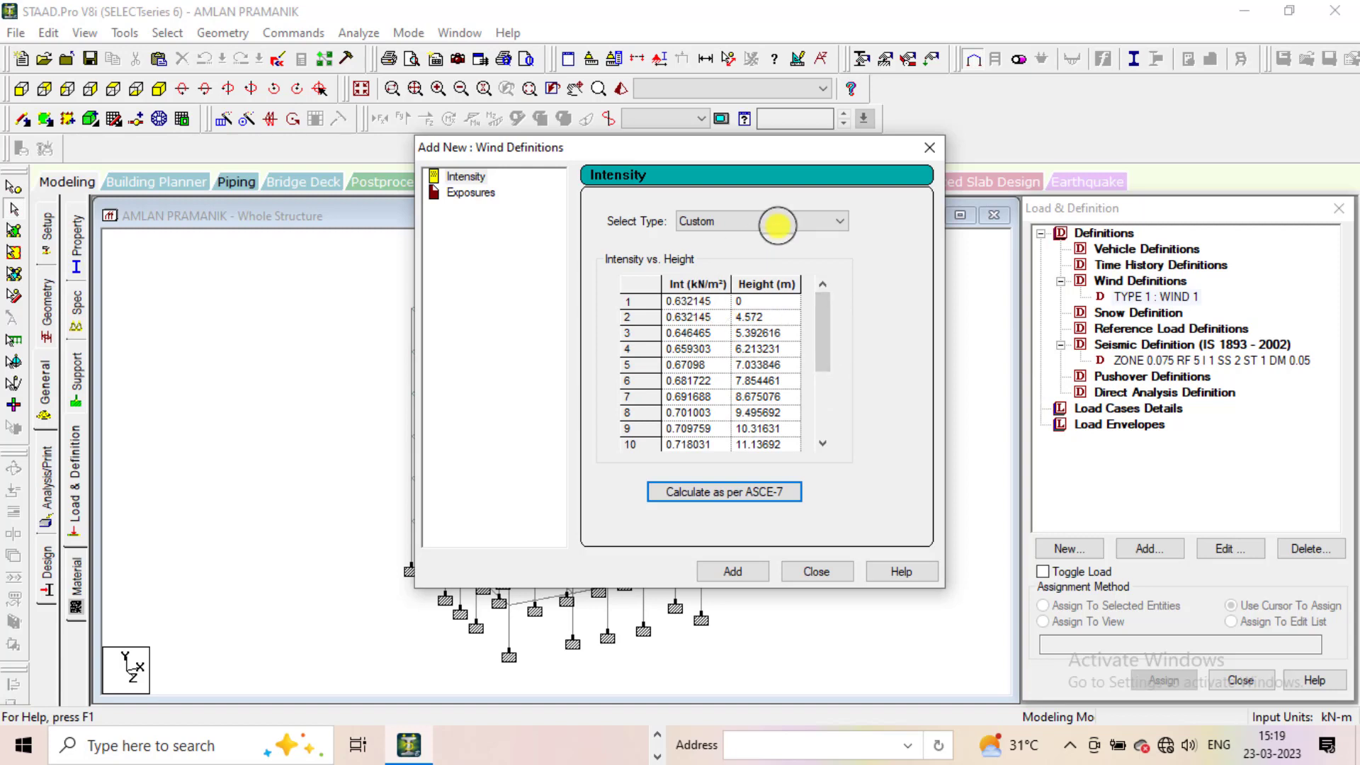
pyautogui.click(777, 222)
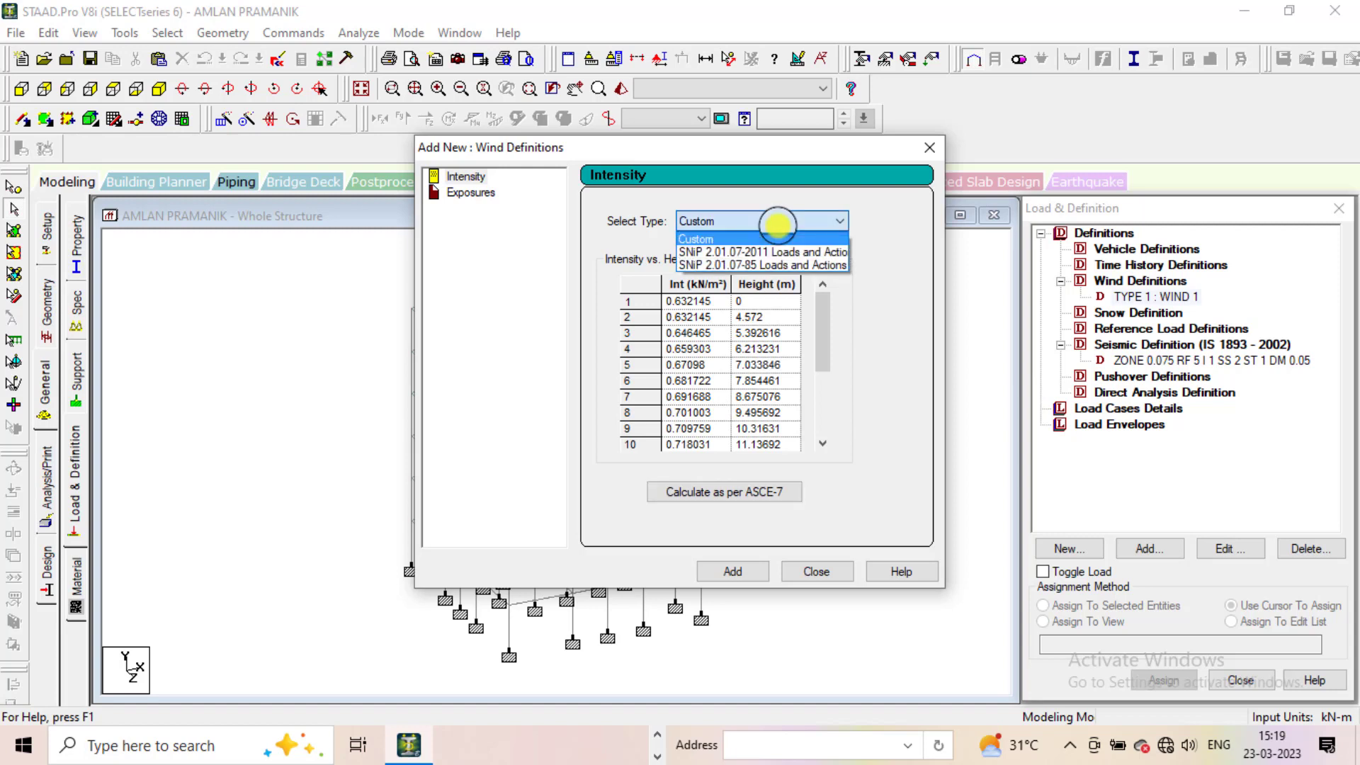
pyautogui.click(777, 225)
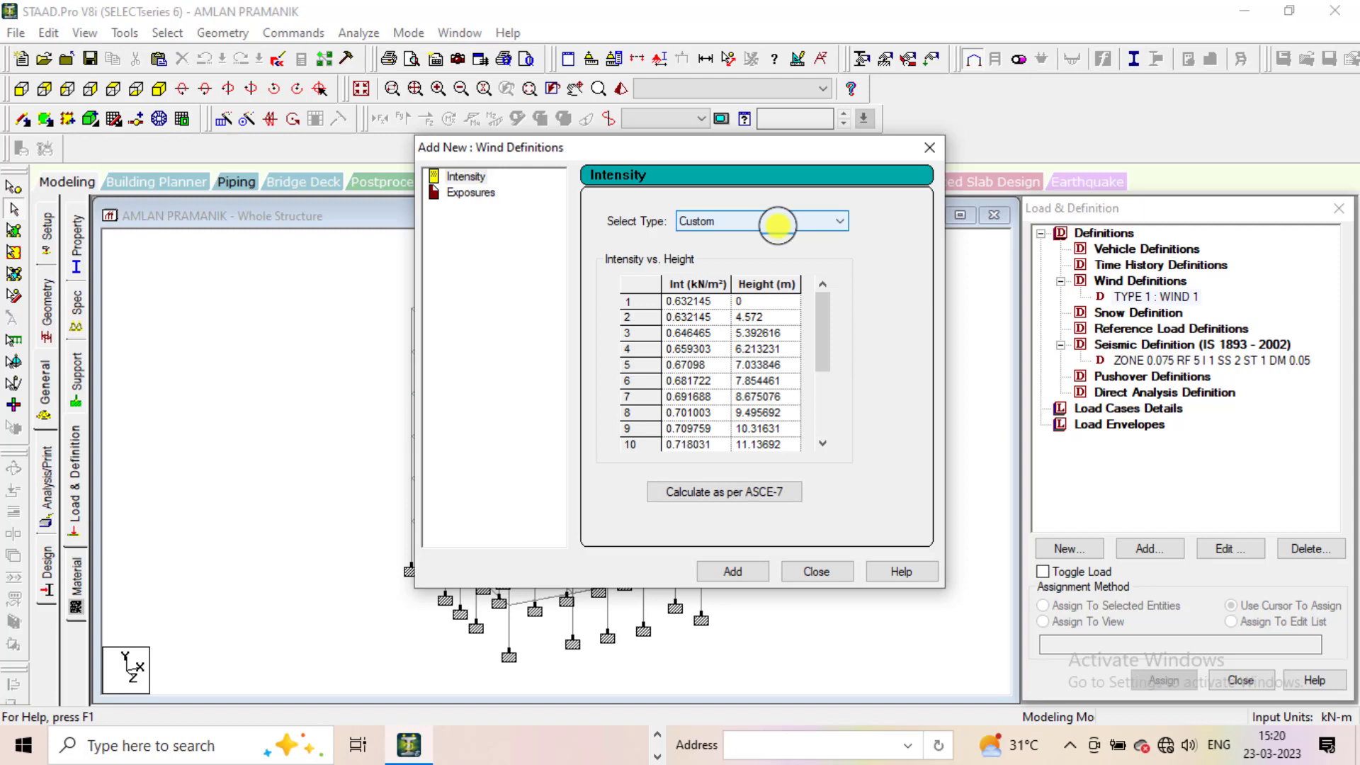
pyautogui.click(735, 571)
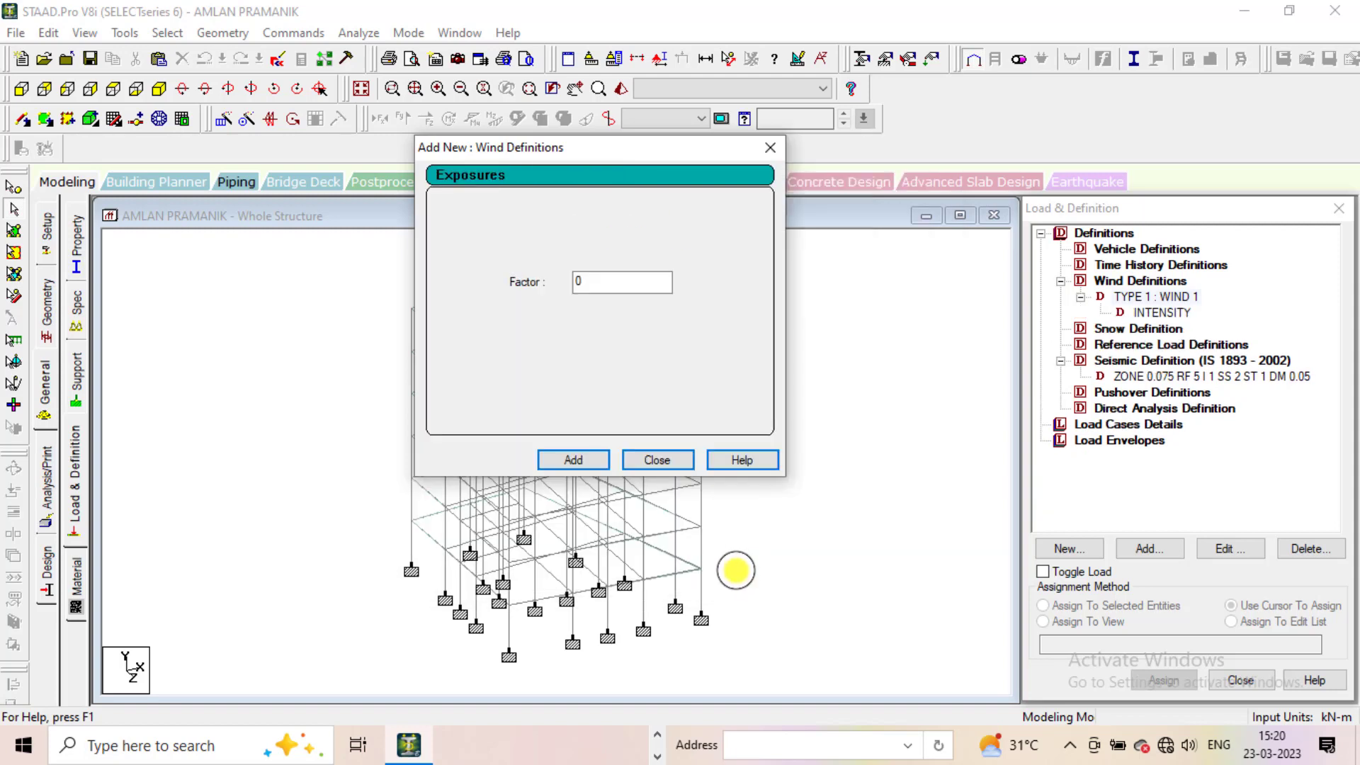
pyautogui.click(651, 460)
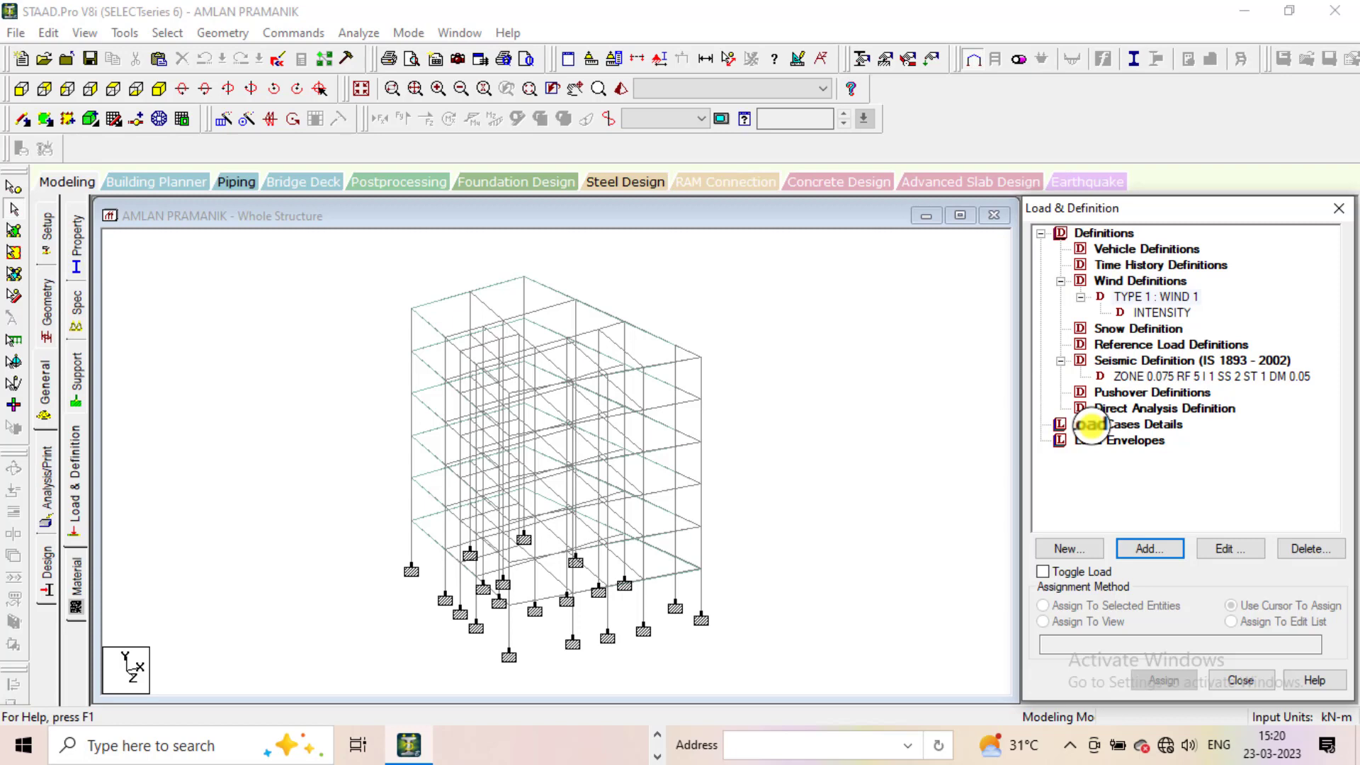
# Add primary load case 1 with the Seismic loading type and the title "seismic"
pyautogui.click(1090, 425)
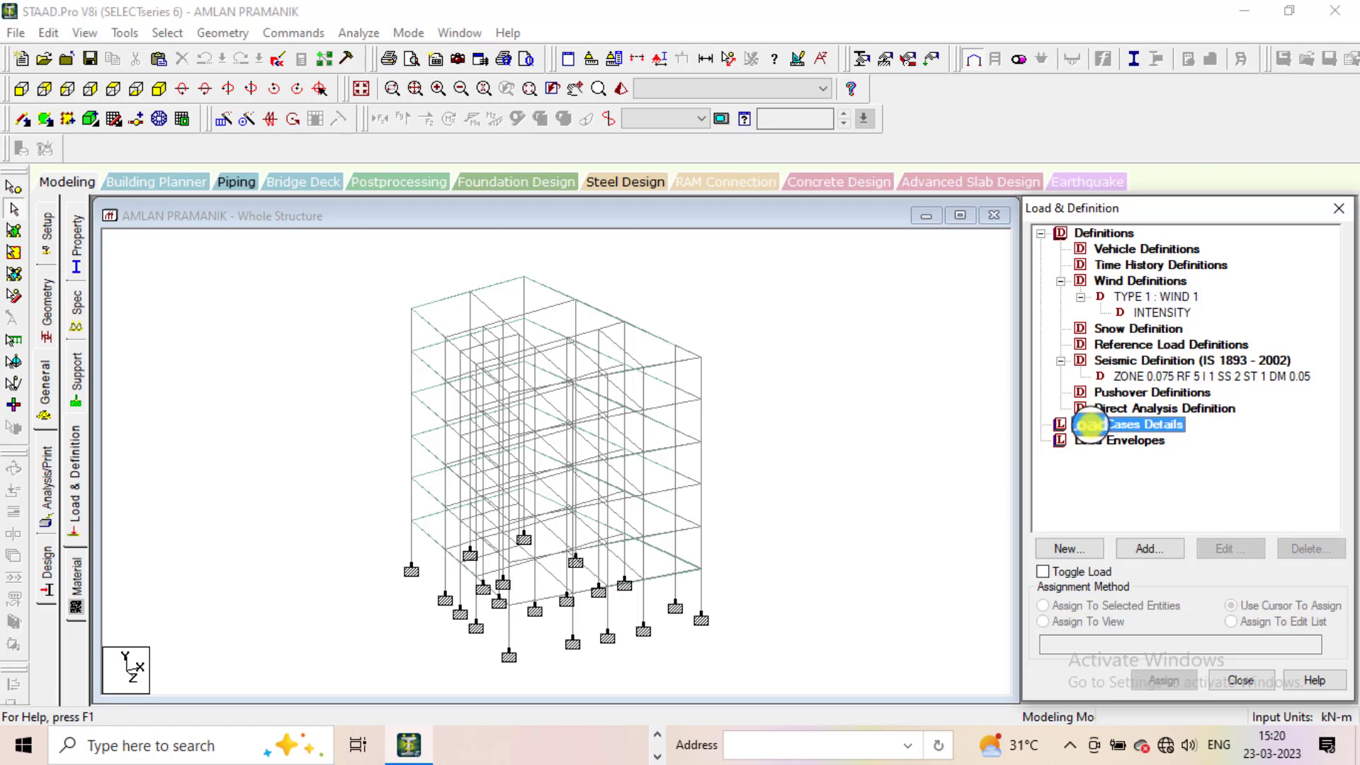
pyautogui.click(1132, 547)
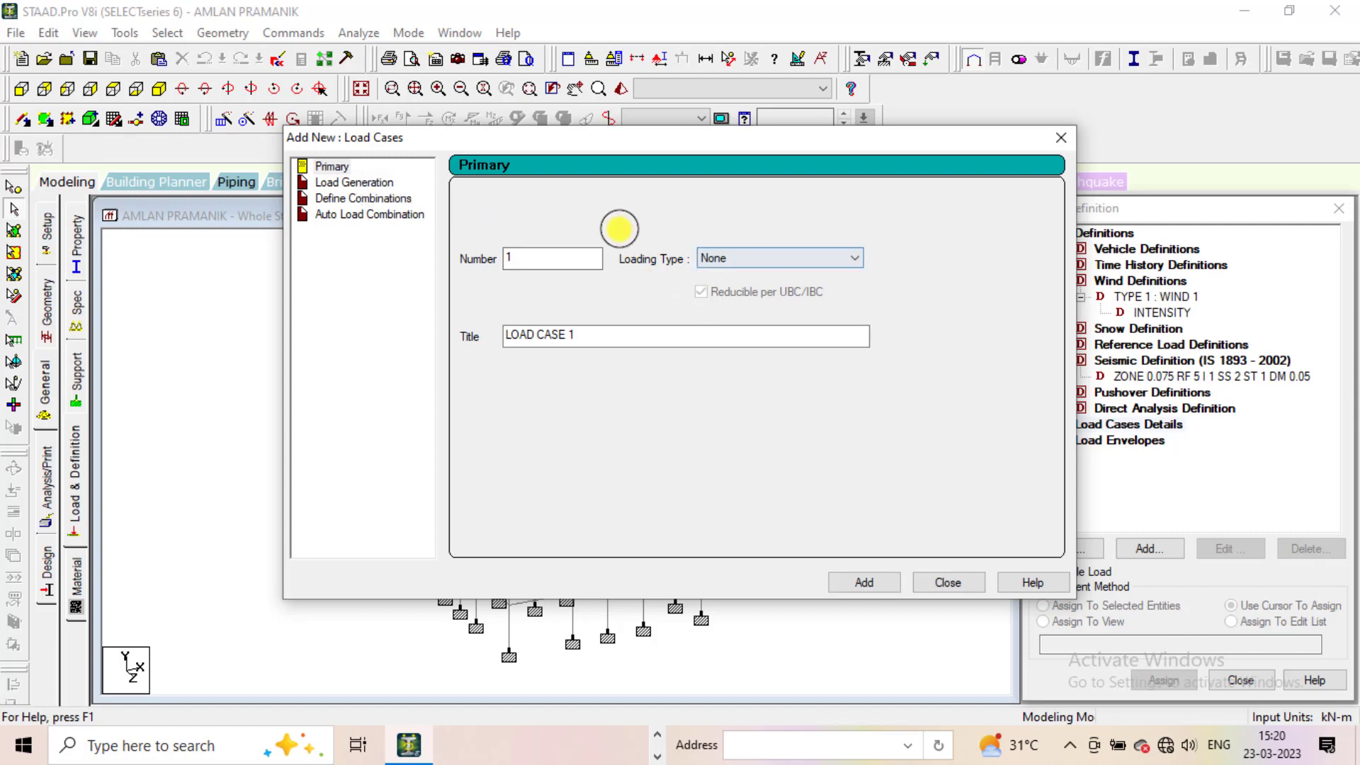
pyautogui.click(806, 257)
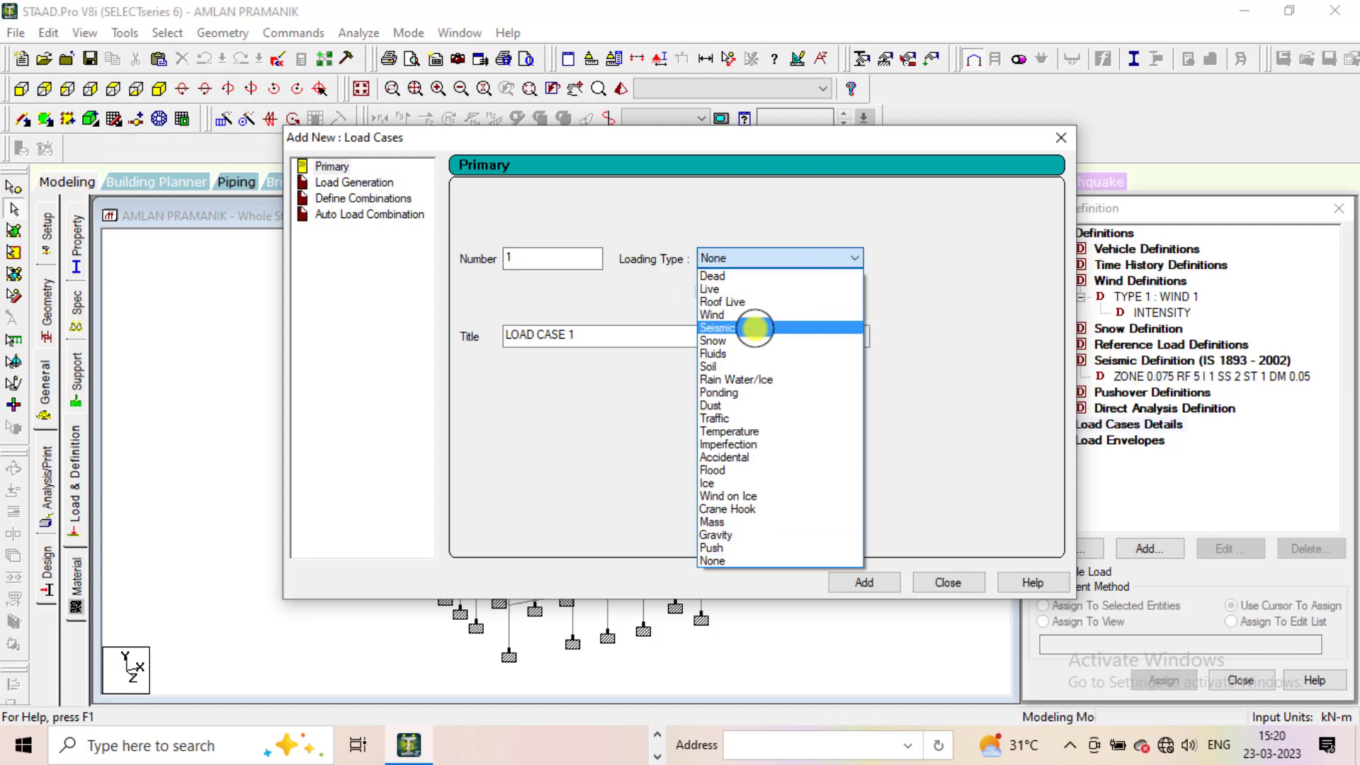
pyautogui.click(755, 327)
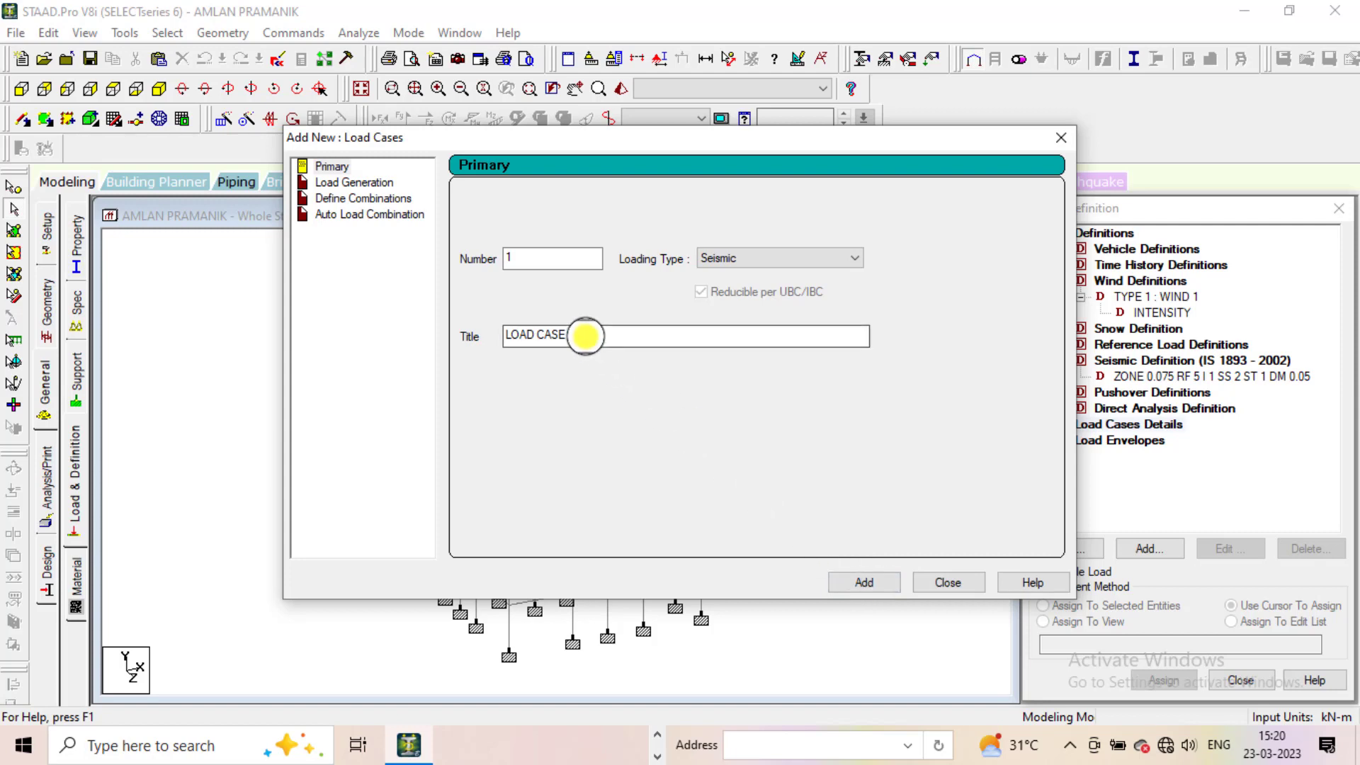
pyautogui.moveTo(586, 338); pyautogui.dragTo(455, 333)
pyautogui.write('se')
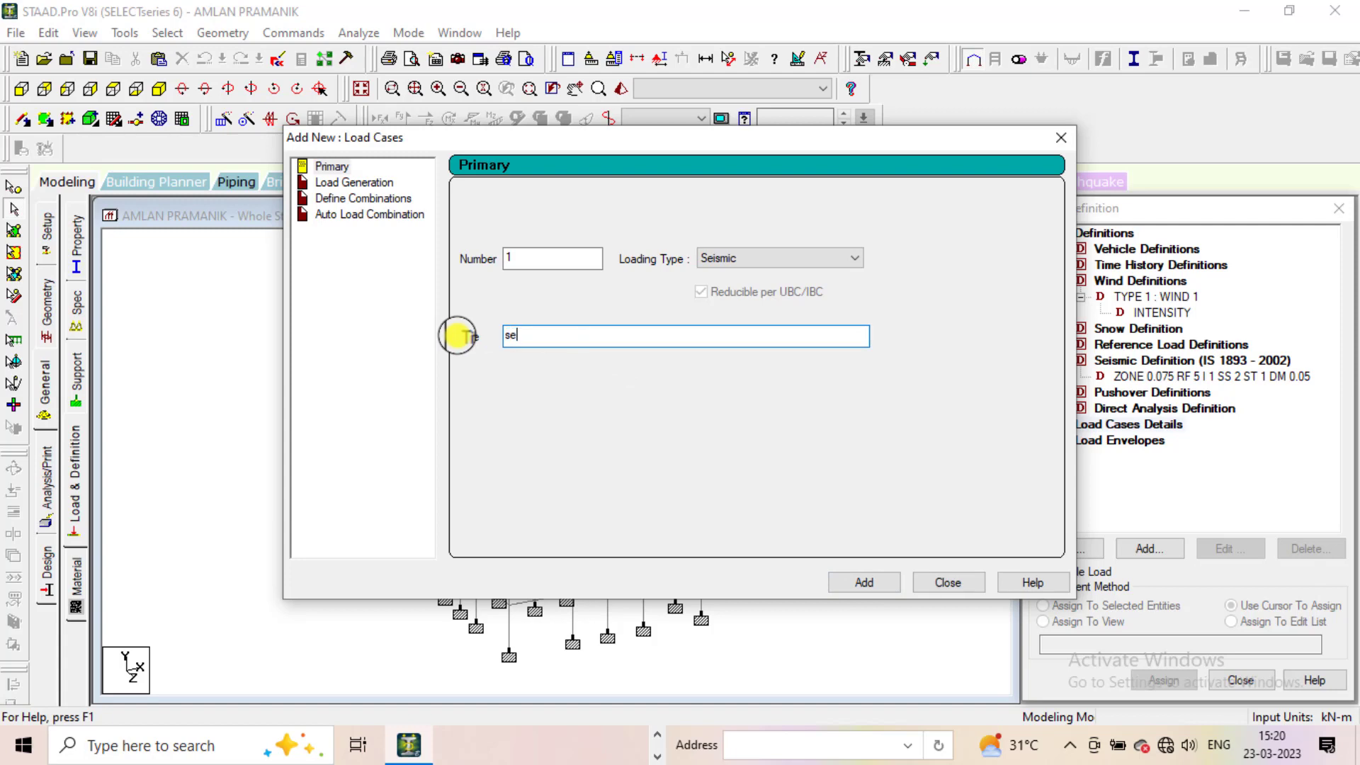
pyautogui.write('ismic')
pyautogui.click(879, 587)
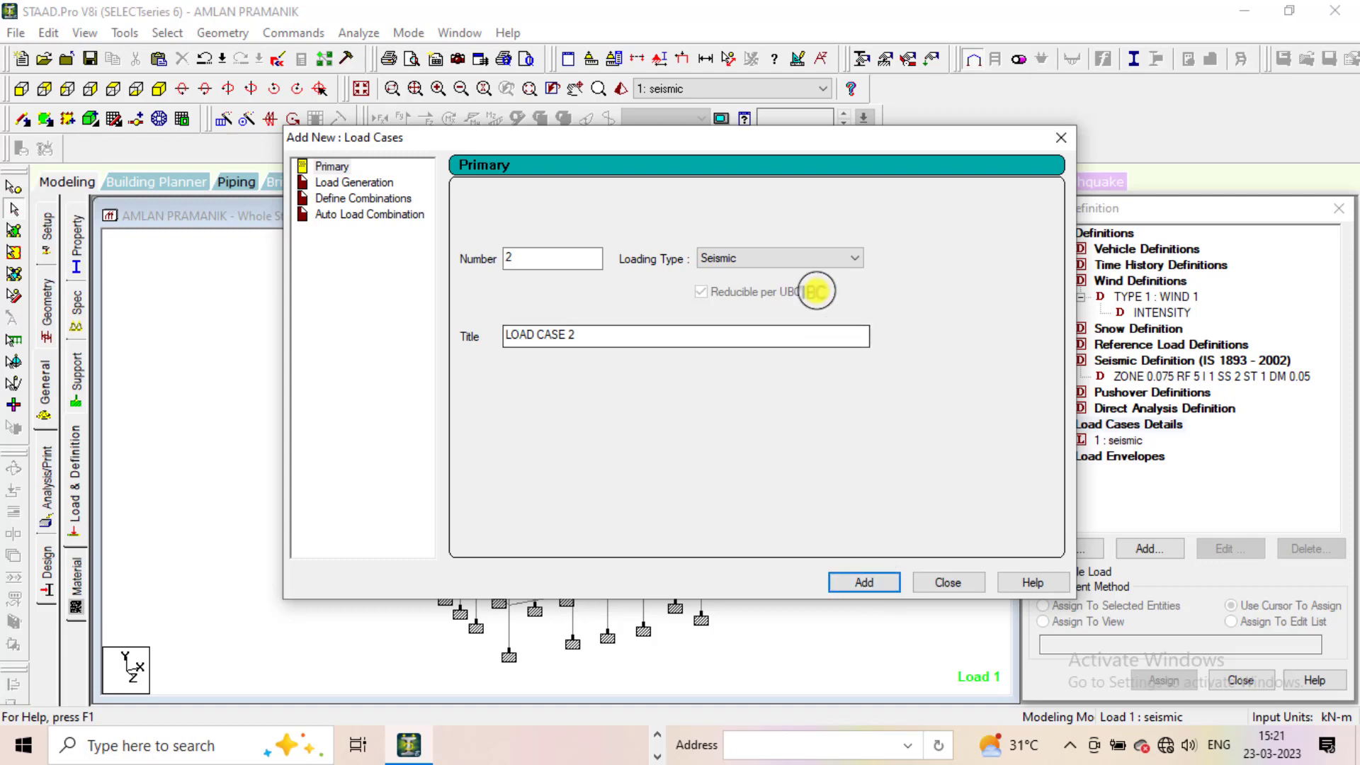
# Add primary load case 2 with the Wind loading type and the title "wind"
pyautogui.click(811, 261)
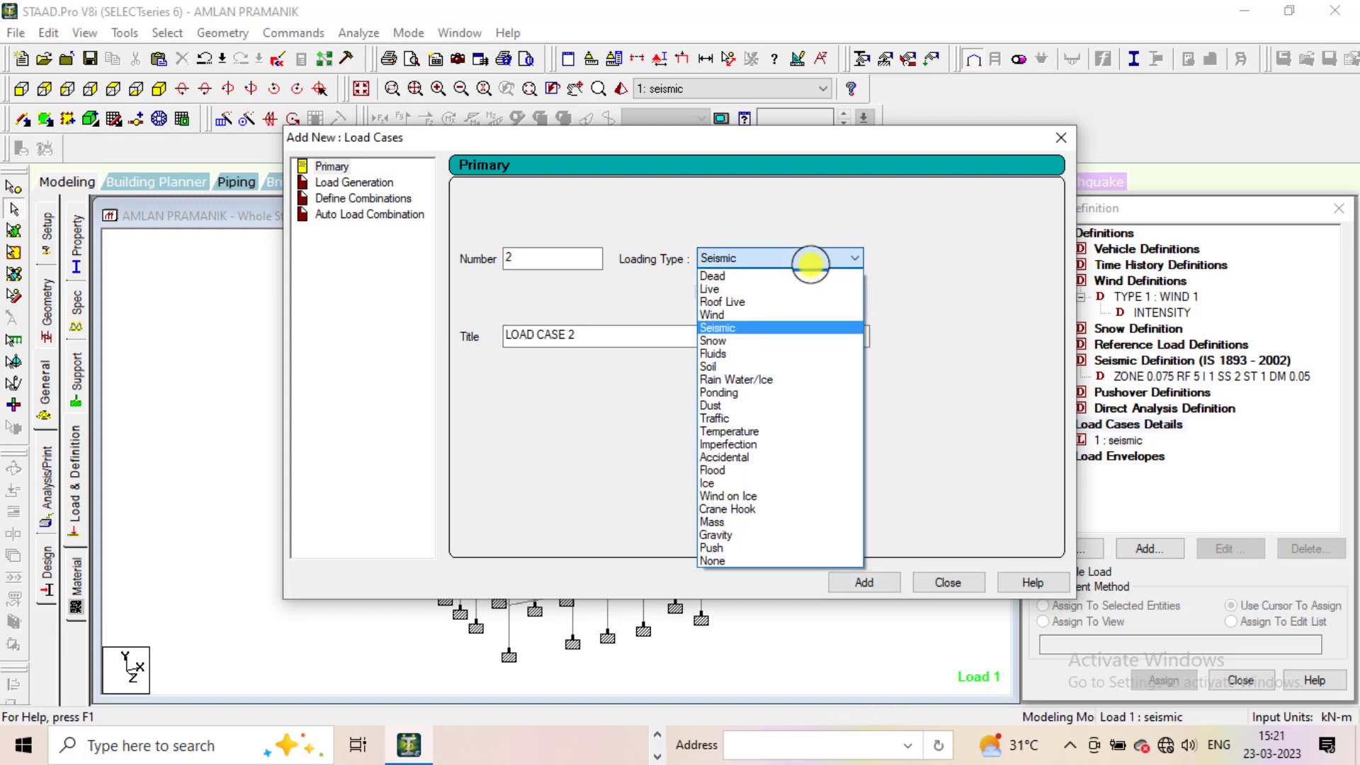
pyautogui.click(714, 315)
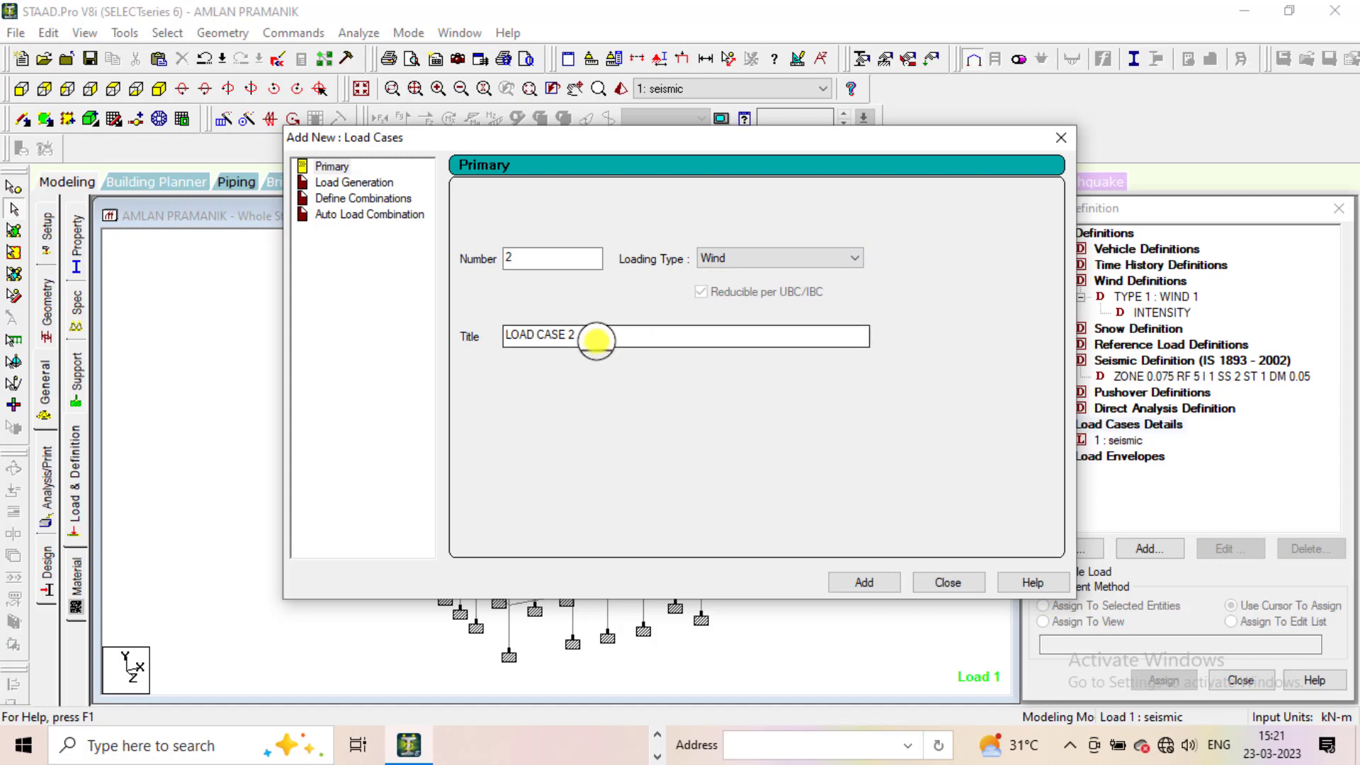
pyautogui.moveTo(596, 340); pyautogui.dragTo(394, 341)
pyautogui.write('wi')
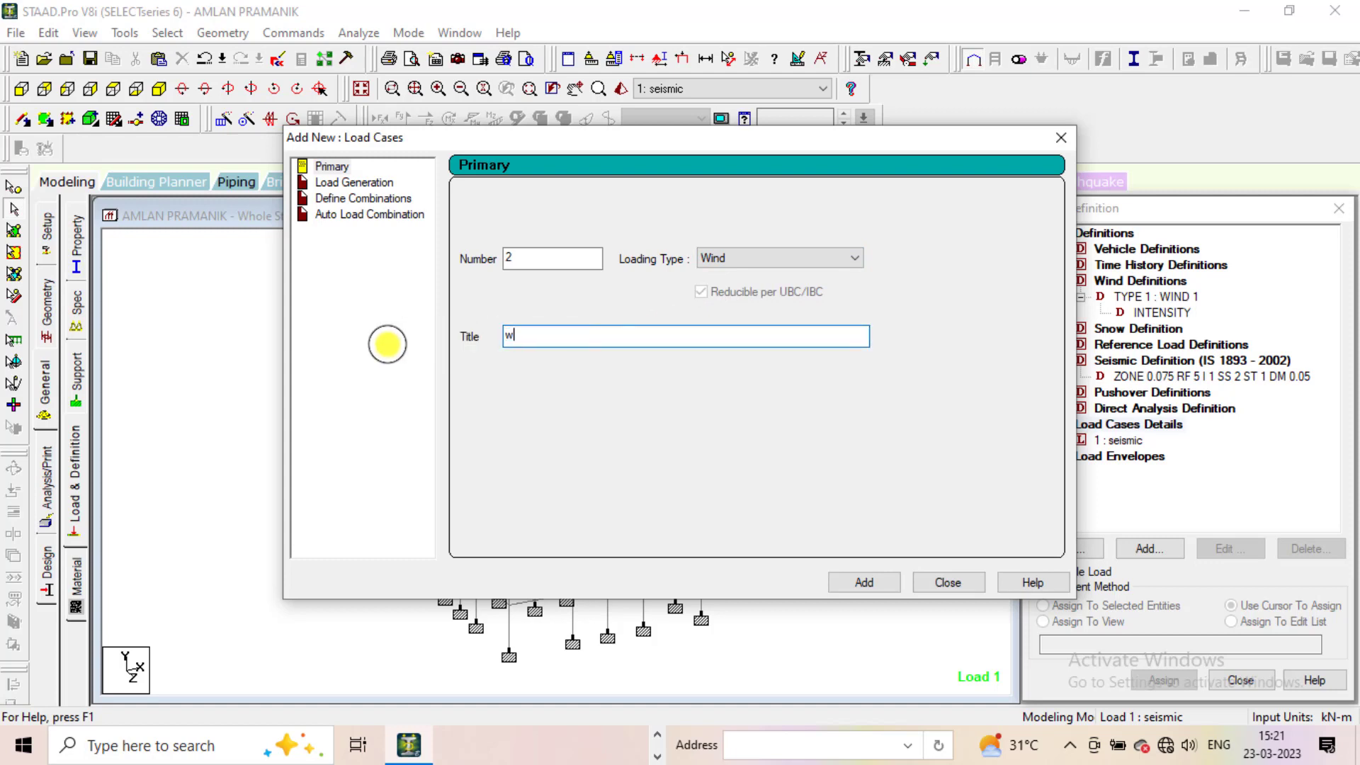
pyautogui.press('BackSpace')
pyautogui.write('ind')
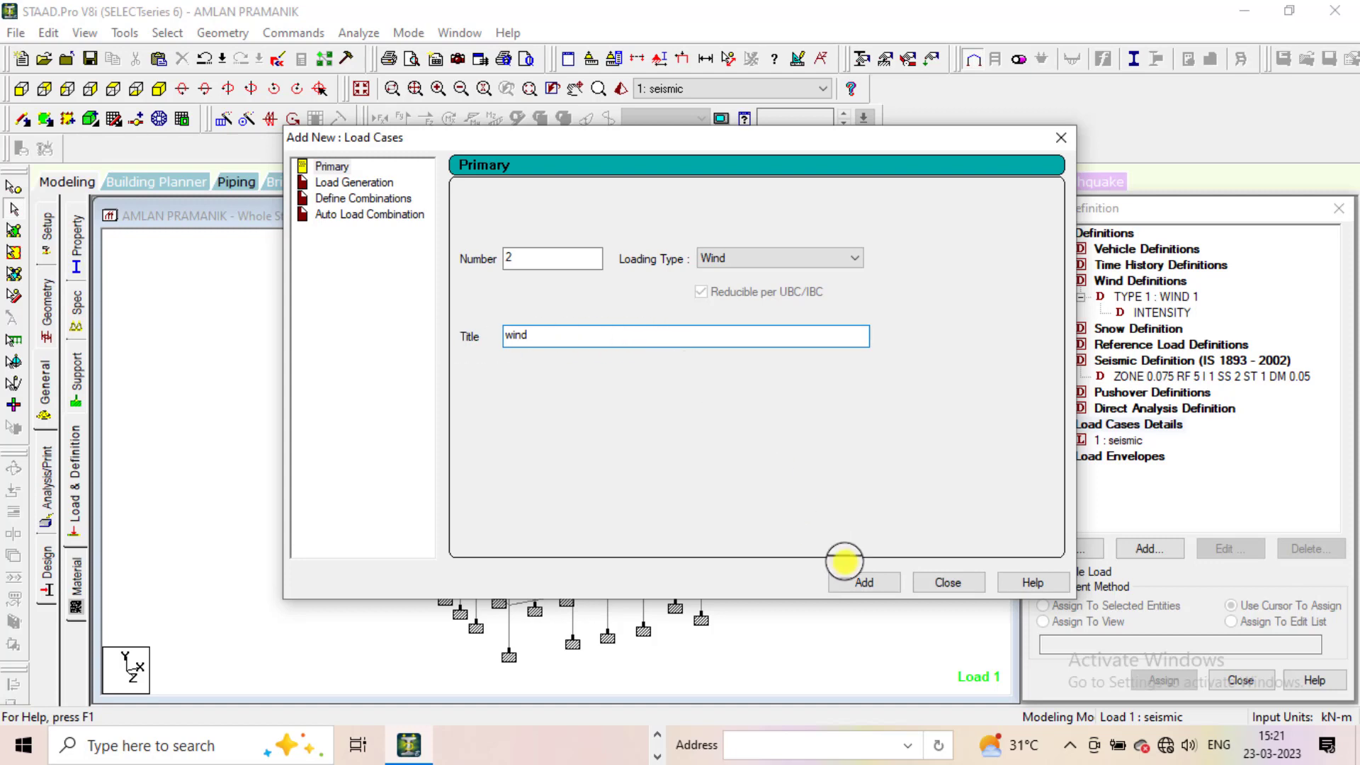
pyautogui.click(862, 582)
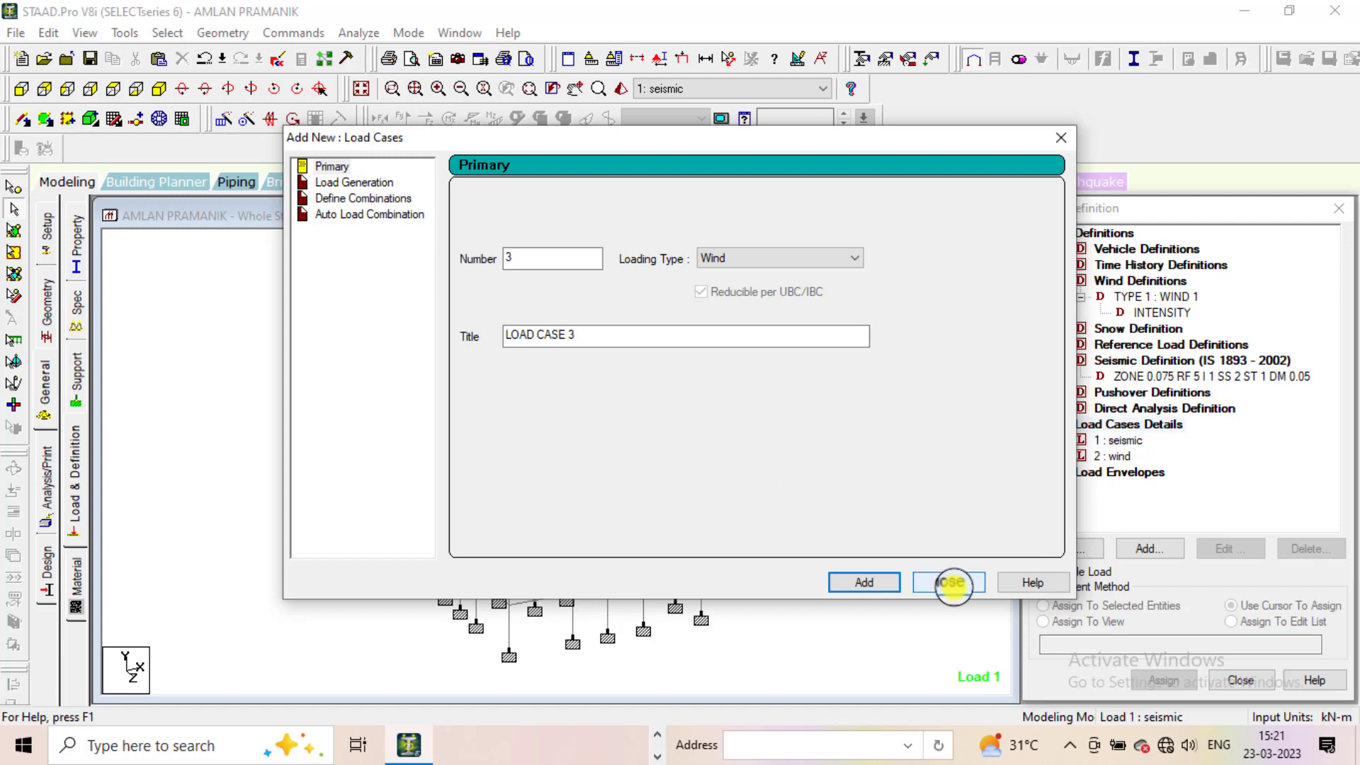
# Add primary load case 3 with the Dead loading type and the title "dead load"
pyautogui.click(763, 259)
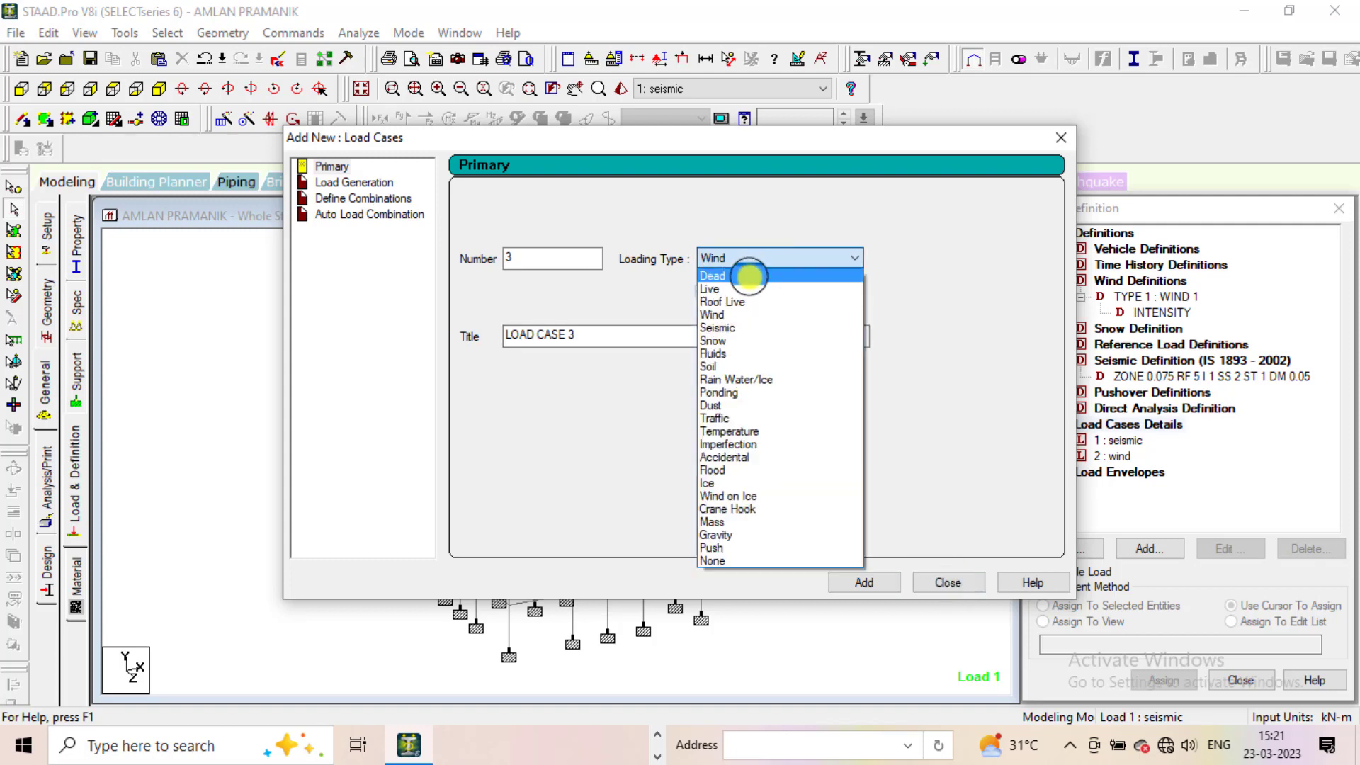
pyautogui.click(749, 277)
pyautogui.moveTo(606, 334); pyautogui.dragTo(370, 340)
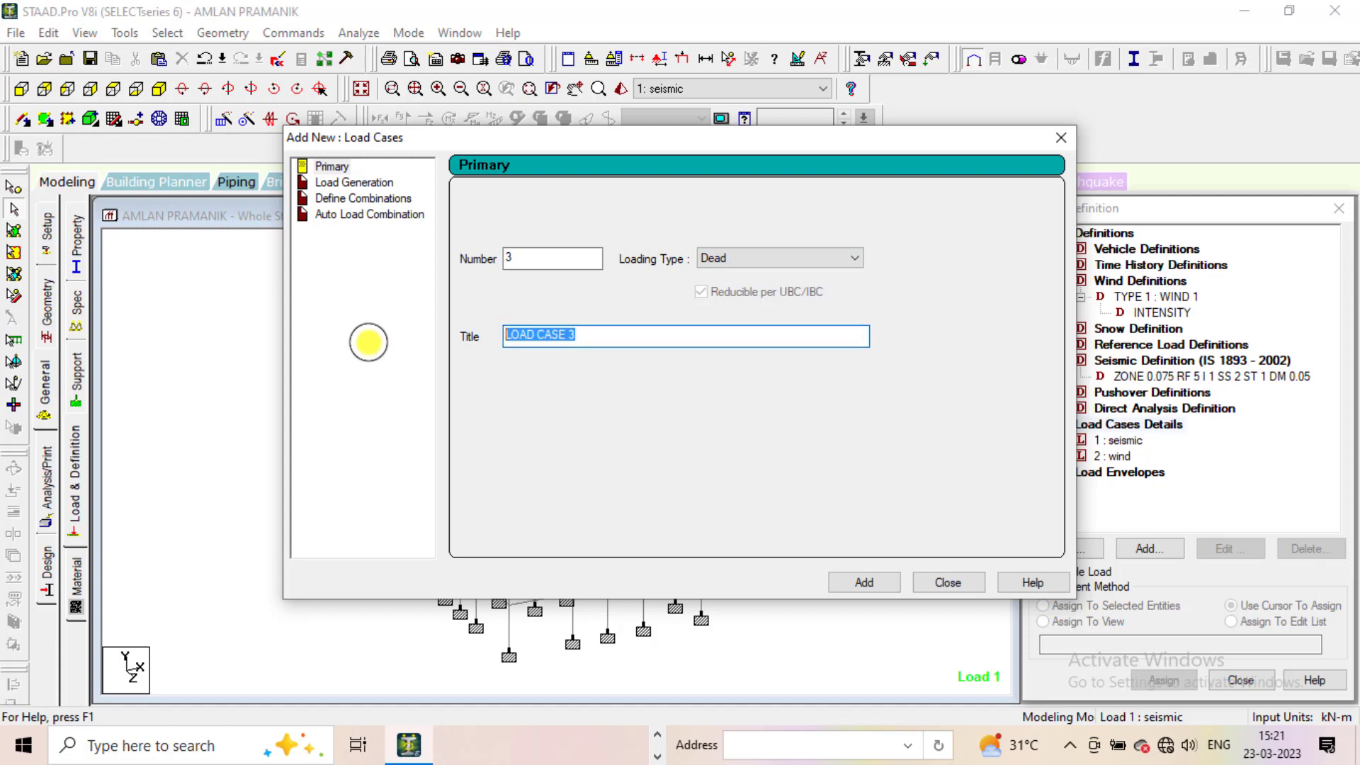
pyautogui.write('dead load')
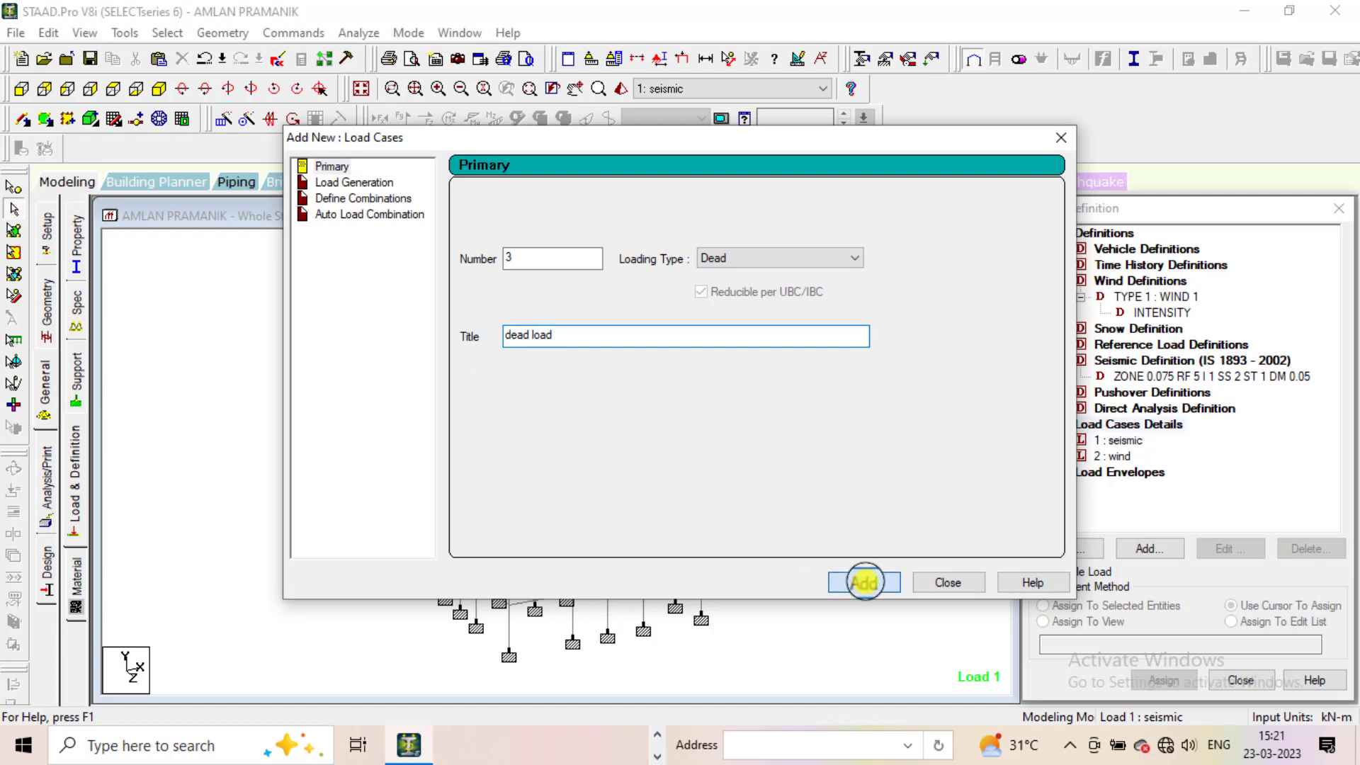
pyautogui.click(863, 581)
# Add primary load case 4 with the Live loading type and the title "live load", keeping it reducible per UBC/IBC
pyautogui.click(744, 260)
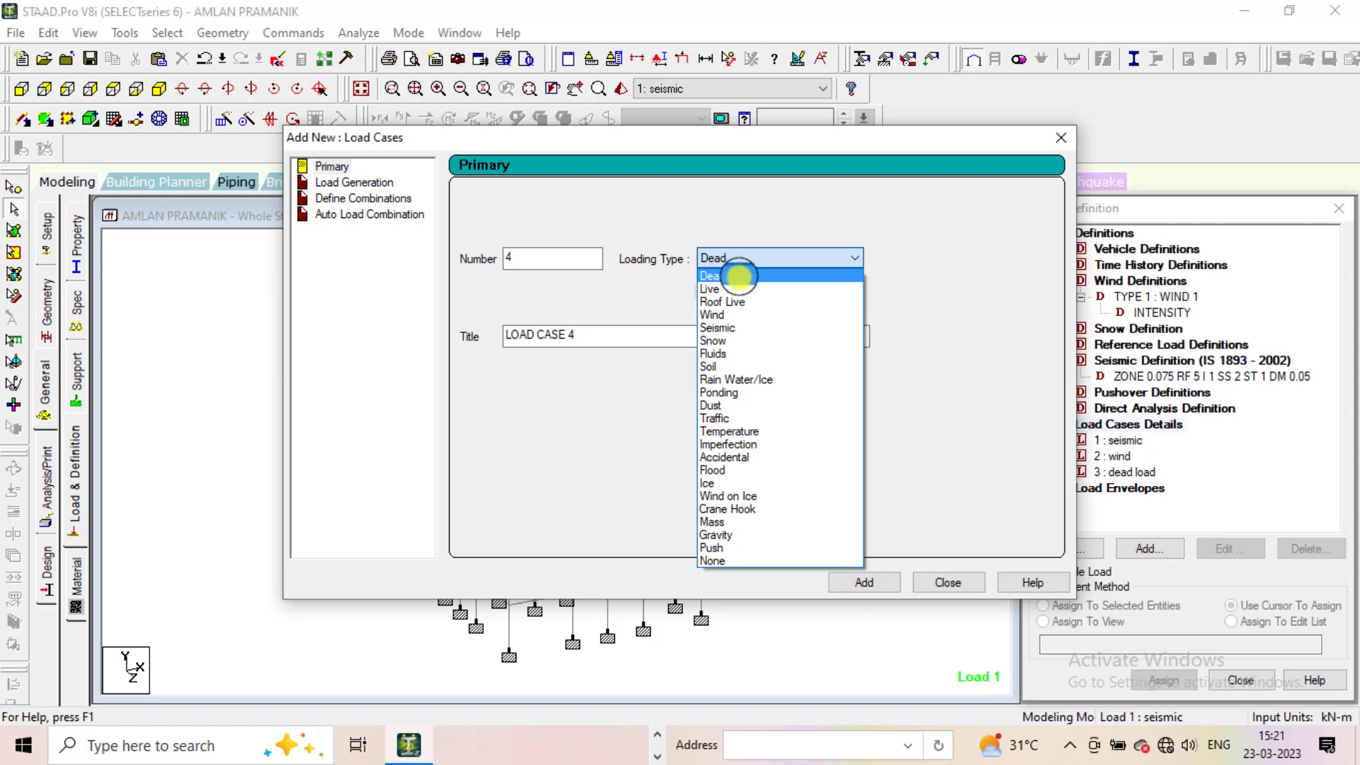
pyautogui.click(736, 283)
pyautogui.moveTo(584, 337); pyautogui.dragTo(470, 337)
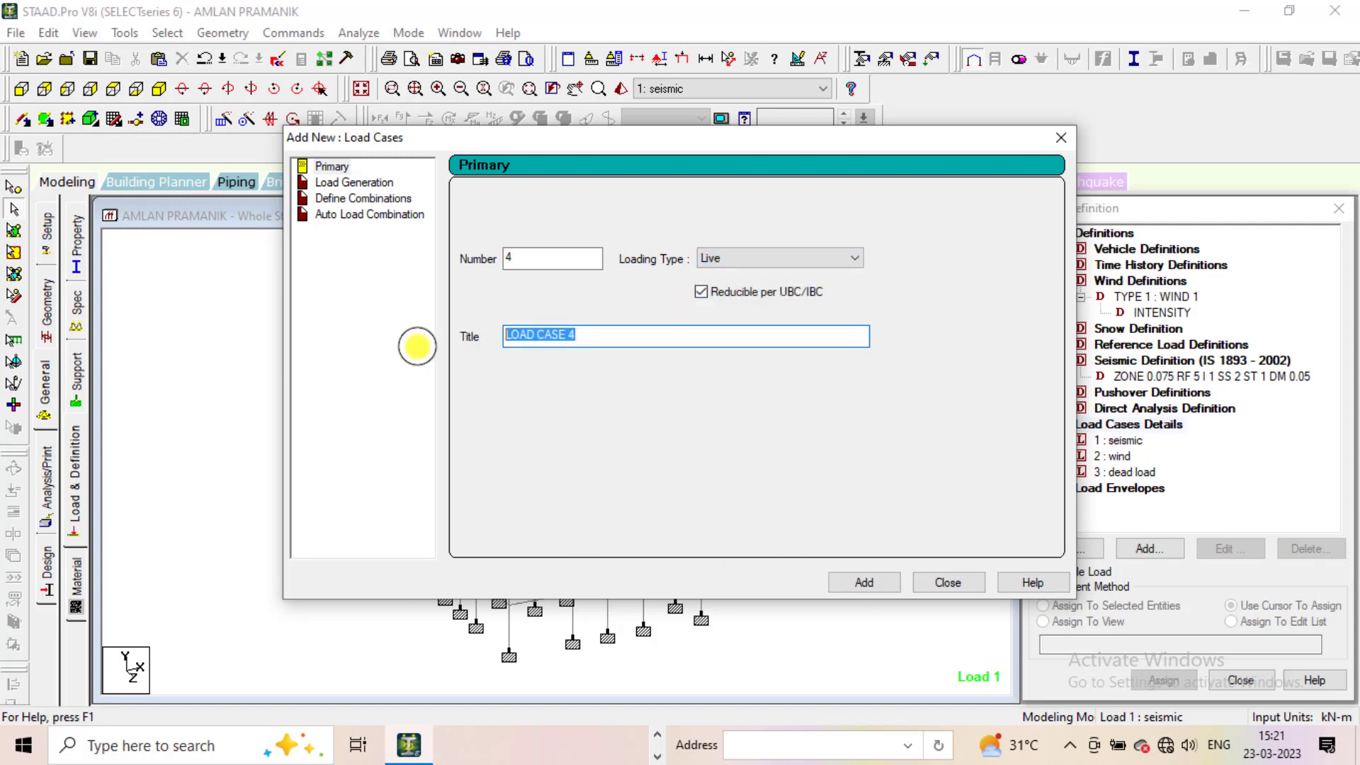
pyautogui.write('live load')
pyautogui.click(863, 582)
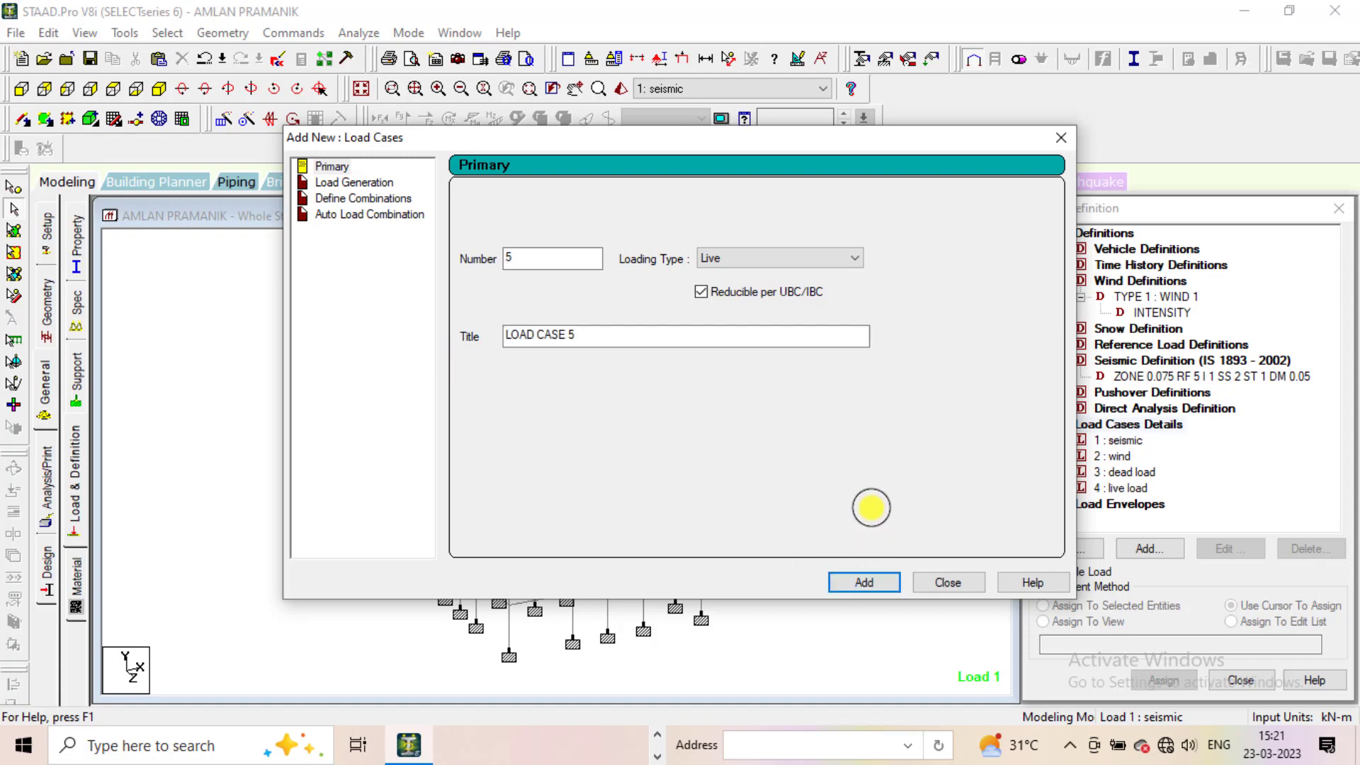
# Look through all the loading types available for load case 5, ending on Roof Live
pyautogui.click(819, 258)
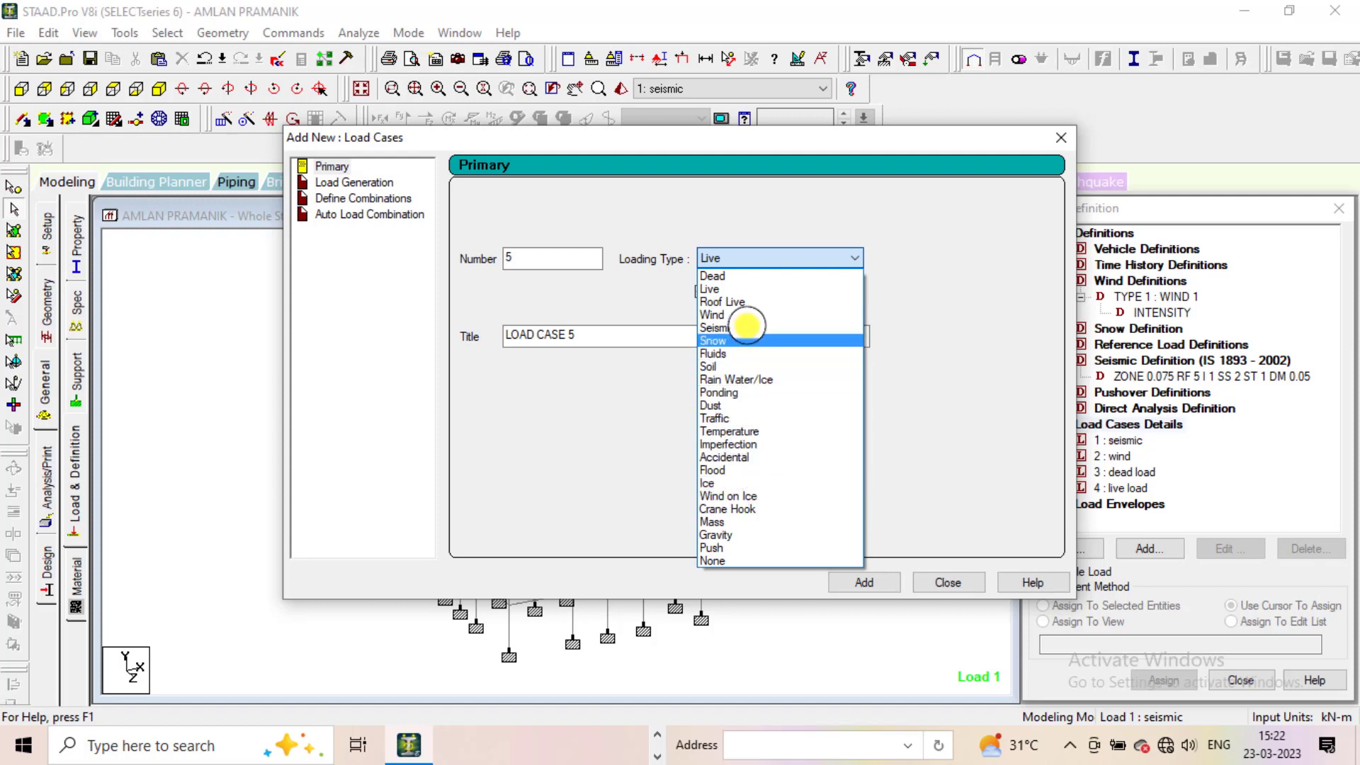
pyautogui.press('Up')
pyautogui.press('Up')
pyautogui.press('Up')
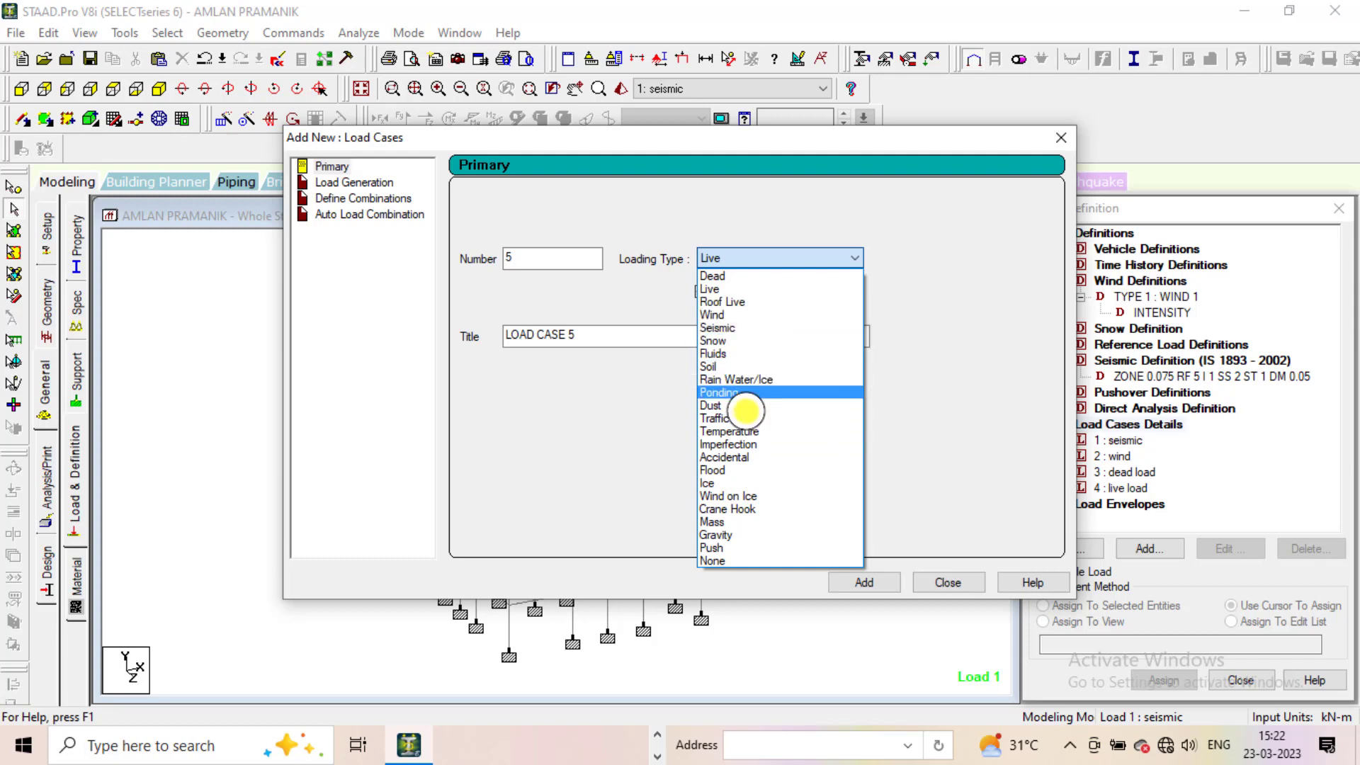
pyautogui.press('Up')
pyautogui.press('Up')
pyautogui.press('Up')
pyautogui.press('Up')
pyautogui.press('Up')
pyautogui.press('Up')
pyautogui.press('Up')
pyautogui.press('Up')
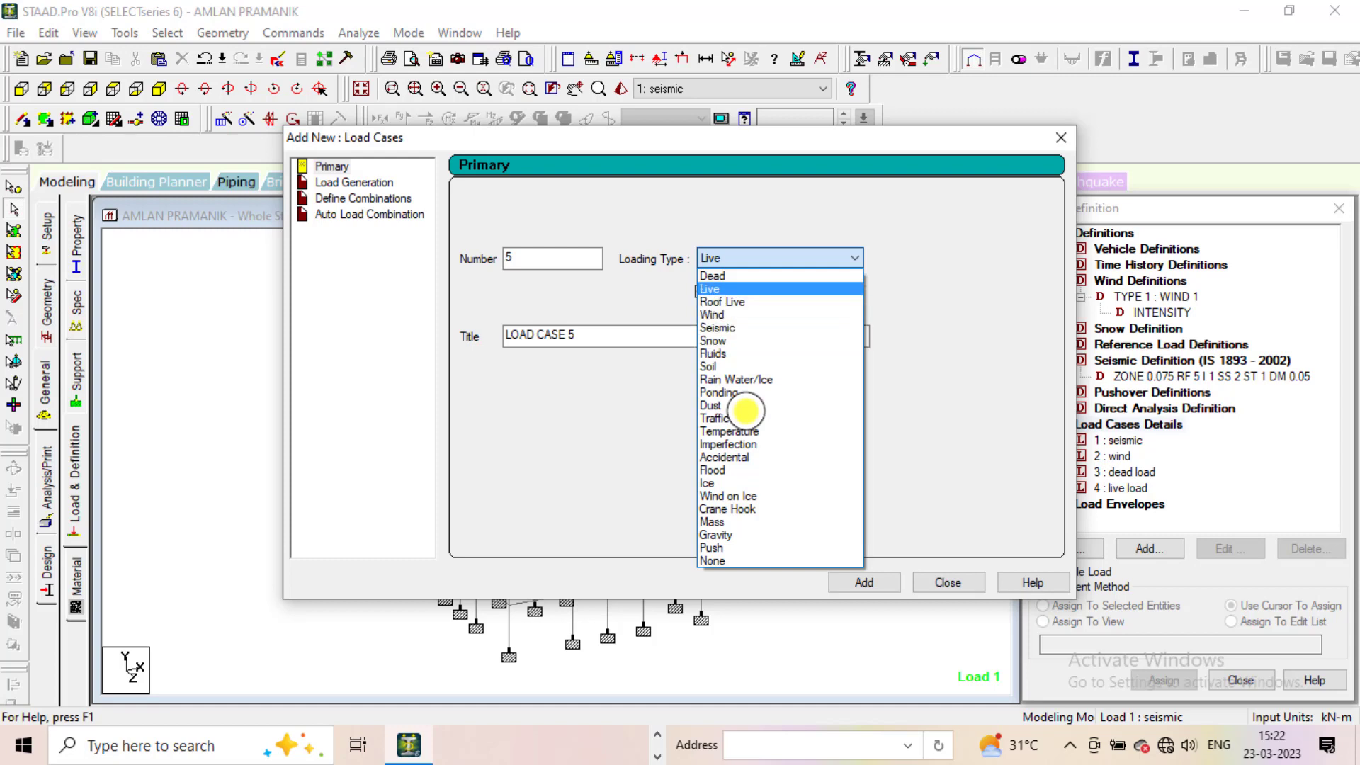
pyautogui.press('Down')
pyautogui.press('Down')
pyautogui.press('Down')
pyautogui.press('Down')
pyautogui.press('Down')
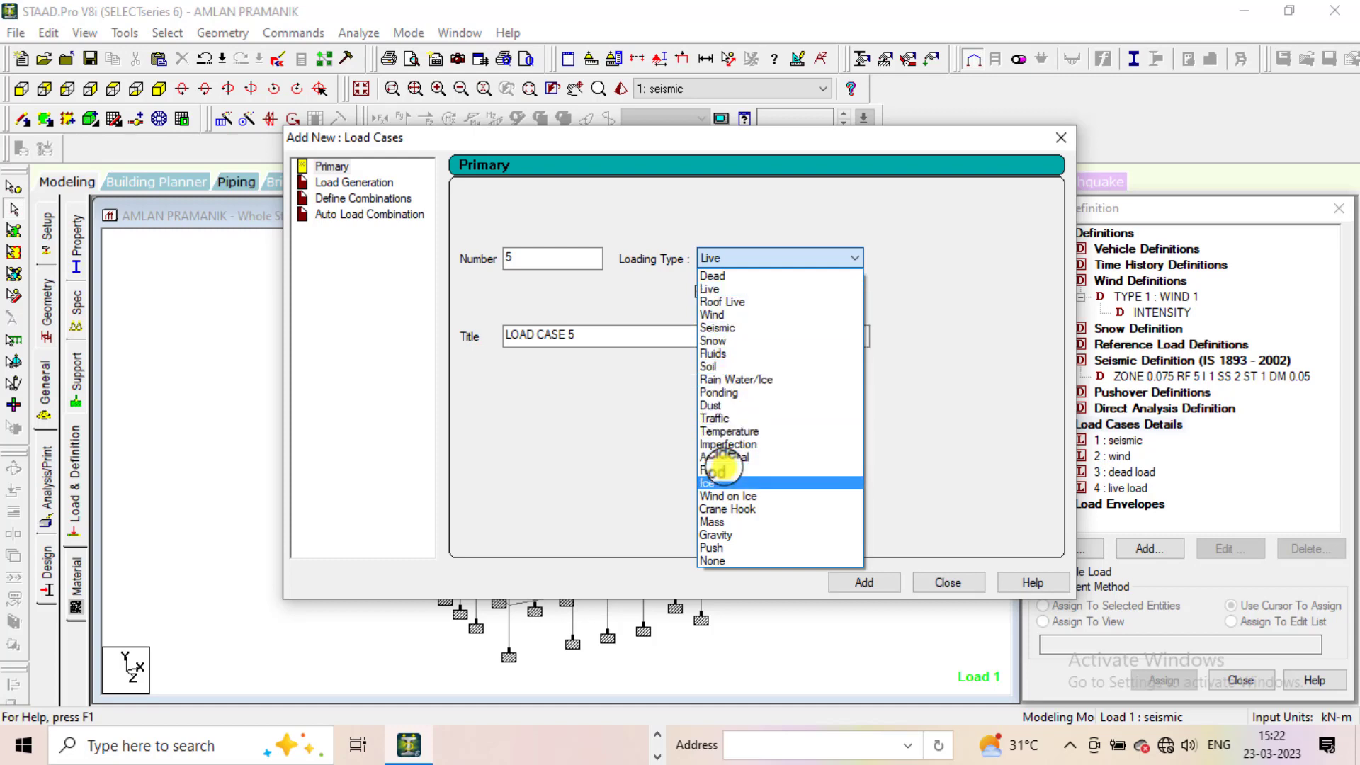
pyautogui.press('Down')
pyautogui.press('Down')
pyautogui.press('Down')
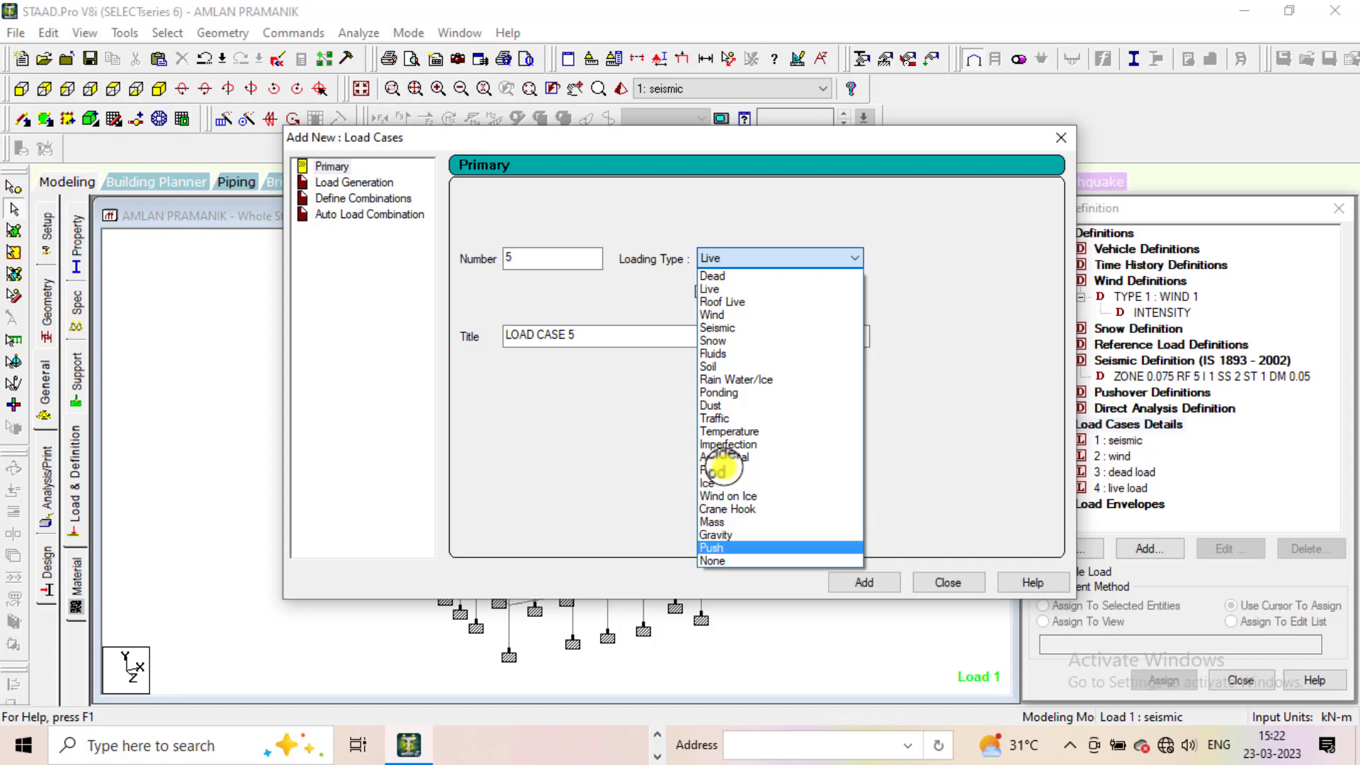
pyautogui.press('Up')
pyautogui.press('Up')
pyautogui.press('Up')
pyautogui.press('Up')
pyautogui.press('Up')
pyautogui.press('Up')
pyautogui.press('Up')
pyautogui.press('Up')
pyautogui.press('Up')
pyautogui.press('Up')
pyautogui.press('Up')
pyautogui.press('Up')
pyautogui.press('Up')
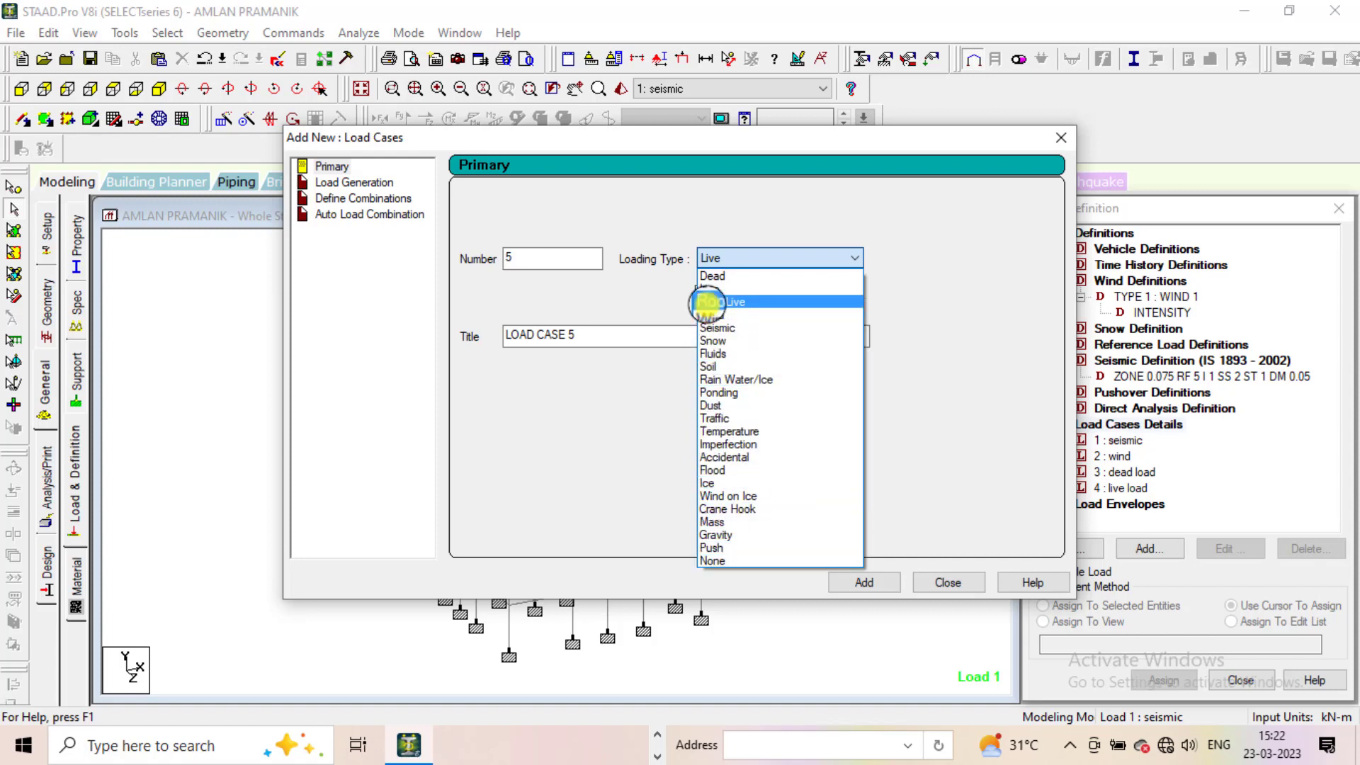
pyautogui.click(708, 303)
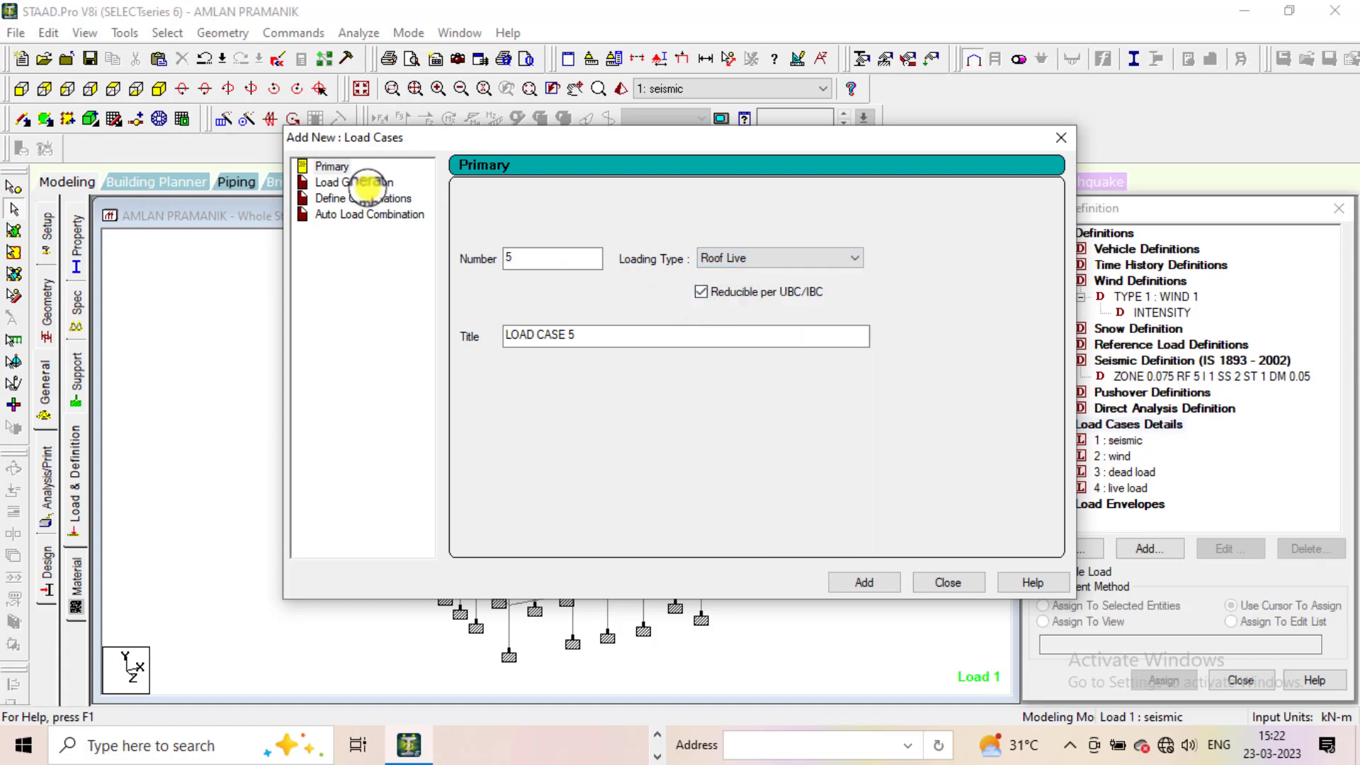
# Review the Load Generation, Define Combinations and Auto Load Combination options and return to the primary load case settings
pyautogui.click(351, 182)
pyautogui.click(345, 199)
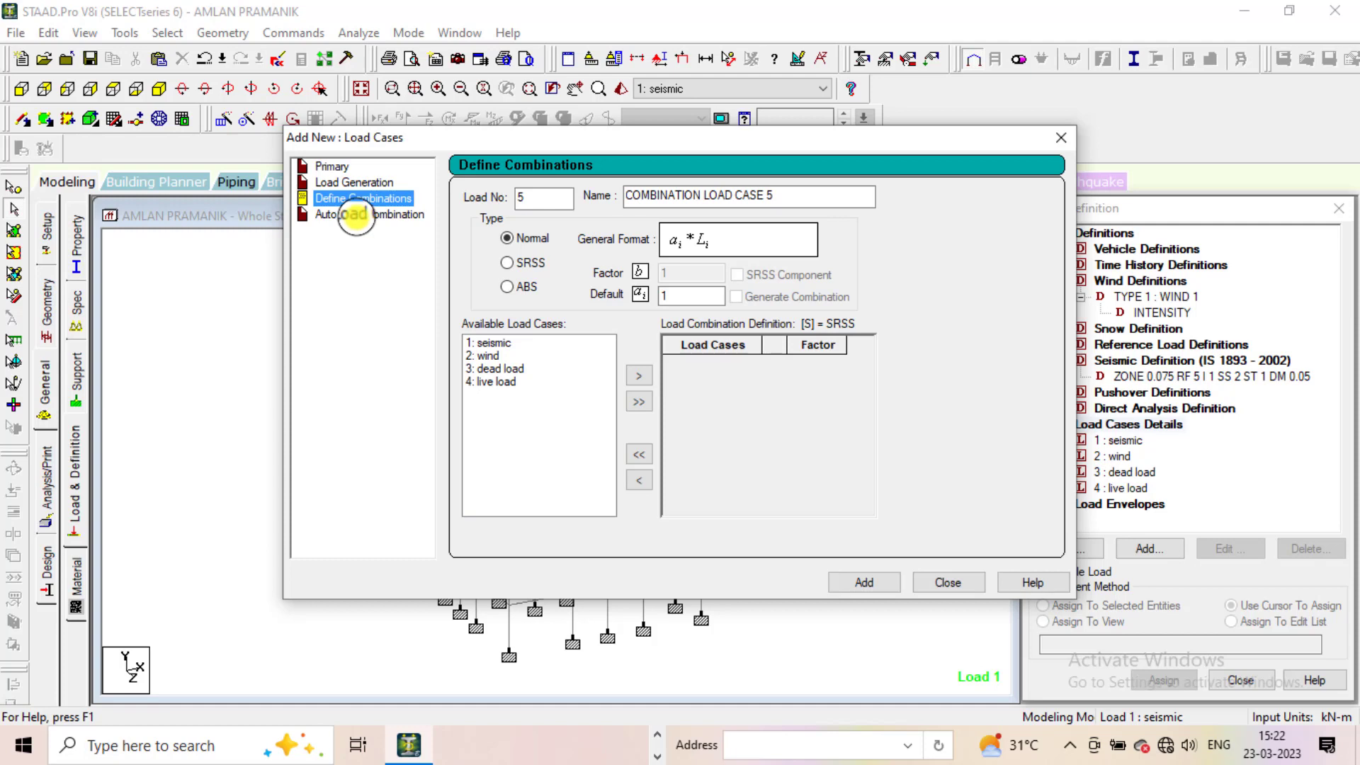
pyautogui.click(354, 215)
pyautogui.click(350, 183)
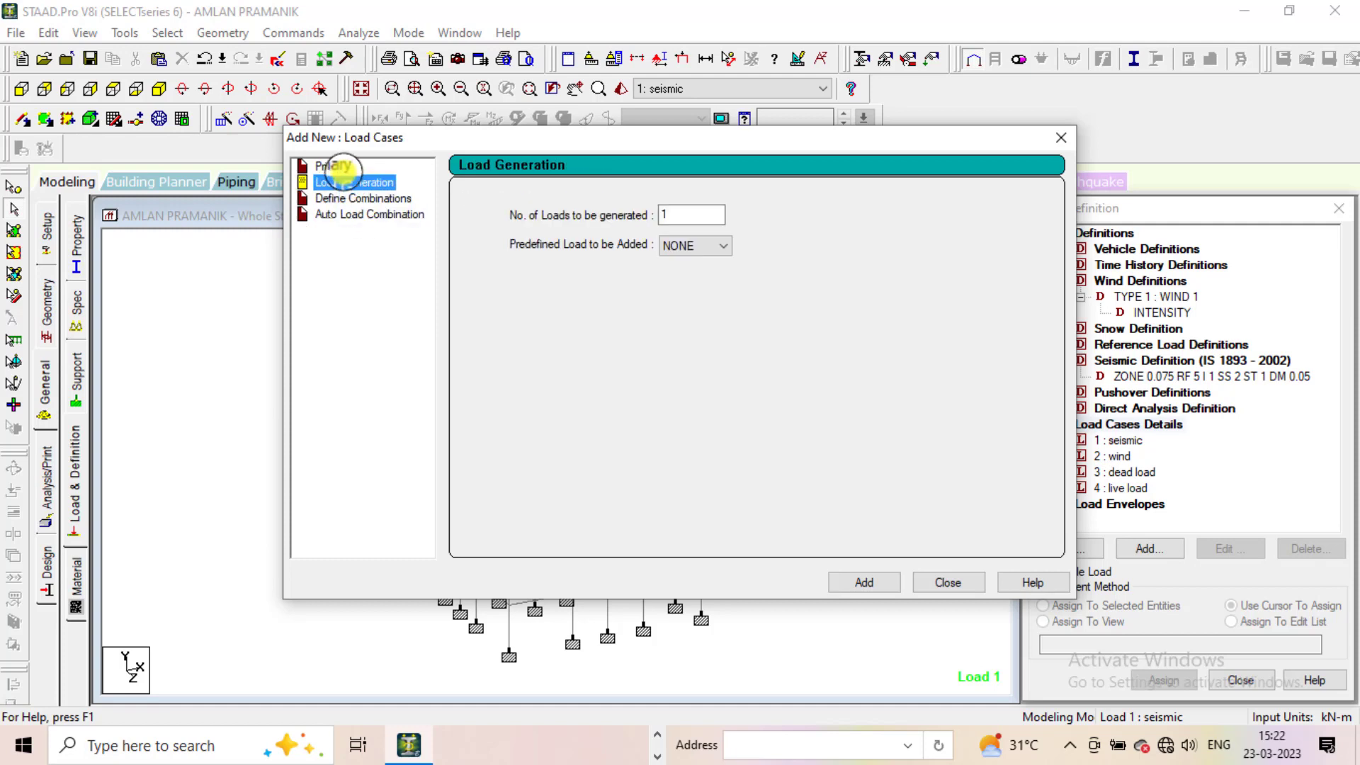
pyautogui.click(343, 168)
# Add primary load case 5 with the Roof Live loading type and the title "roof load", keeping it reducible per UBC/IBC
pyautogui.click(795, 260)
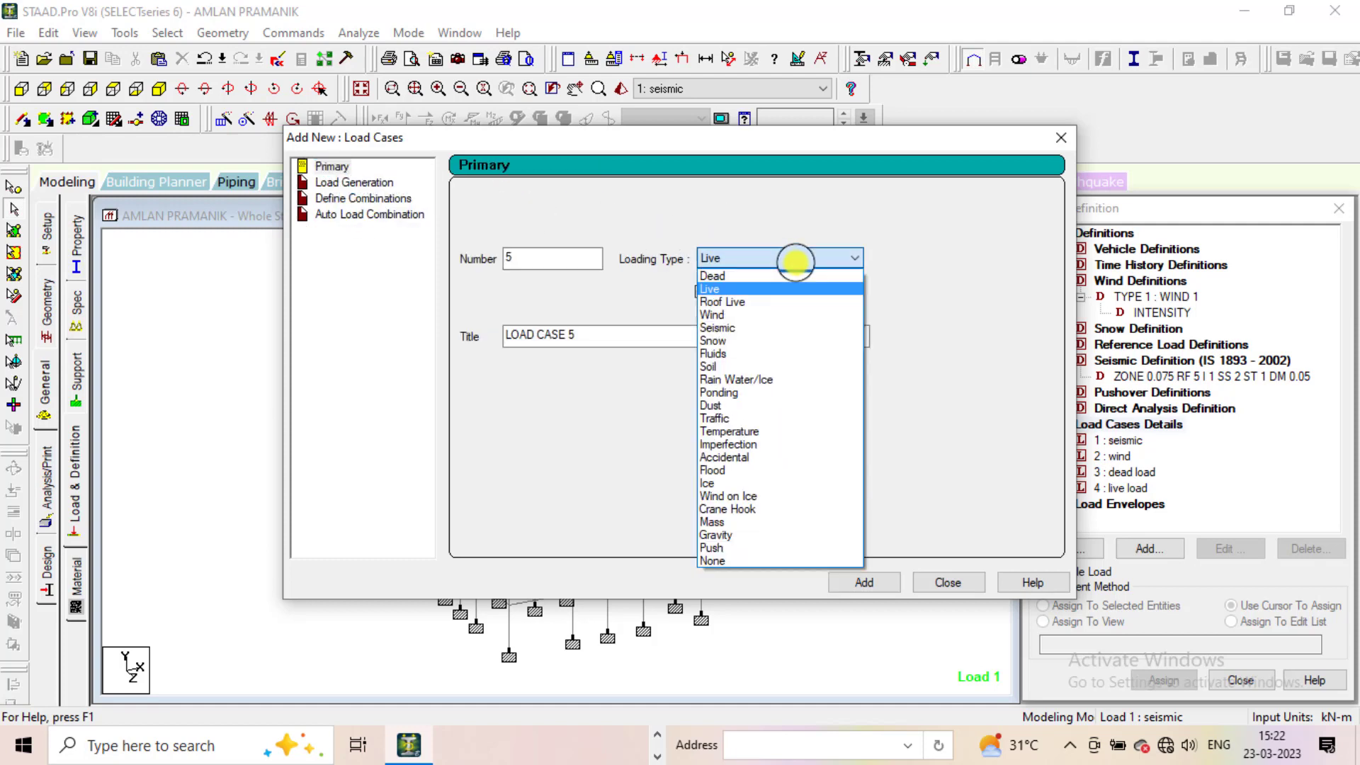
pyautogui.click(739, 303)
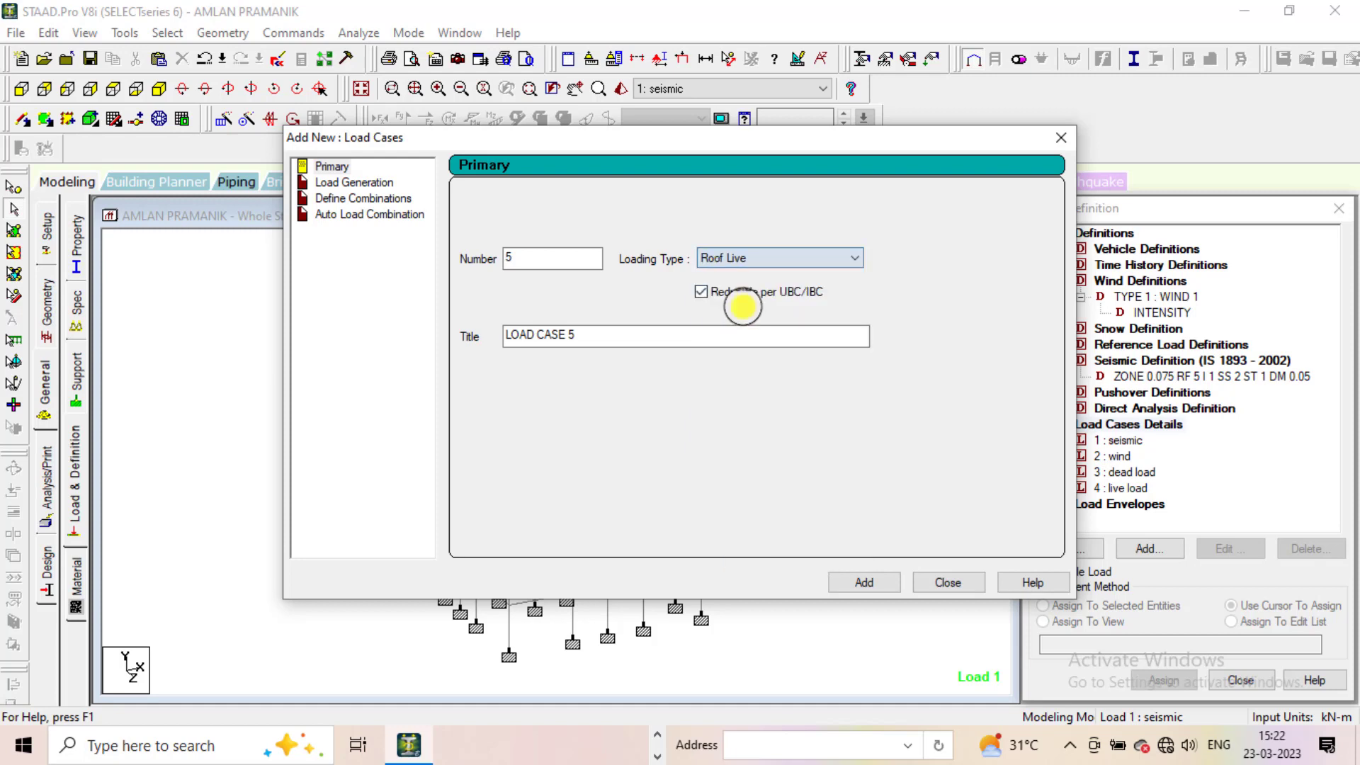
pyautogui.moveTo(586, 337); pyautogui.dragTo(470, 340)
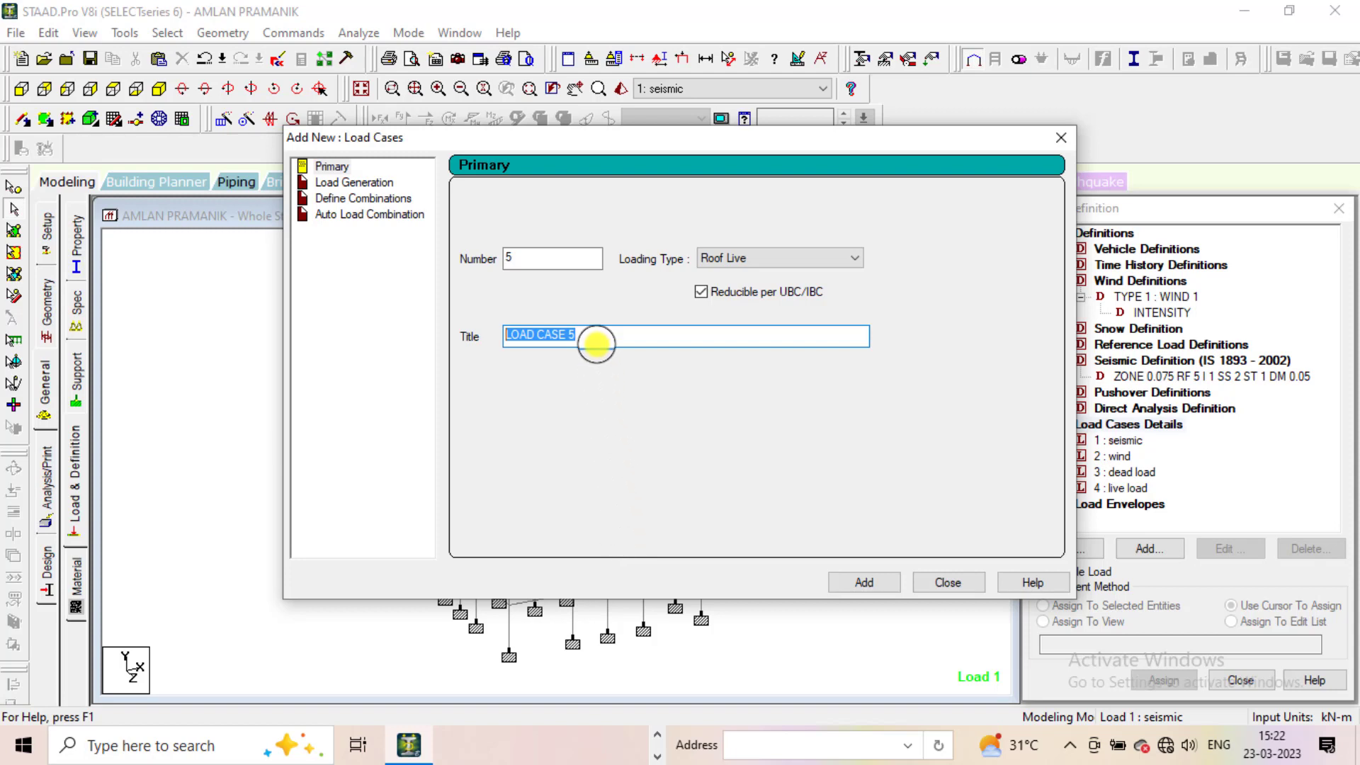
pyautogui.write('roof load')
pyautogui.click(847, 582)
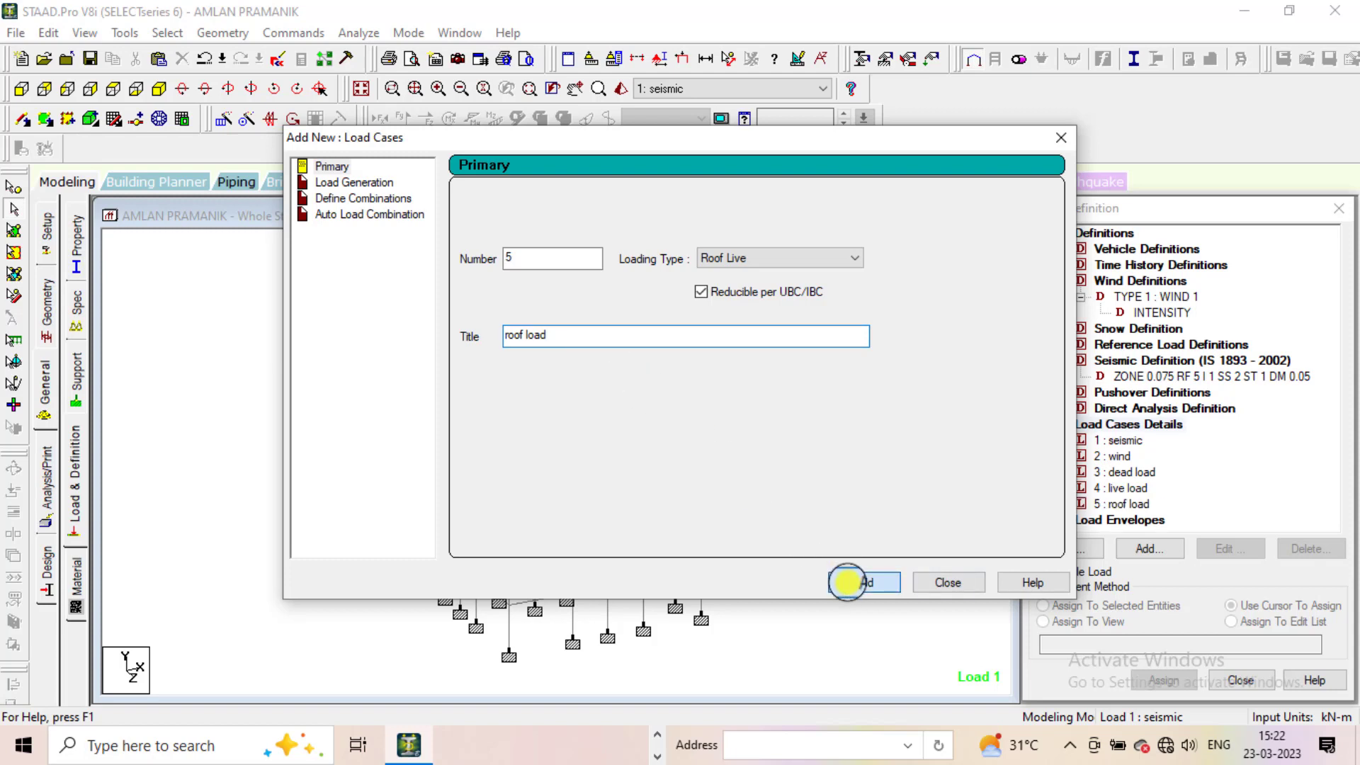
# Set the automatic load combination code to Indian Code, with the Genral_Structures category
pyautogui.click(692, 413)
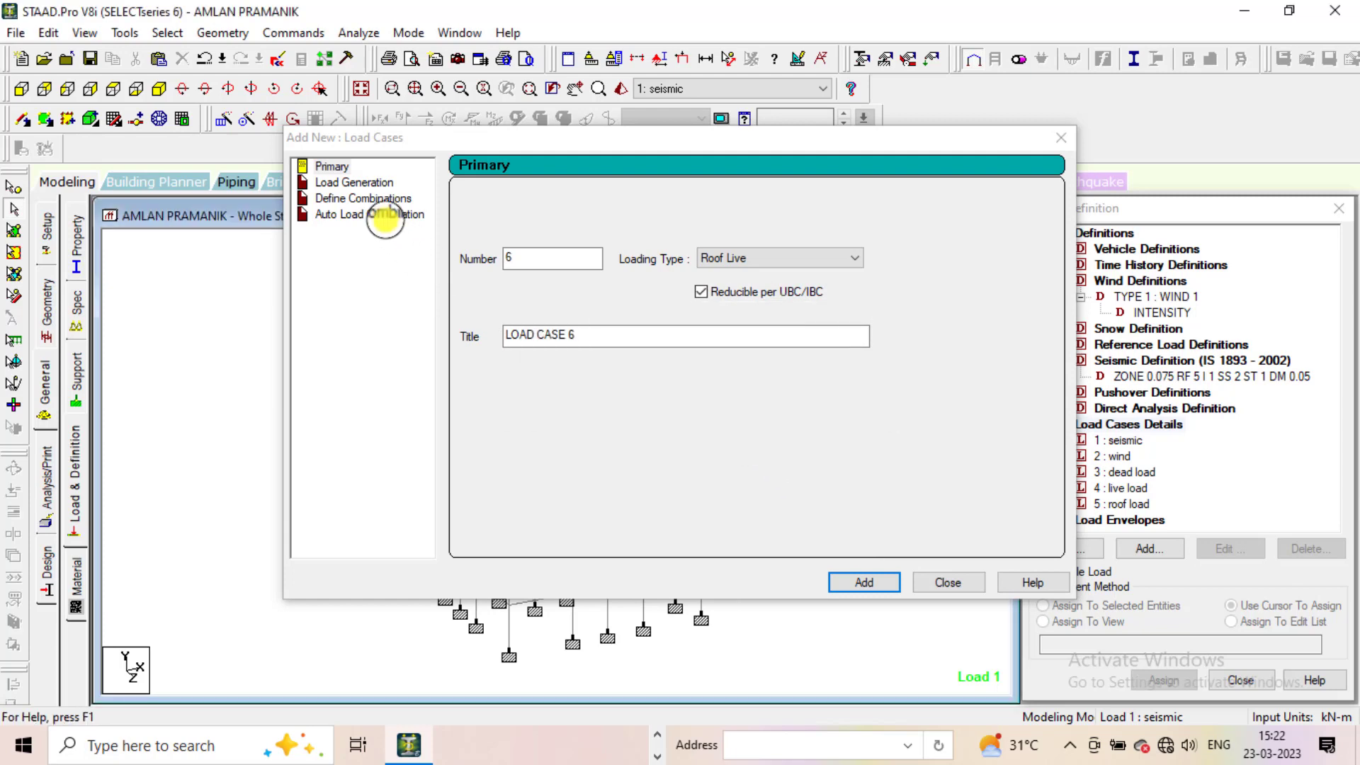
pyautogui.click(383, 214)
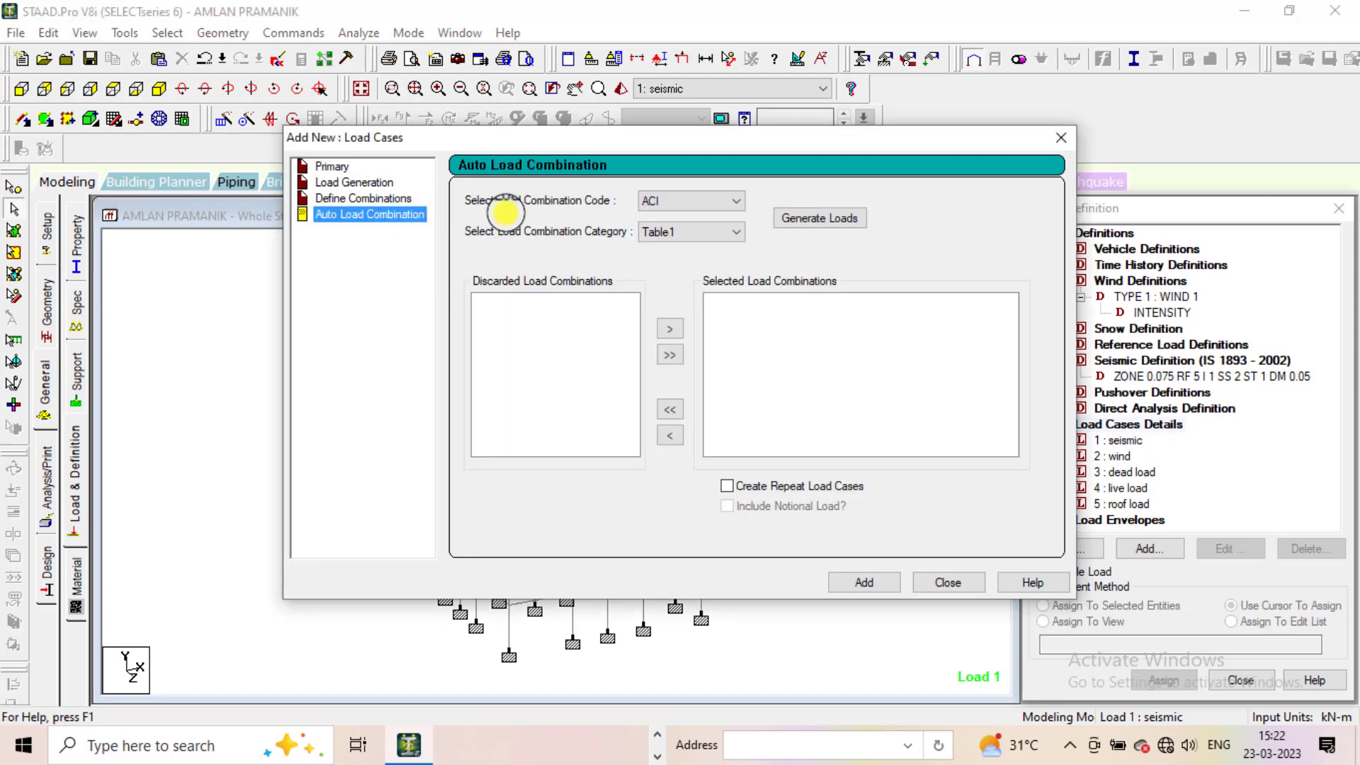
pyautogui.click(703, 200)
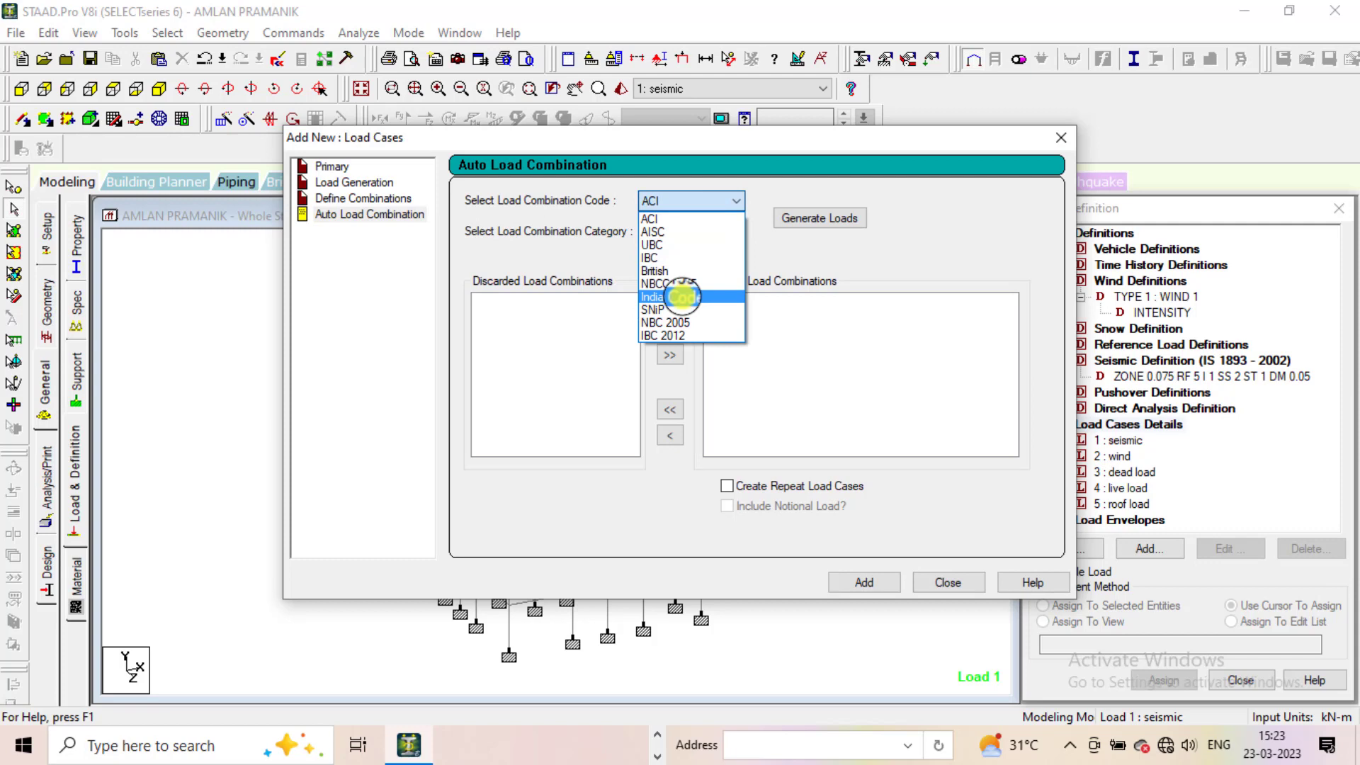
pyautogui.click(682, 297)
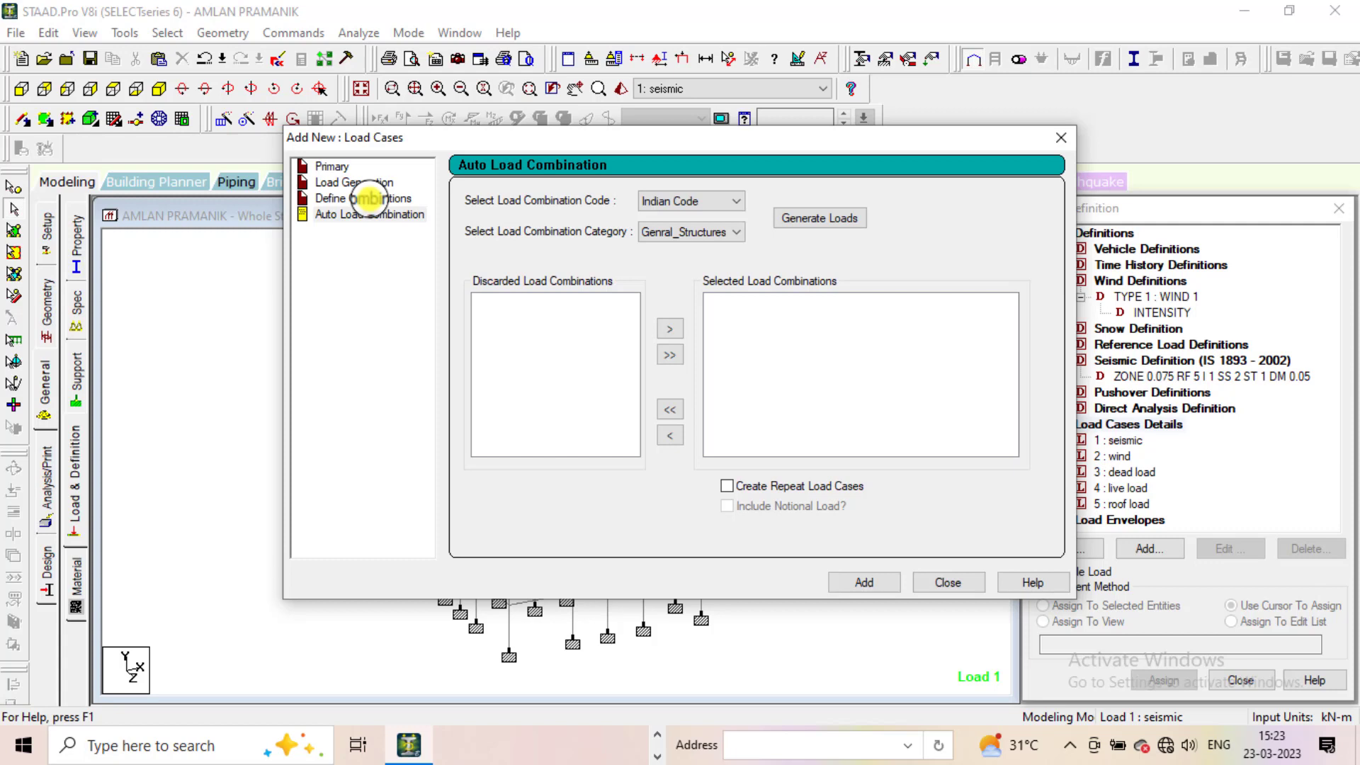
pyautogui.click(332, 201)
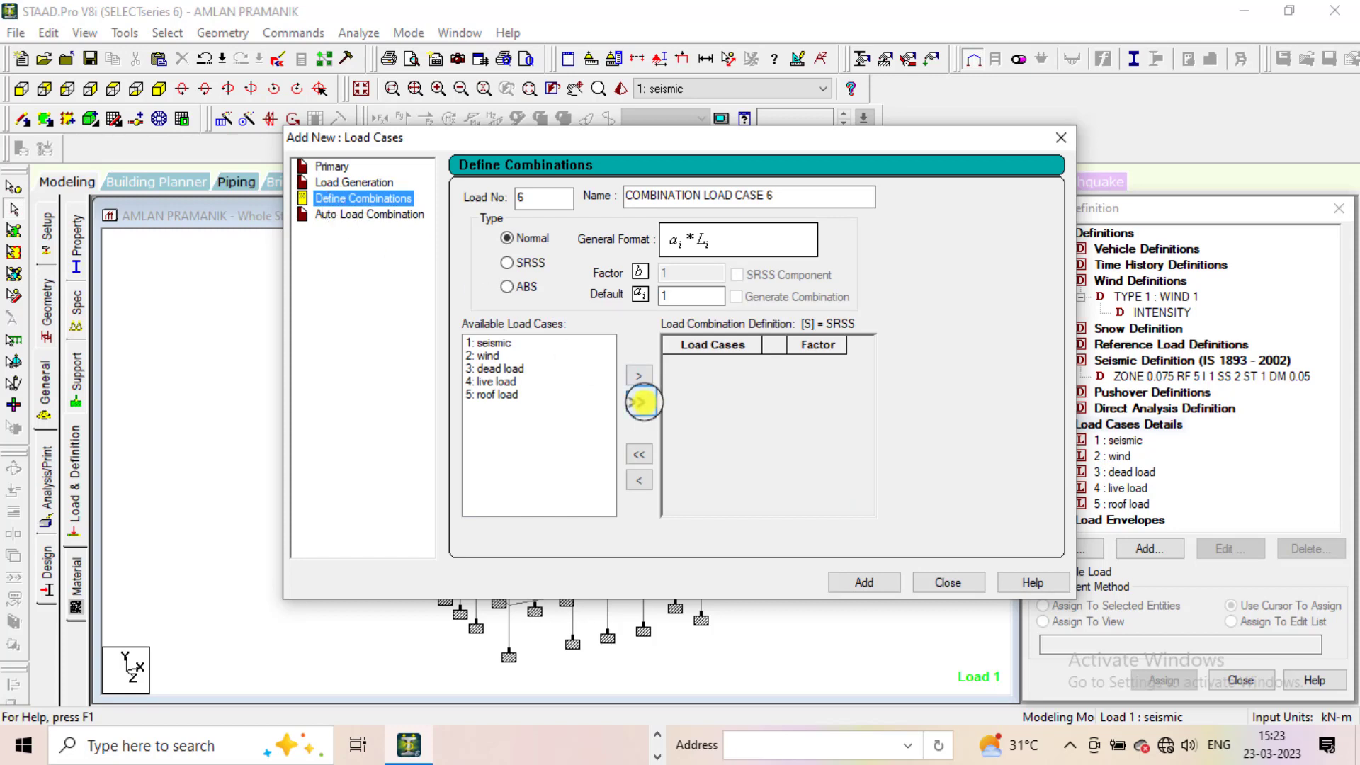
pyautogui.click(640, 402)
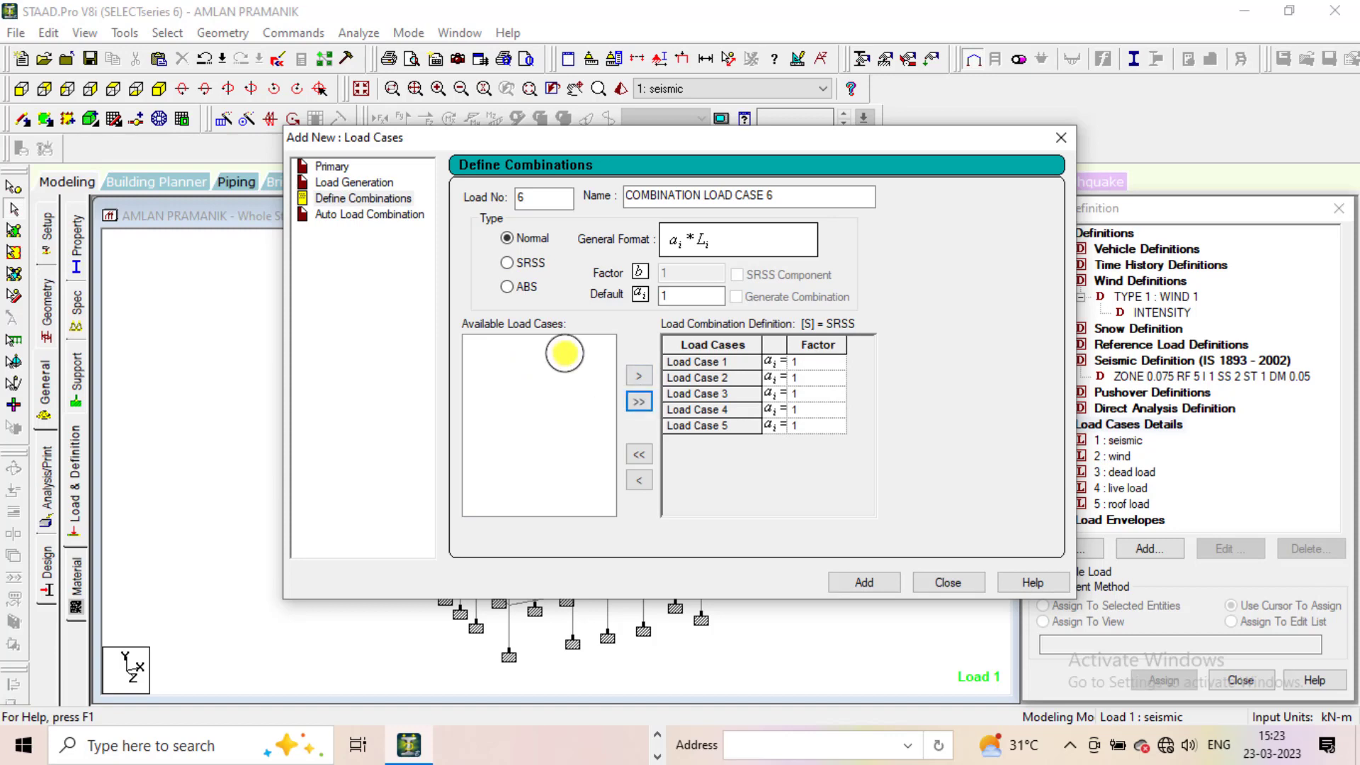
pyautogui.click(359, 214)
# Generate the Indian Code load combinations for the Genral_Structures category and add all of them to the load case details
pyautogui.click(720, 232)
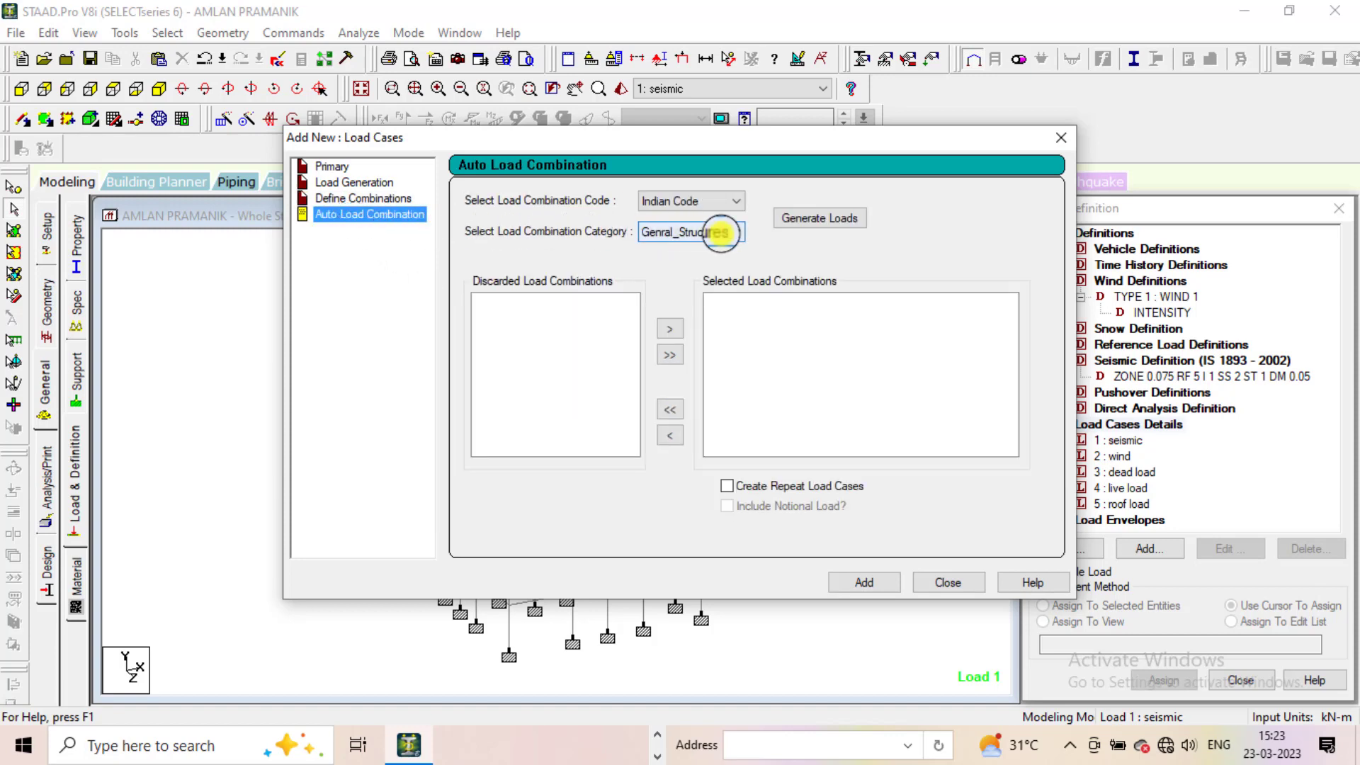
pyautogui.click(808, 218)
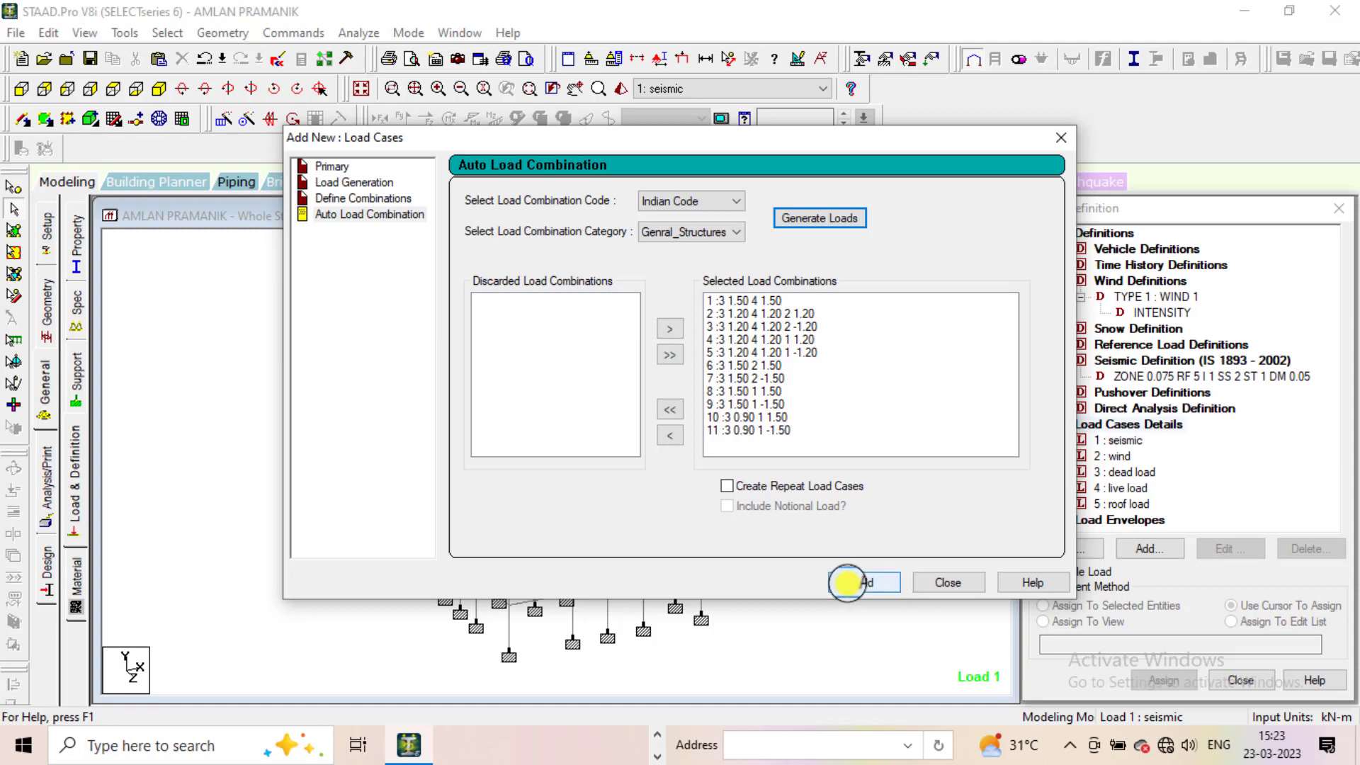
pyautogui.click(849, 582)
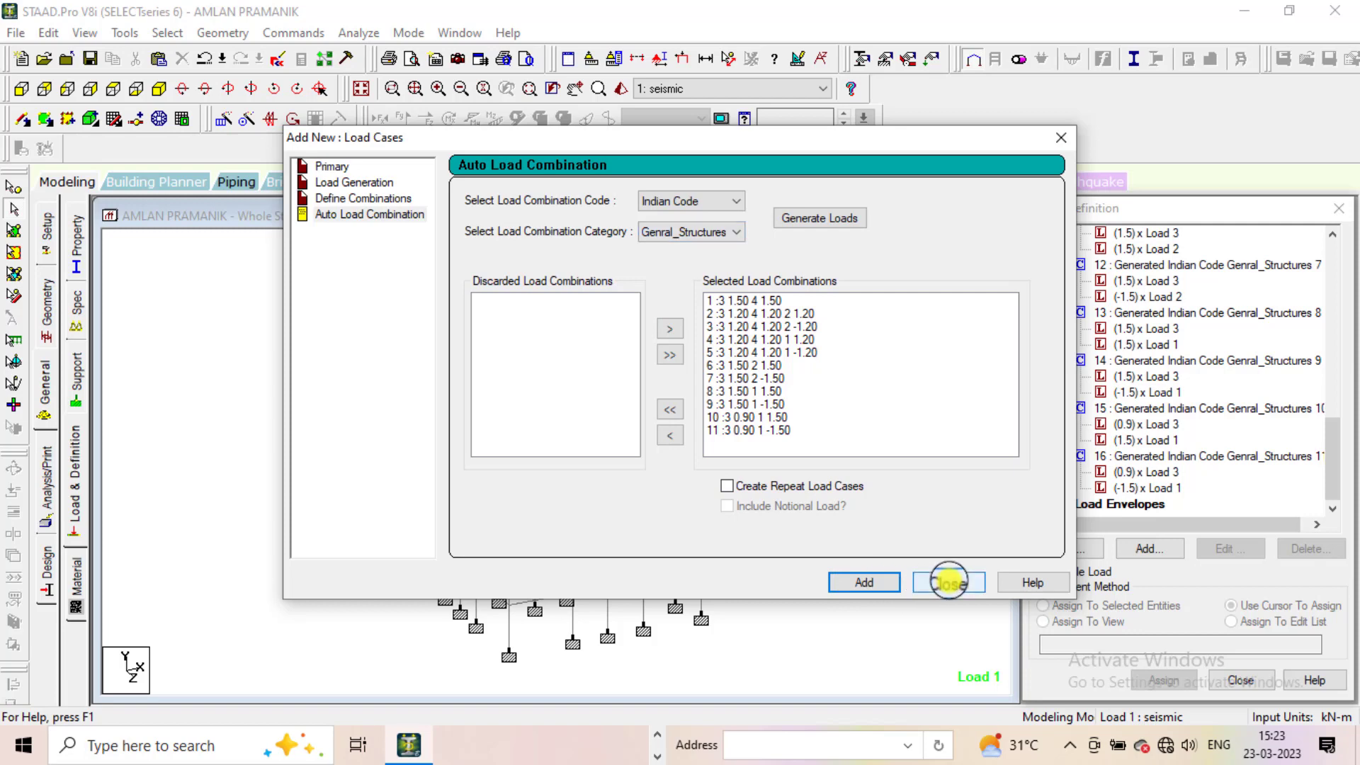
pyautogui.click(947, 582)
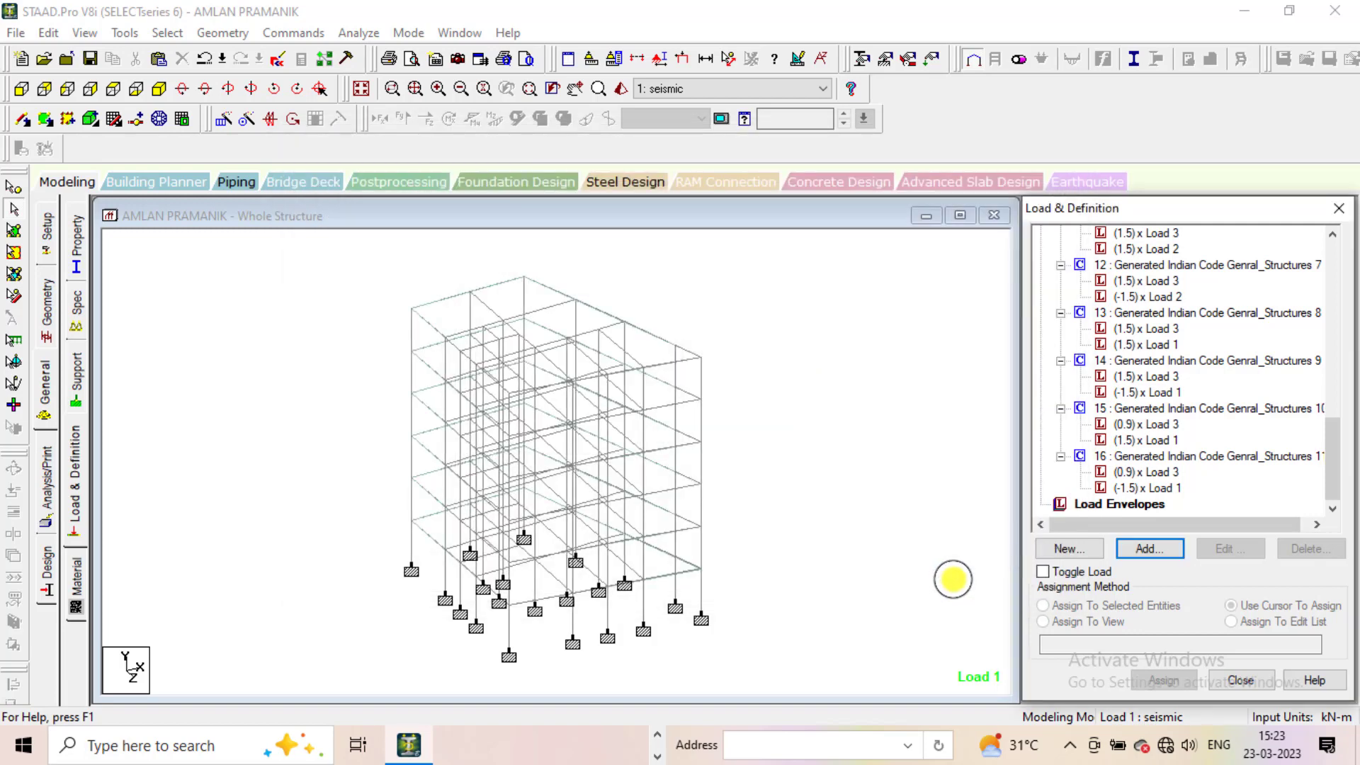
# Review the generated Indian Code load combinations and go back up to the primary load cases in the load tree
pyautogui.moveTo(1333, 444)
pyautogui.mouseDown()
pyautogui.moveTo(1339, 250)
pyautogui.moveTo(1330, 460)
pyautogui.moveTo(1307, 250)
pyautogui.moveTo(1330, 261)
pyautogui.moveTo(1336, 455)
pyautogui.mouseUp()
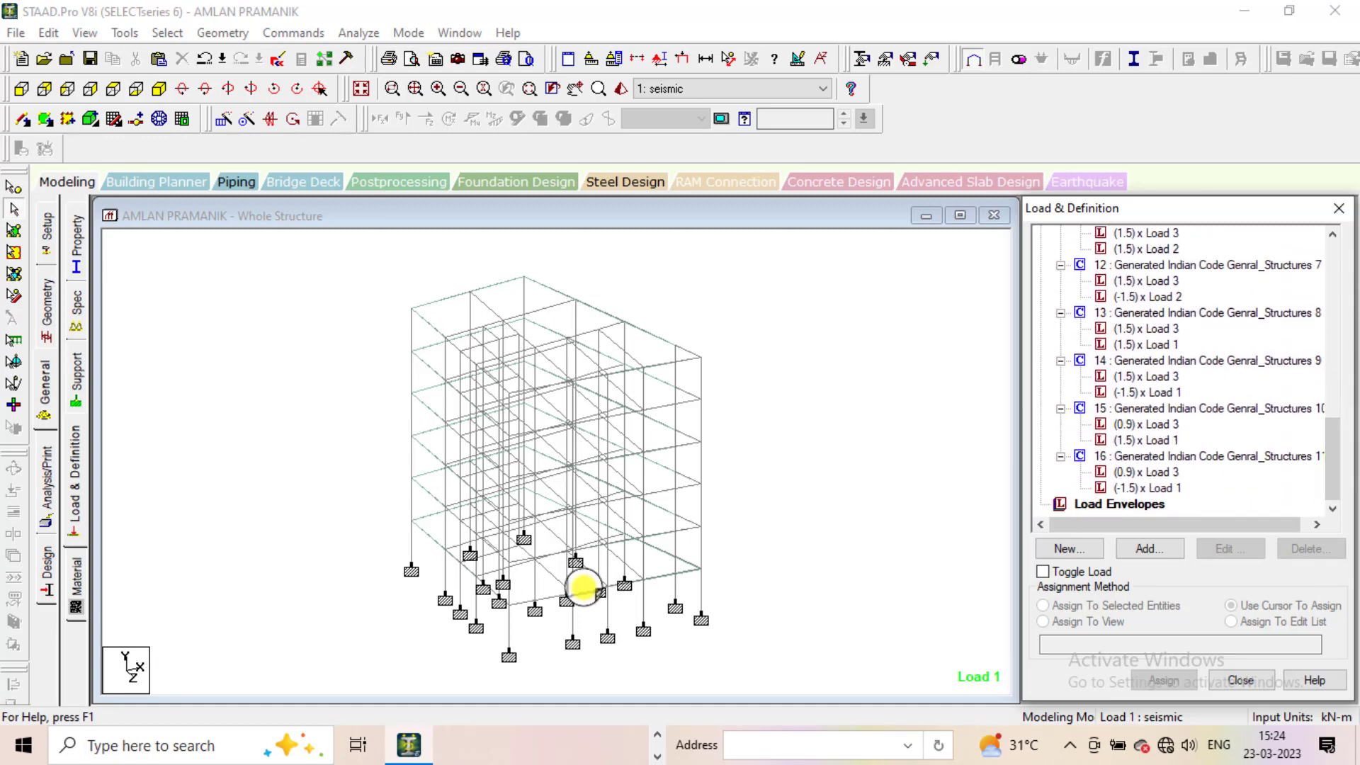
pyautogui.scroll(4, 1303, 419)
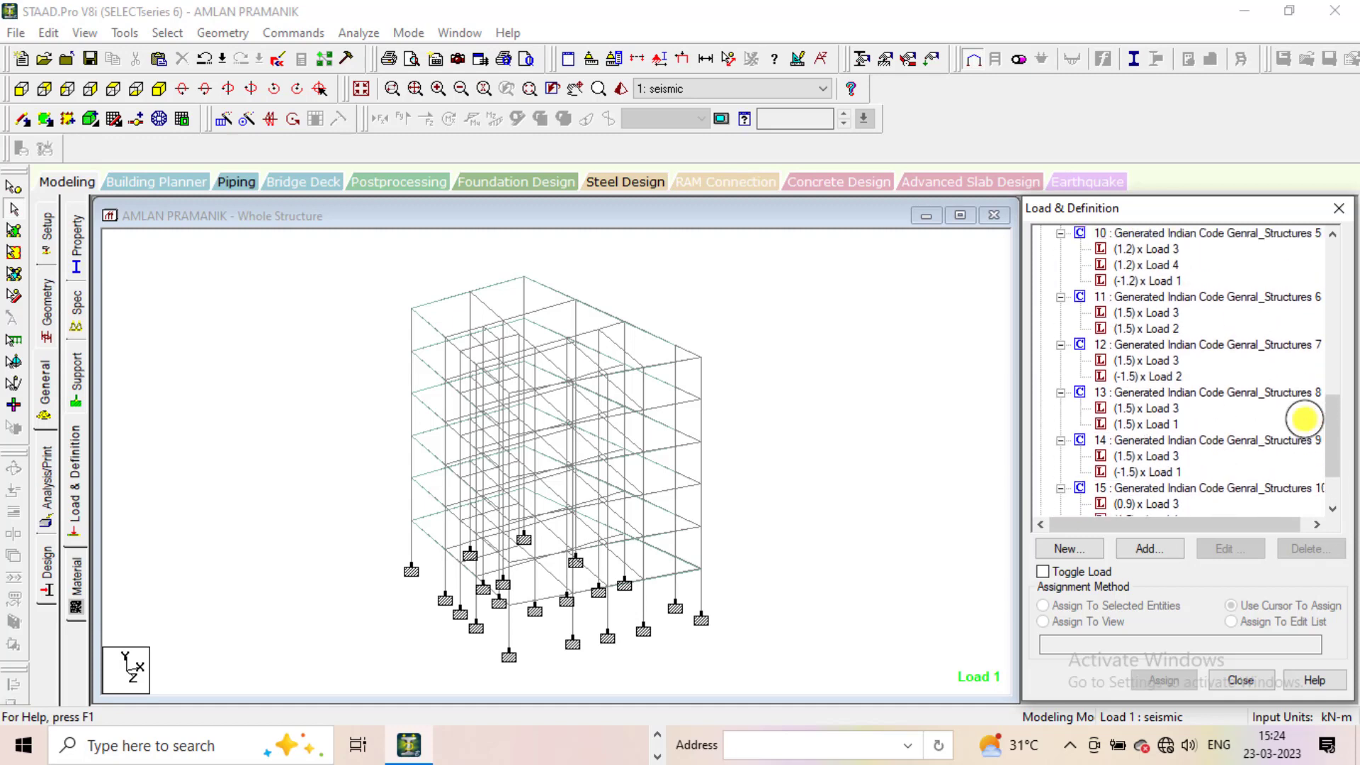
pyautogui.scroll(10, 1304, 419)
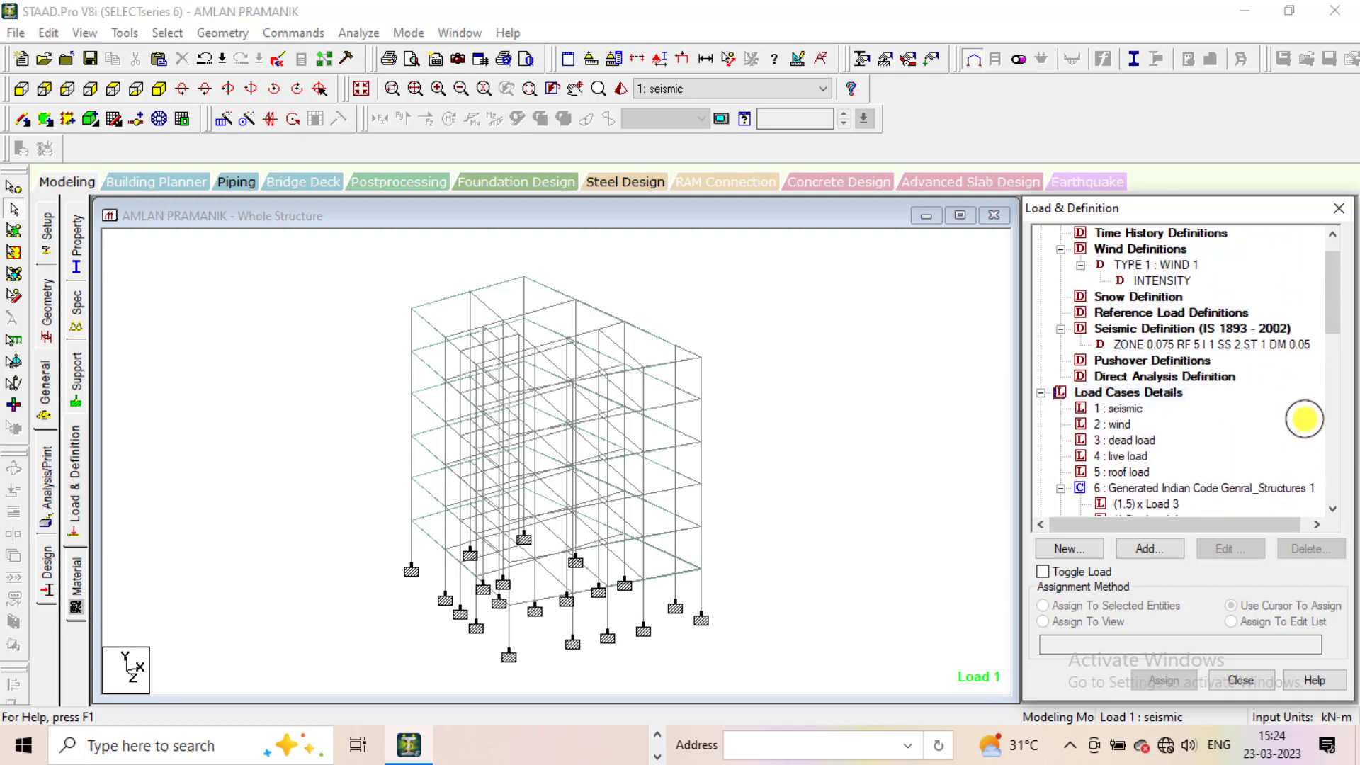